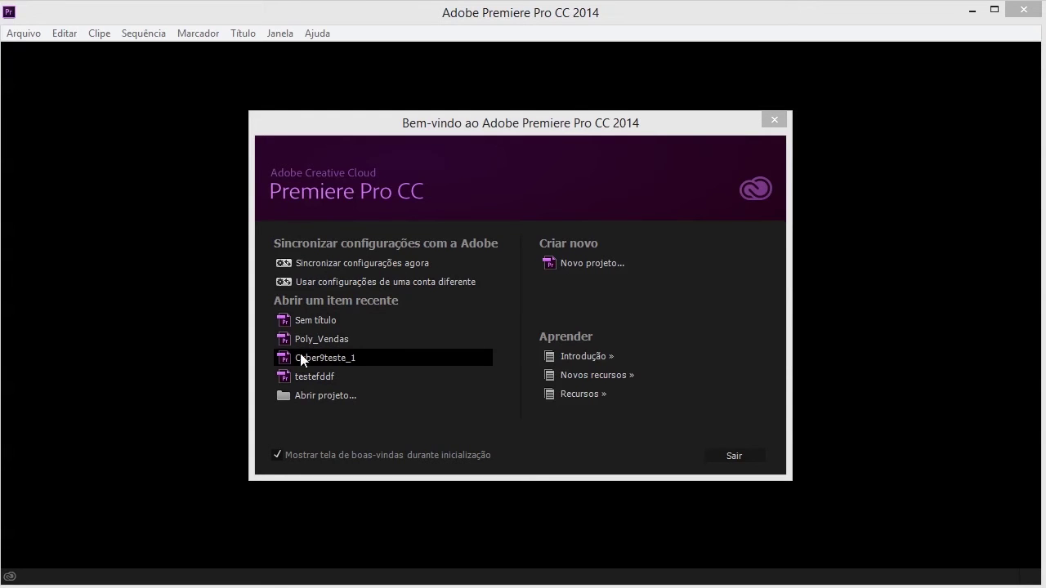
Step: Create a new project named 'Meu Projeto', keeping the Timecode and Audio Samples display formats
{"action": "left_click", "coordinate": [581, 266]}
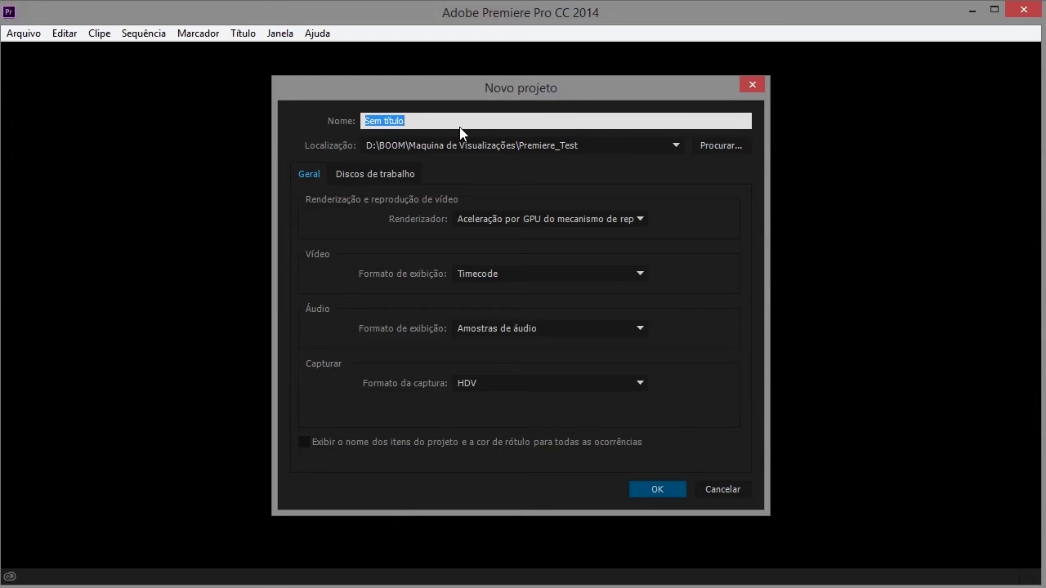
{"action": "type", "text": "Meu Projeto"}
{"action": "left_click", "coordinate": [502, 274]}
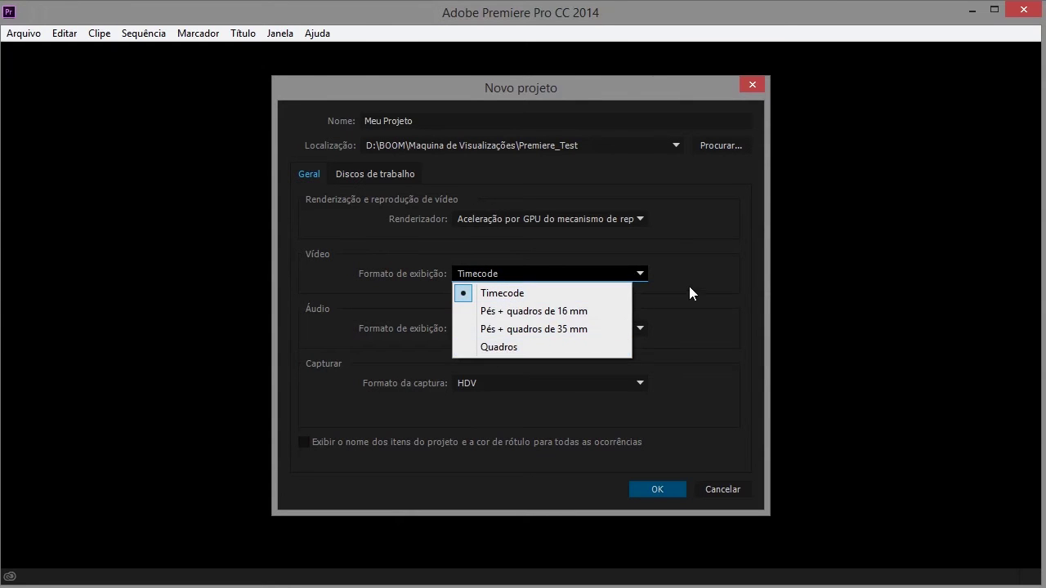
{"action": "left_click", "coordinate": [646, 296]}
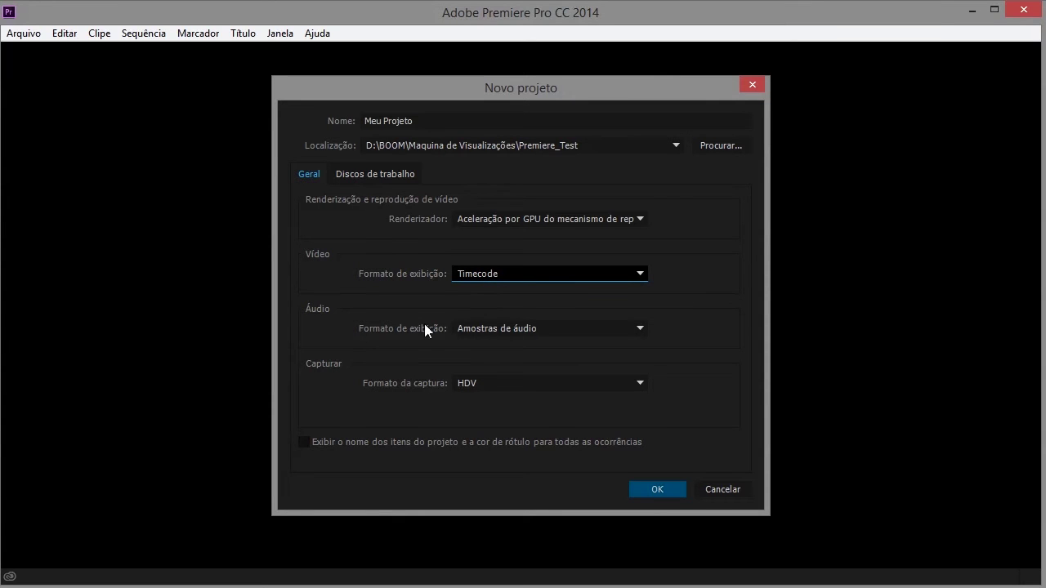
{"action": "left_click", "coordinate": [471, 330]}
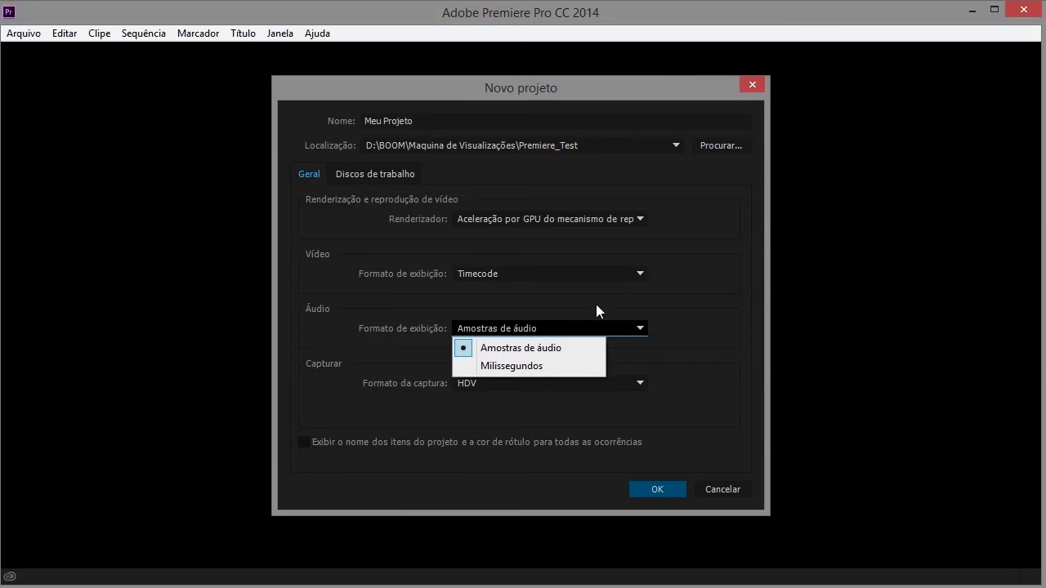
{"action": "left_click", "coordinate": [730, 299]}
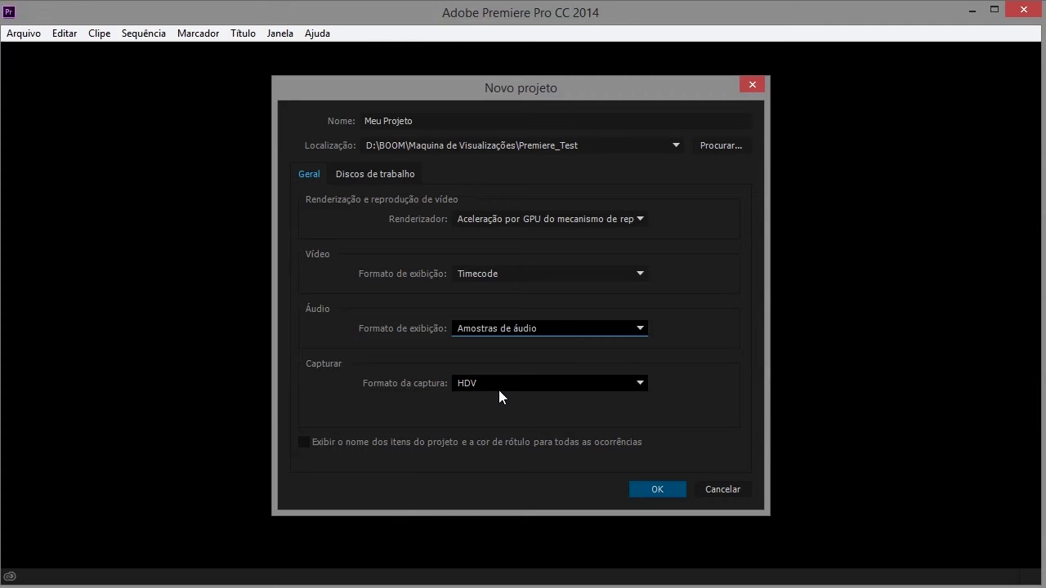
{"action": "left_click", "coordinate": [660, 488]}
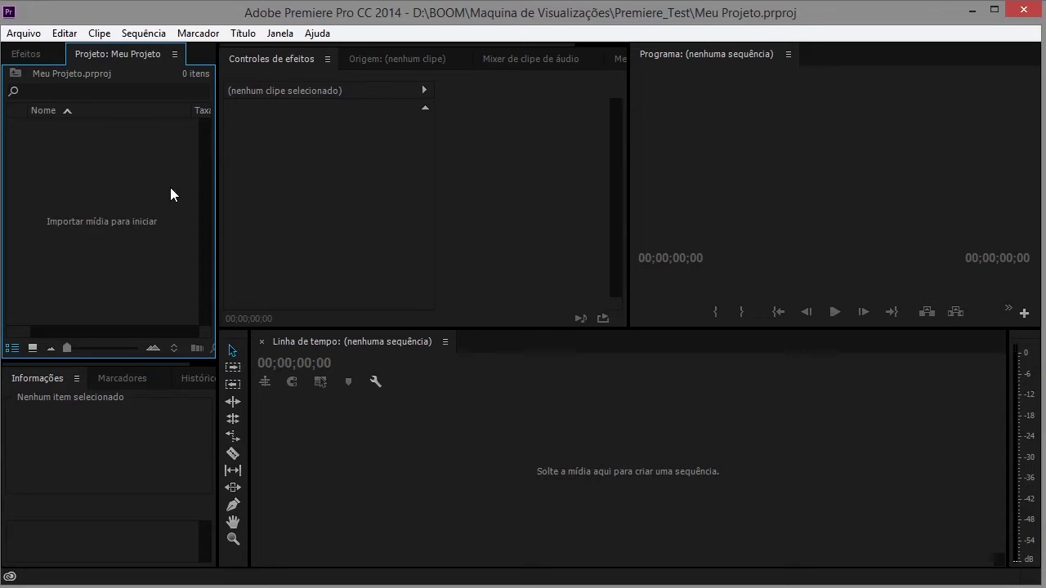
{"action": "left_click", "coordinate": [272, 38]}
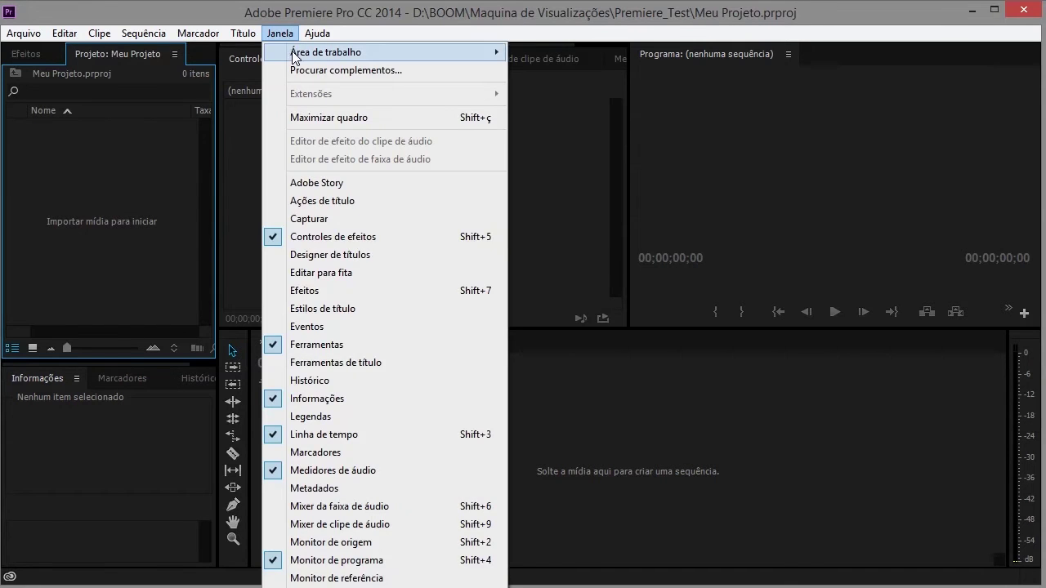
{"action": "mouse_move", "coordinate": [295, 54]}
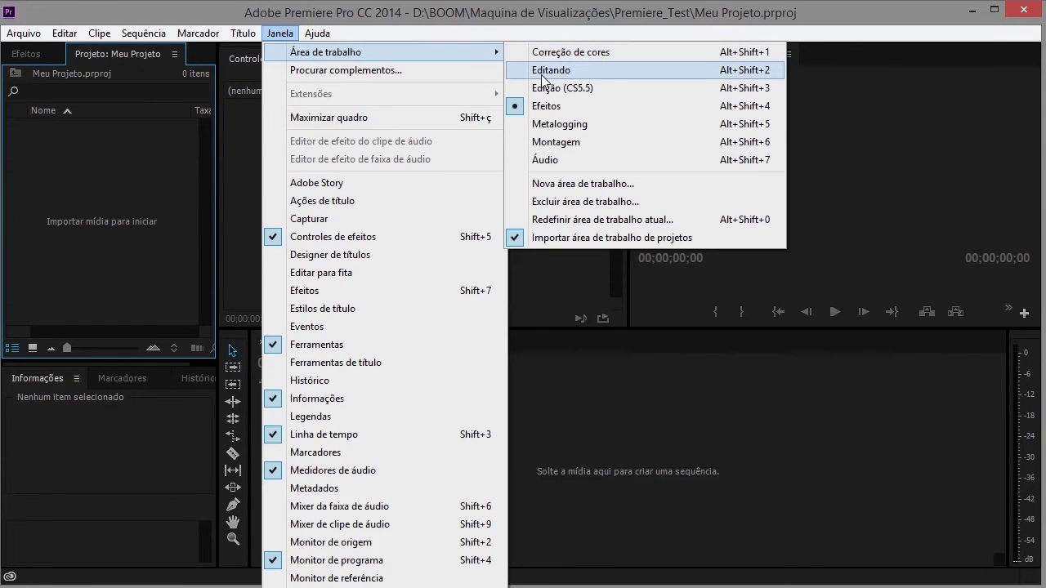
{"action": "left_click", "coordinate": [544, 74]}
{"action": "left_click", "coordinate": [273, 31]}
{"action": "mouse_move", "coordinate": [315, 54]}
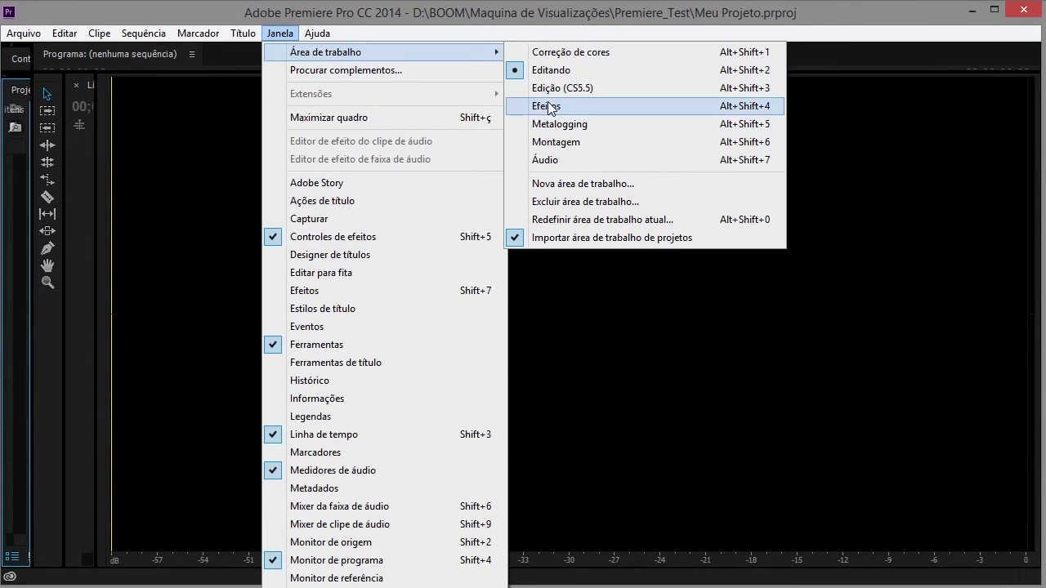
{"action": "left_click", "coordinate": [548, 106]}
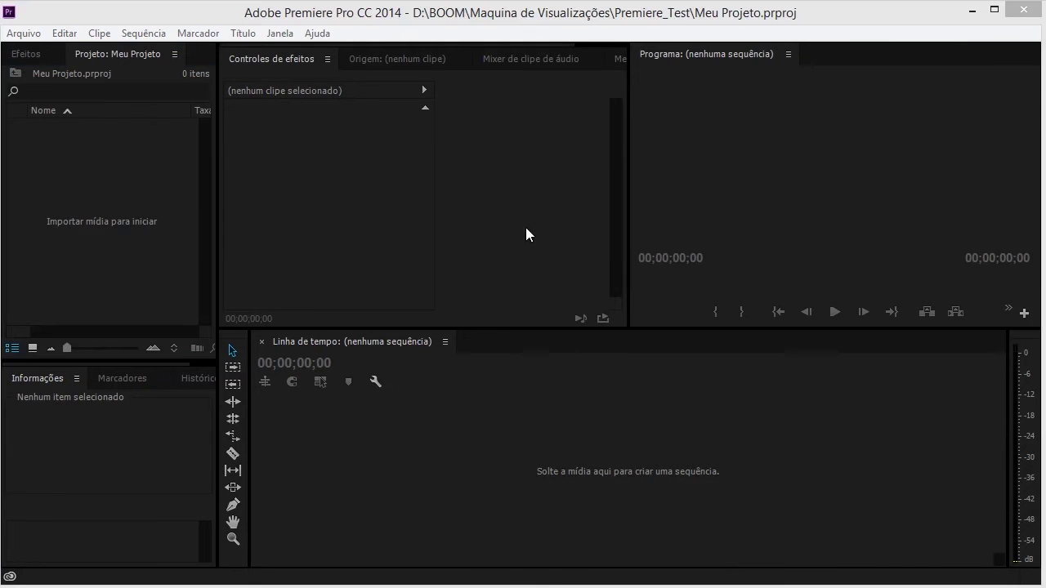
{"action": "left_click", "coordinate": [317, 33]}
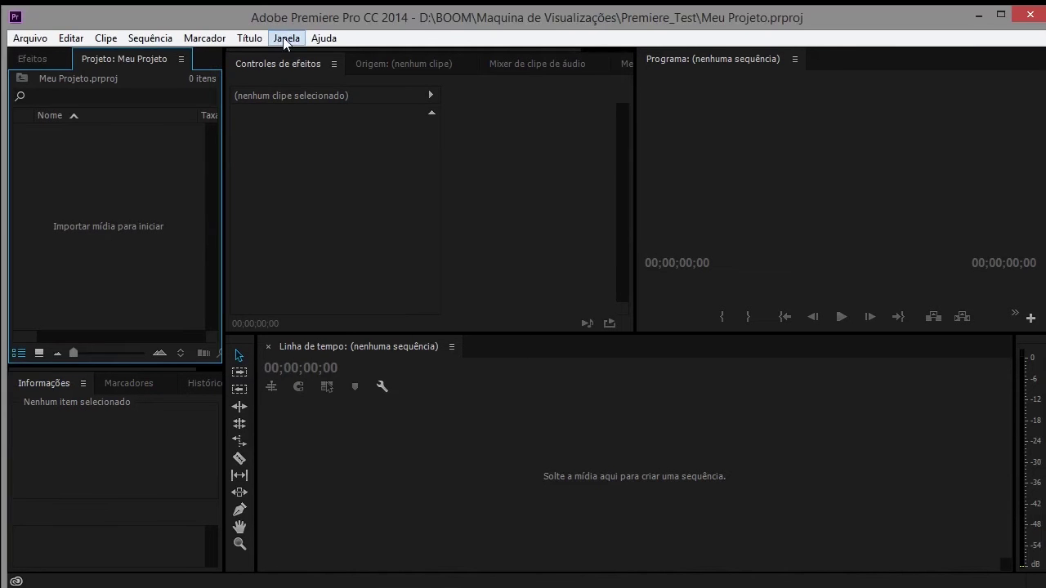
{"action": "left_click", "coordinate": [515, 17]}
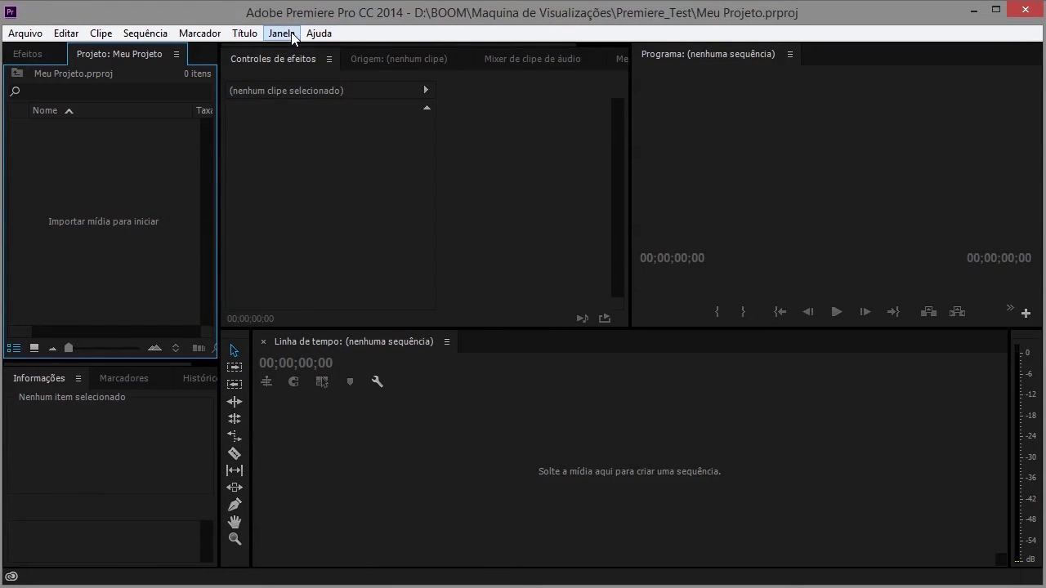
{"action": "left_click", "coordinate": [286, 31]}
{"action": "mouse_move", "coordinate": [300, 54]}
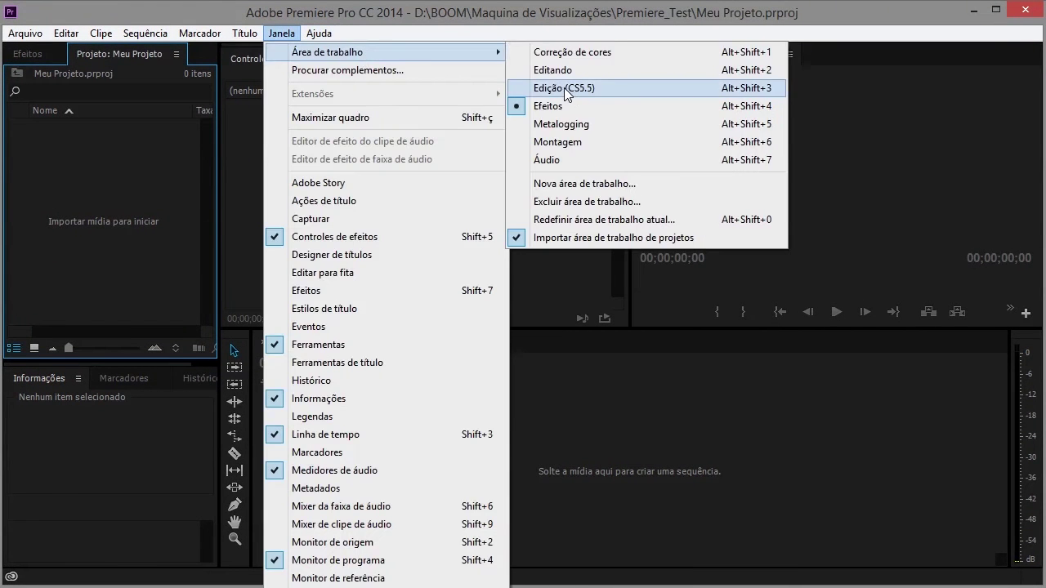
{"action": "left_click", "coordinate": [570, 90]}
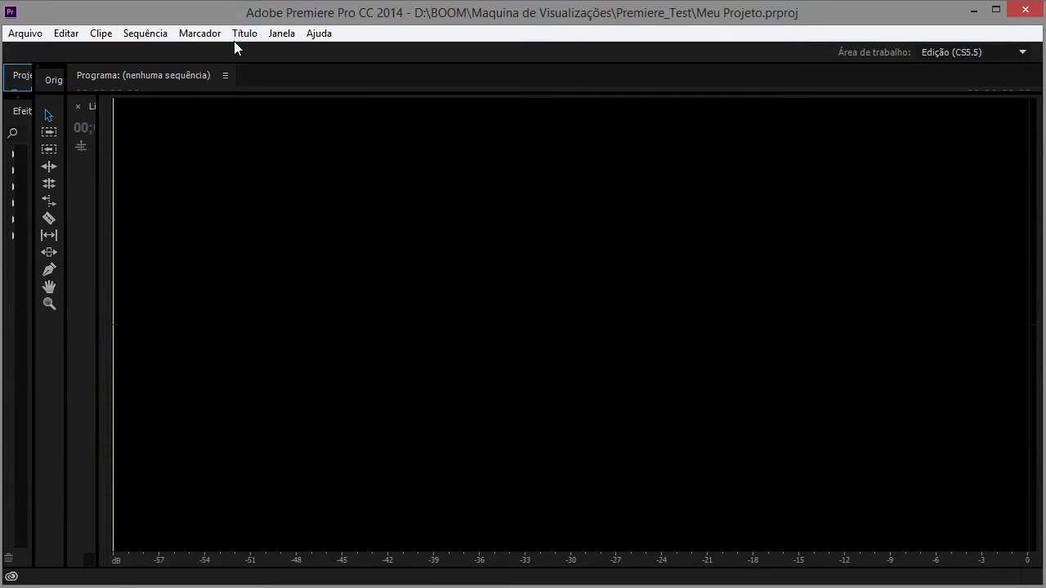
{"action": "left_click", "coordinate": [240, 32]}
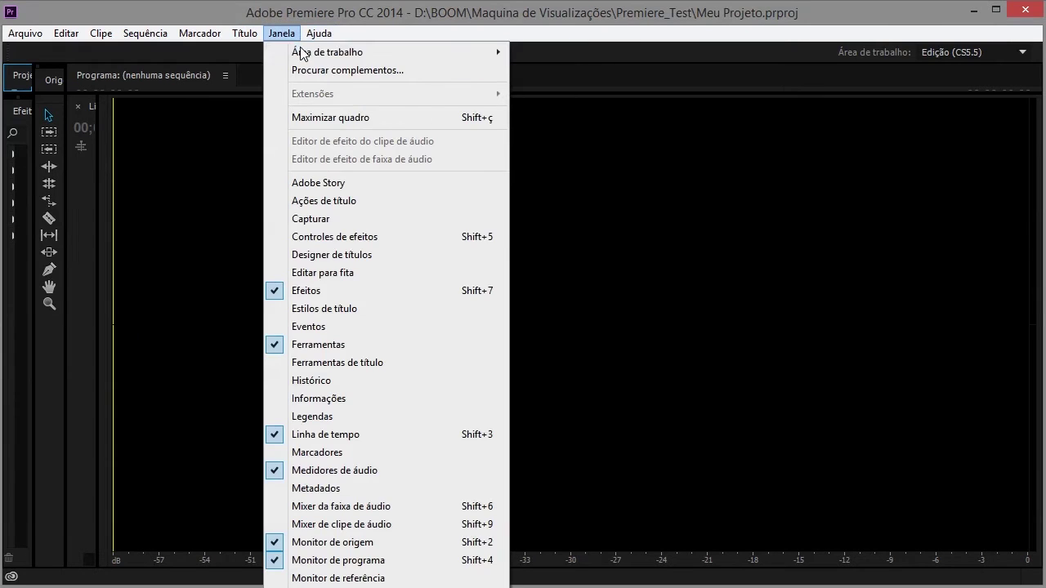
{"action": "mouse_move", "coordinate": [498, 52]}
{"action": "left_click", "coordinate": [550, 124]}
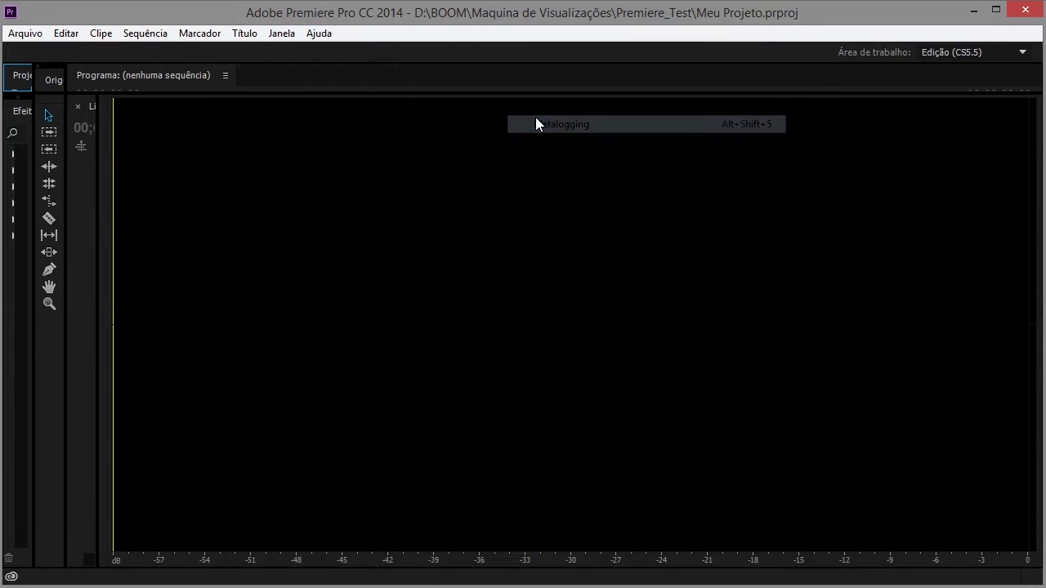
{"action": "left_click", "coordinate": [244, 33]}
{"action": "mouse_move", "coordinate": [319, 56]}
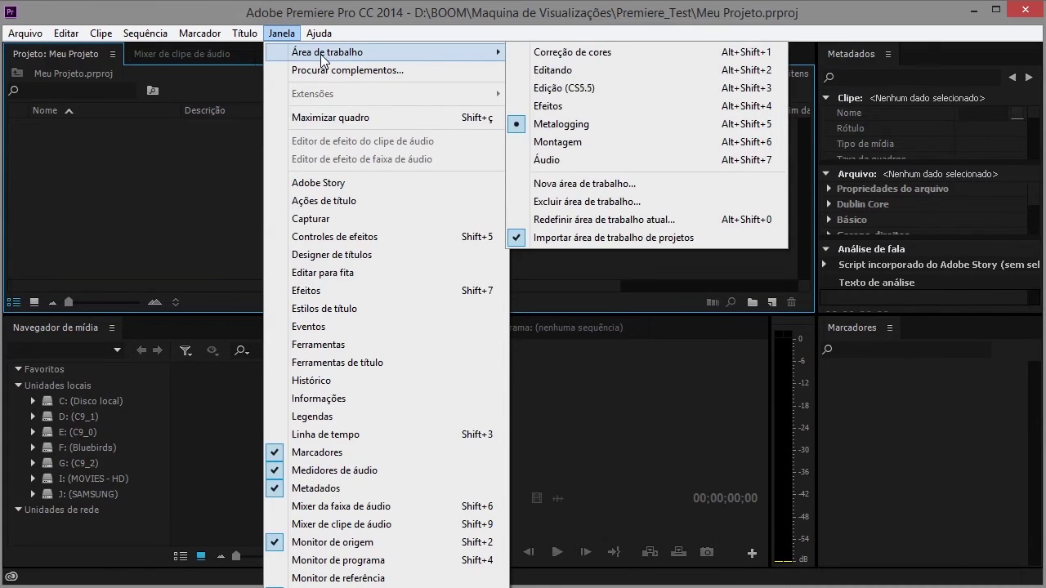
{"action": "left_click", "coordinate": [570, 107]}
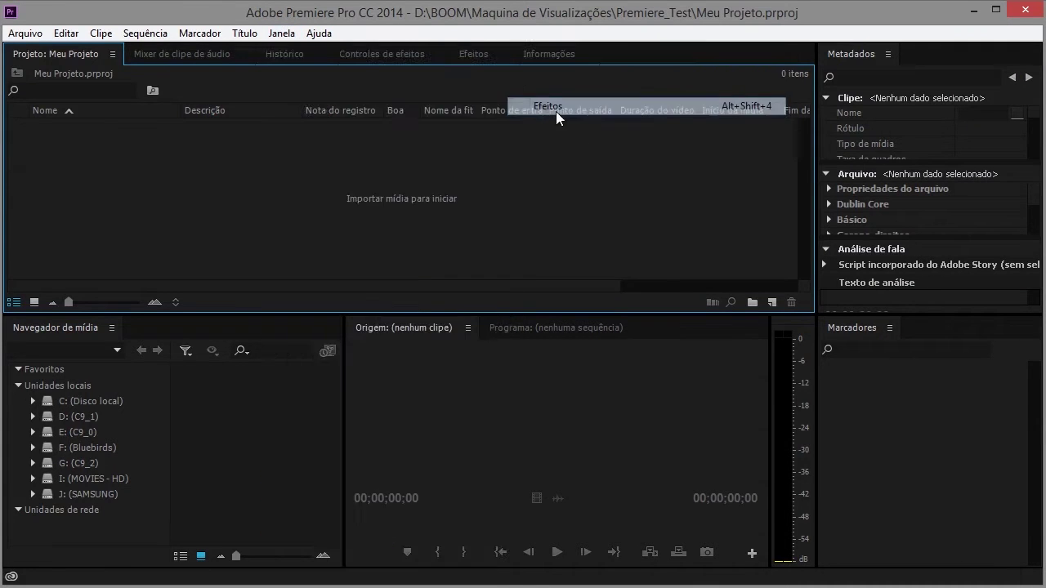
{"action": "left_click", "coordinate": [741, 223]}
{"action": "left_click", "coordinate": [449, 213]}
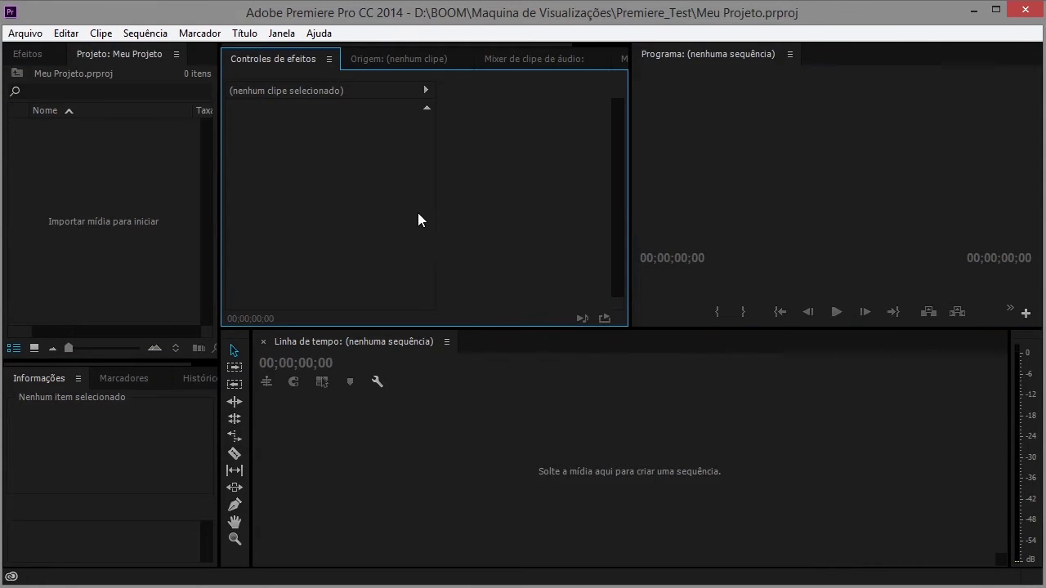
Step: Import 'Chevrolet Camaro Drift Yvan Muller.mp4' from the Video folder into the project
{"action": "left_click", "coordinate": [499, 448]}
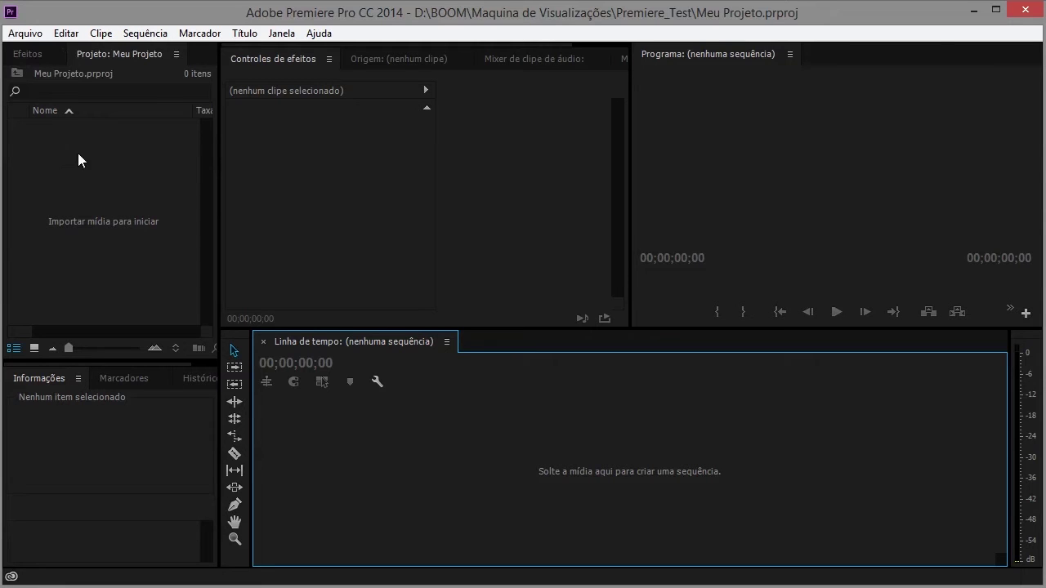
{"action": "left_click", "coordinate": [144, 206]}
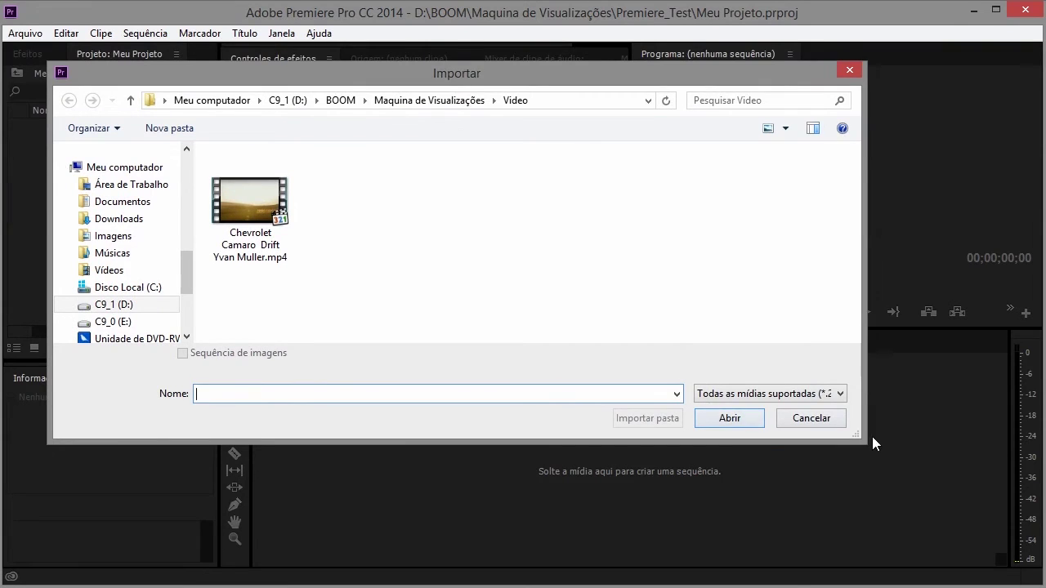
{"action": "left_click_drag", "start_coordinate": [864, 441], "coordinate": [683, 445]}
{"action": "left_click_drag", "start_coordinate": [278, 88], "coordinate": [320, 95]}
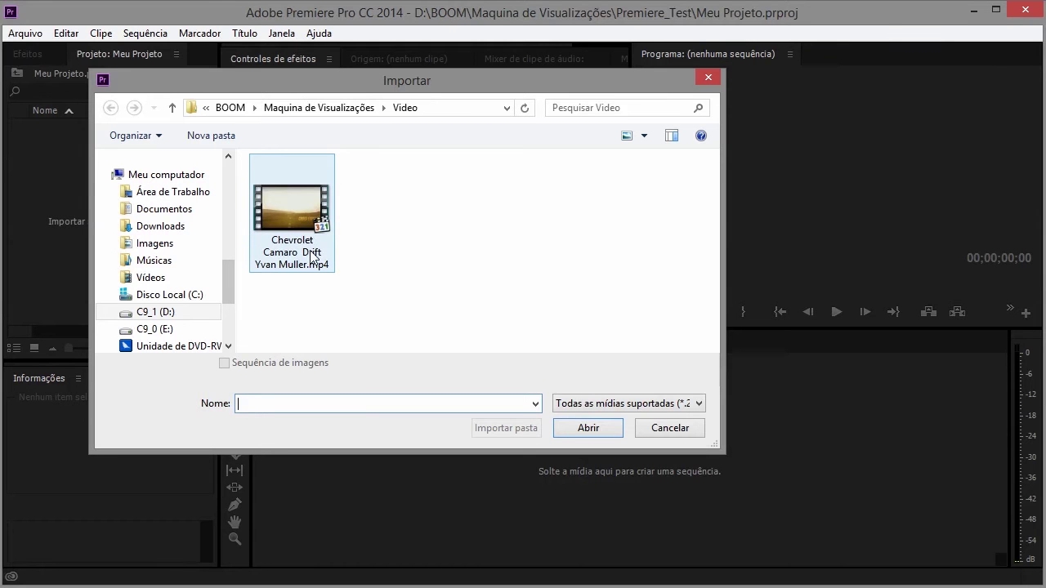
{"action": "double_click", "coordinate": [285, 223]}
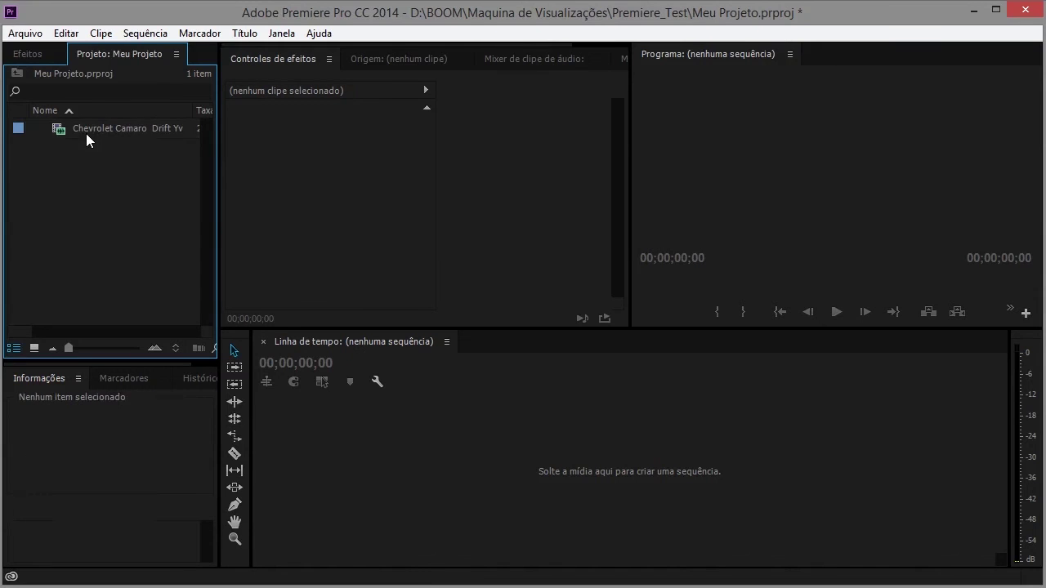
Step: Create a new project bin named 'Video'
{"action": "left_click", "coordinate": [110, 161]}
{"action": "left_click", "coordinate": [114, 128]}
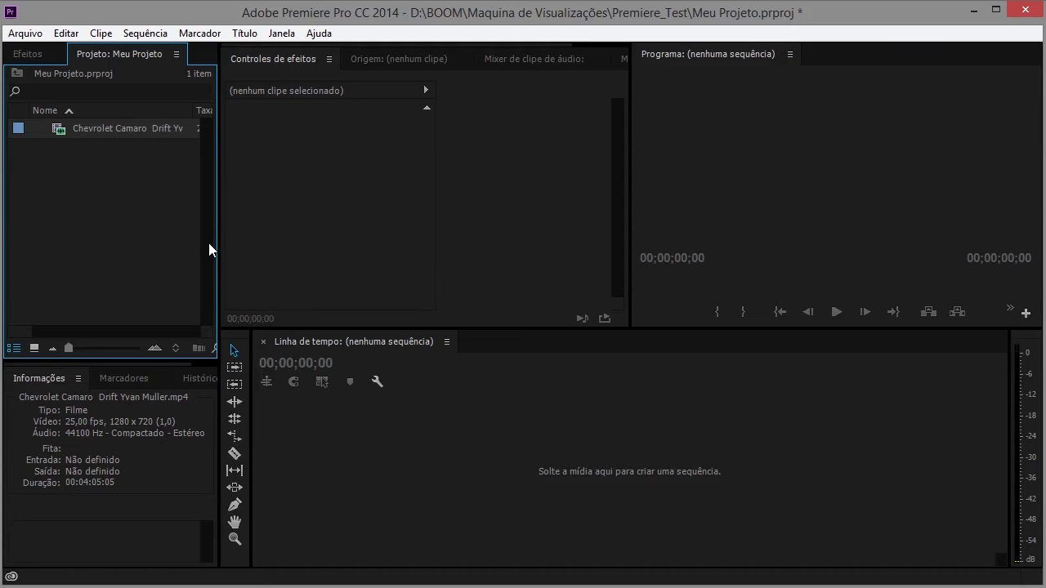
{"action": "right_click", "coordinate": [31, 187]}
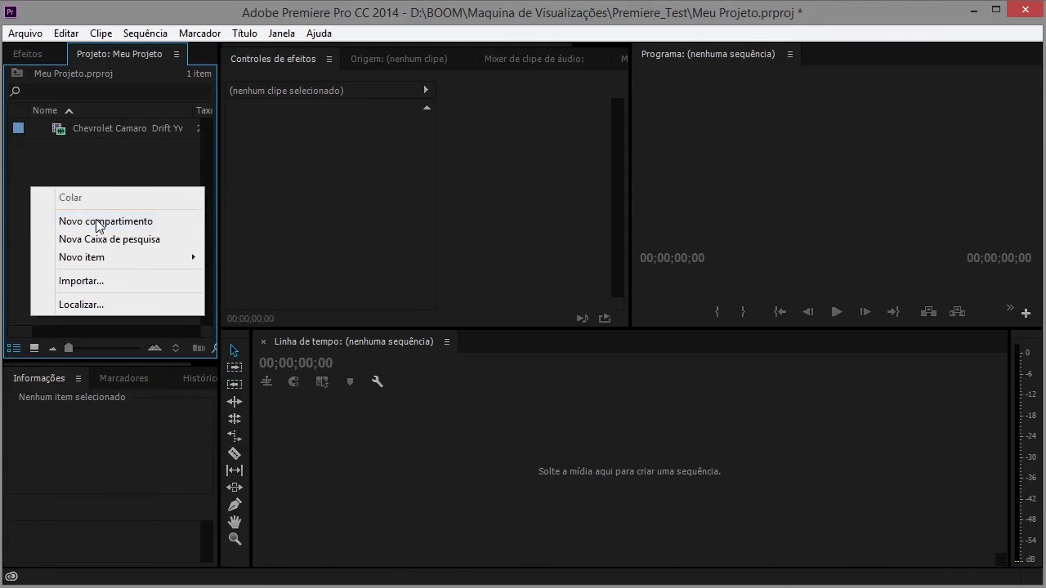
{"action": "left_click", "coordinate": [90, 222]}
{"action": "type", "text": "Video"}
{"action": "key", "text": "Return"}
Step: Add a second bin named 'Audio'
{"action": "right_click", "coordinate": [80, 215]}
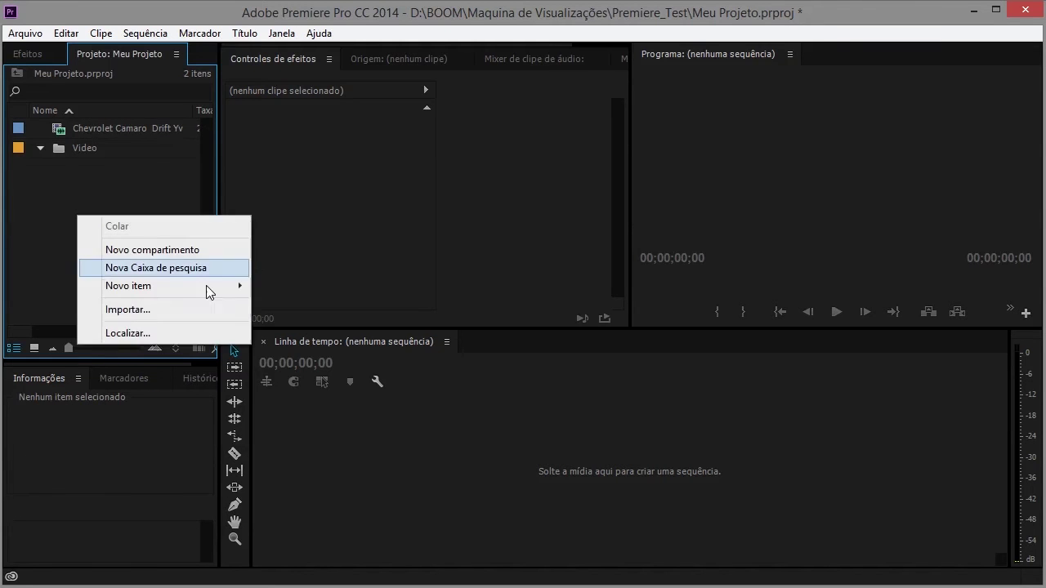
{"action": "left_click", "coordinate": [144, 248]}
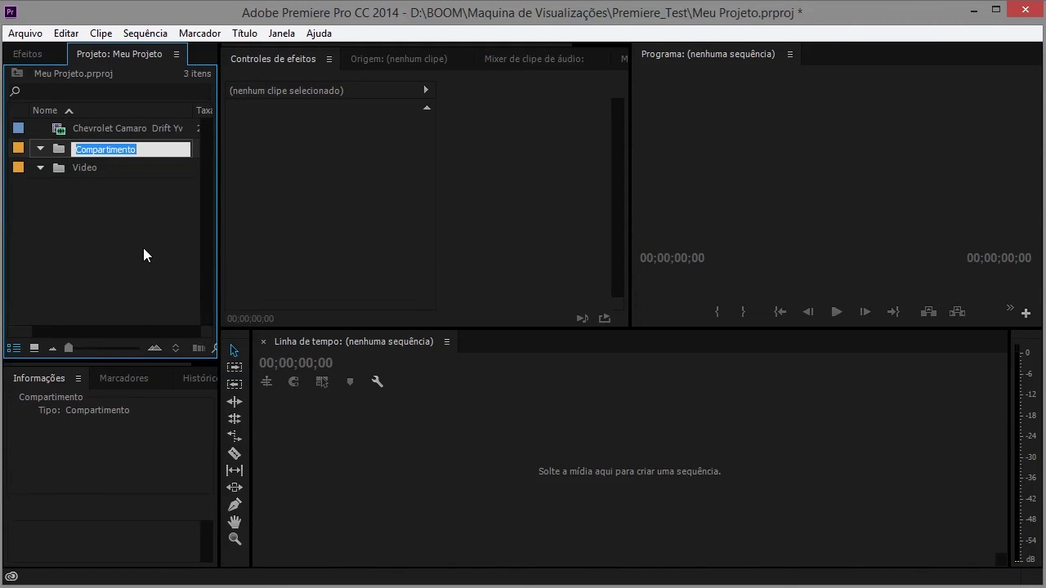
{"action": "type", "text": "Audio"}
{"action": "key", "text": "Tab"}
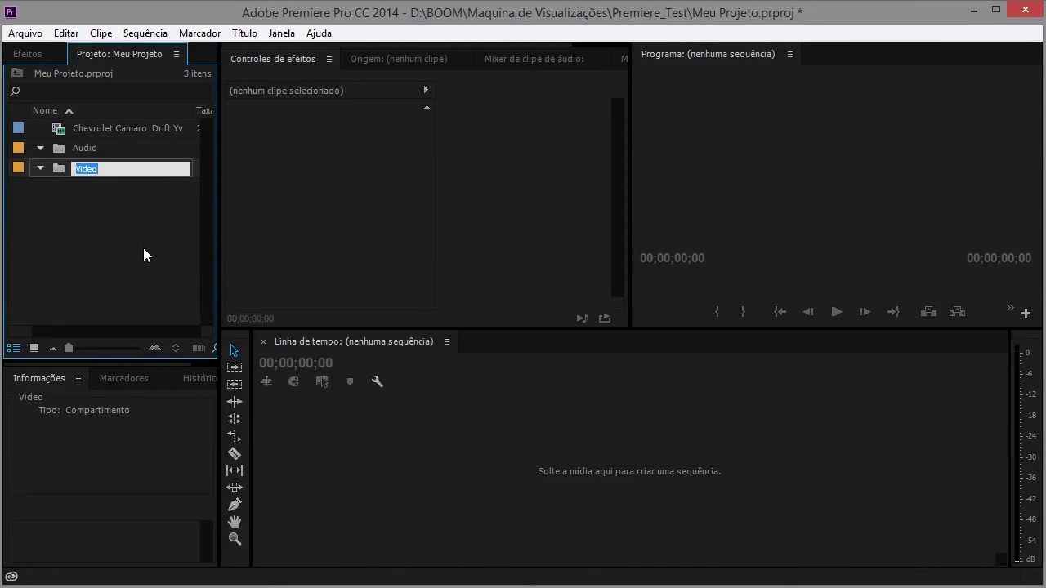
{"action": "left_click", "coordinate": [143, 248]}
Step: Add a third bin named 'Imagens' and select the Camaro clip
{"action": "right_click", "coordinate": [75, 207]}
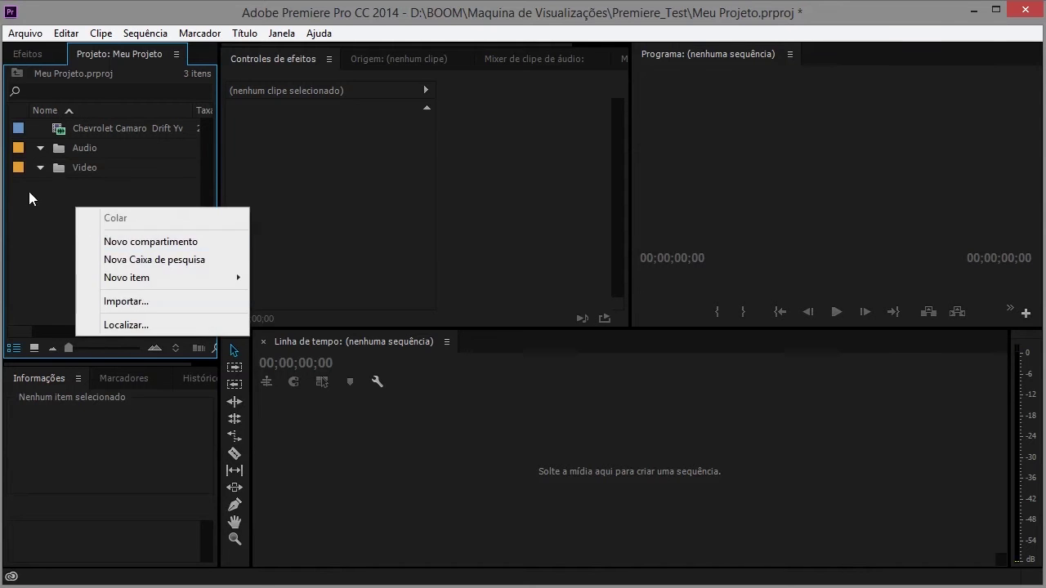
{"action": "right_click", "coordinate": [30, 192]}
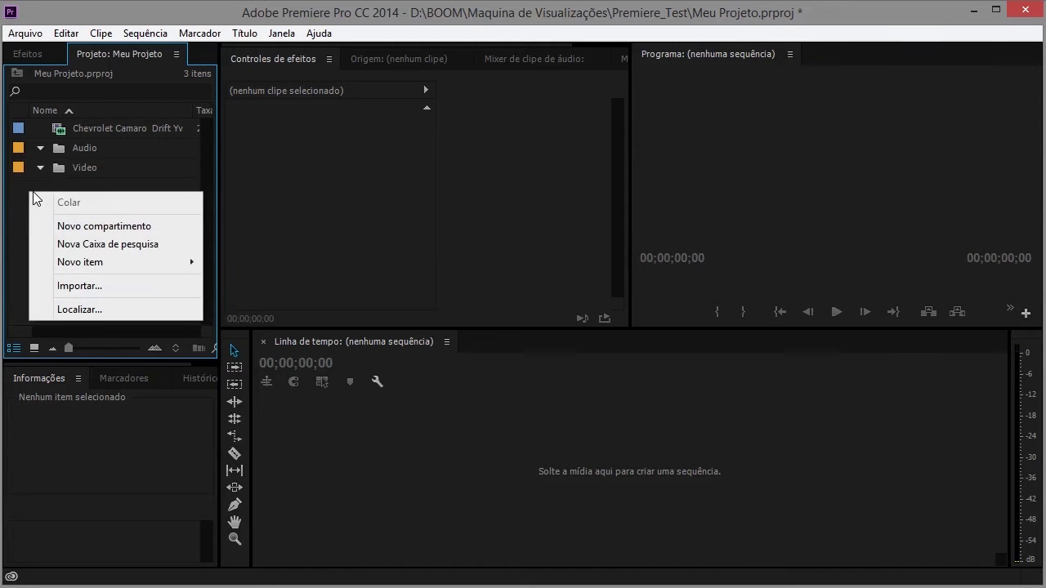
{"action": "left_click", "coordinate": [65, 227]}
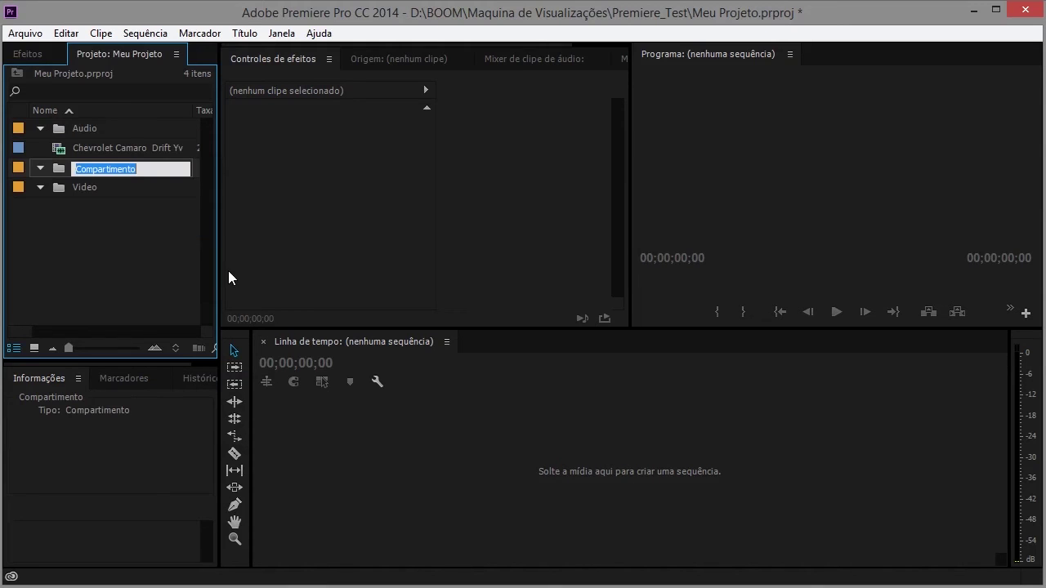
{"action": "type", "text": "Image"}
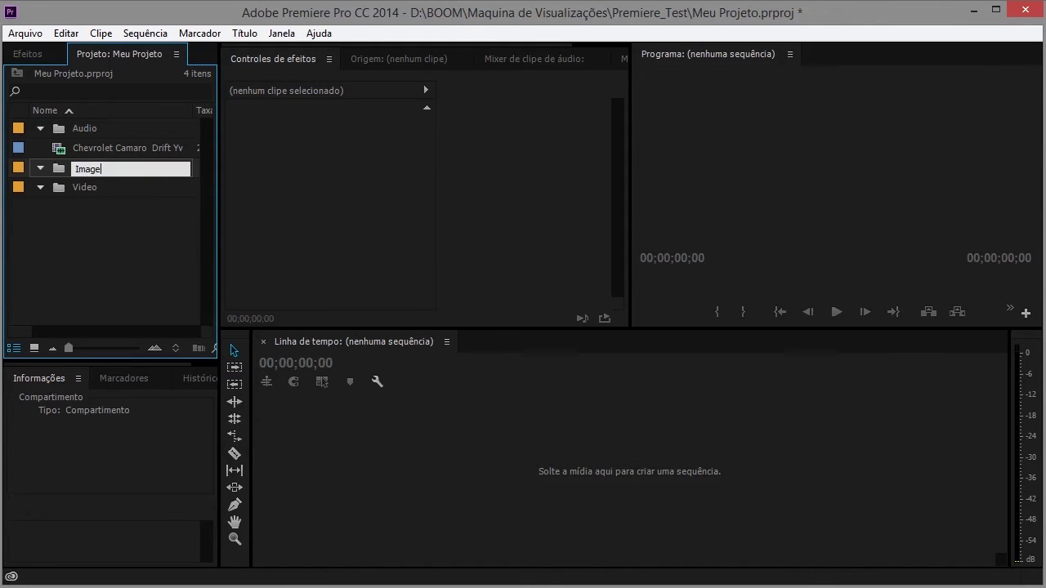
{"action": "type", "text": "ns"}
{"action": "key", "text": "Tab"}
{"action": "left_click", "coordinate": [137, 272]}
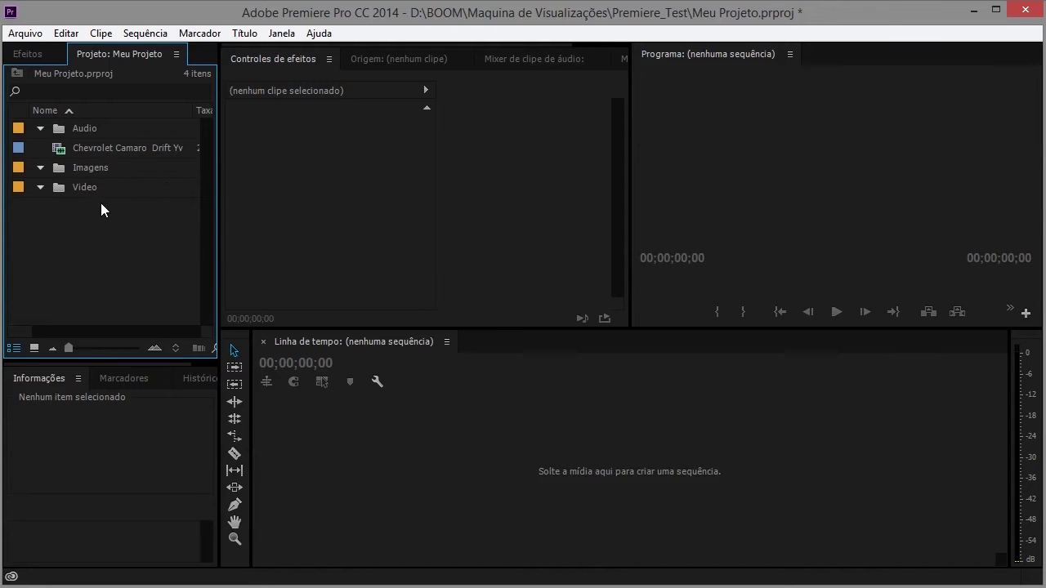
{"action": "left_click", "coordinate": [94, 149]}
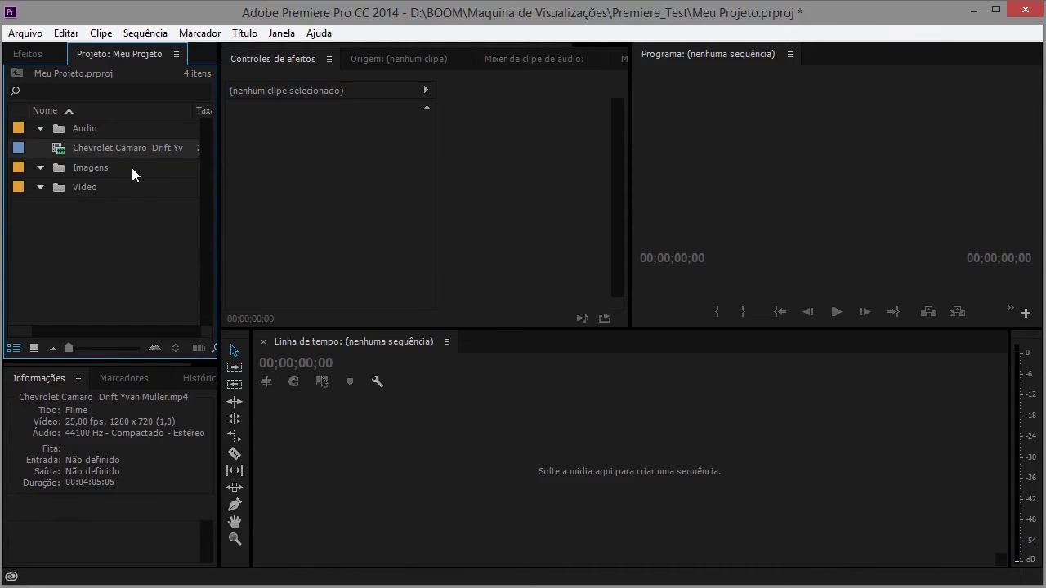
Step: Move the Chevrolet Camaro clip into the Video bin and expand the bin to show it
{"action": "mouse_move", "coordinate": [67, 147]}
{"action": "left_mouse_down"}
{"action": "mouse_move", "coordinate": [86, 152]}
{"action": "mouse_move", "coordinate": [87, 188]}
{"action": "left_mouse_up"}
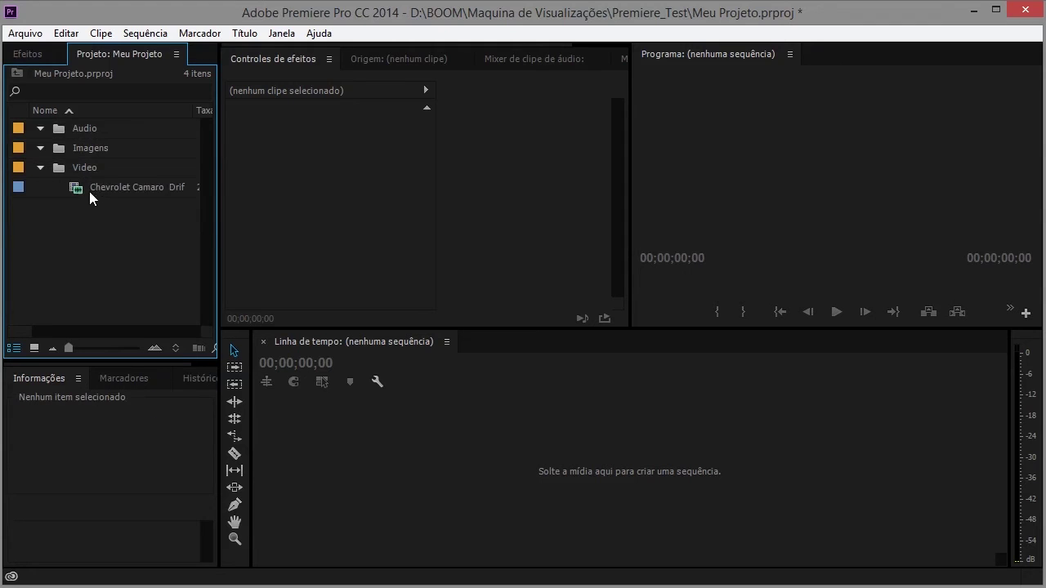
{"action": "left_click", "coordinate": [42, 168]}
{"action": "left_click", "coordinate": [43, 170]}
{"action": "left_click", "coordinate": [44, 171]}
{"action": "left_click", "coordinate": [43, 169]}
{"action": "left_click", "coordinate": [44, 169]}
{"action": "left_click", "coordinate": [41, 168]}
{"action": "left_click", "coordinate": [40, 167]}
{"action": "left_click", "coordinate": [40, 169]}
{"action": "left_click", "coordinate": [90, 191]}
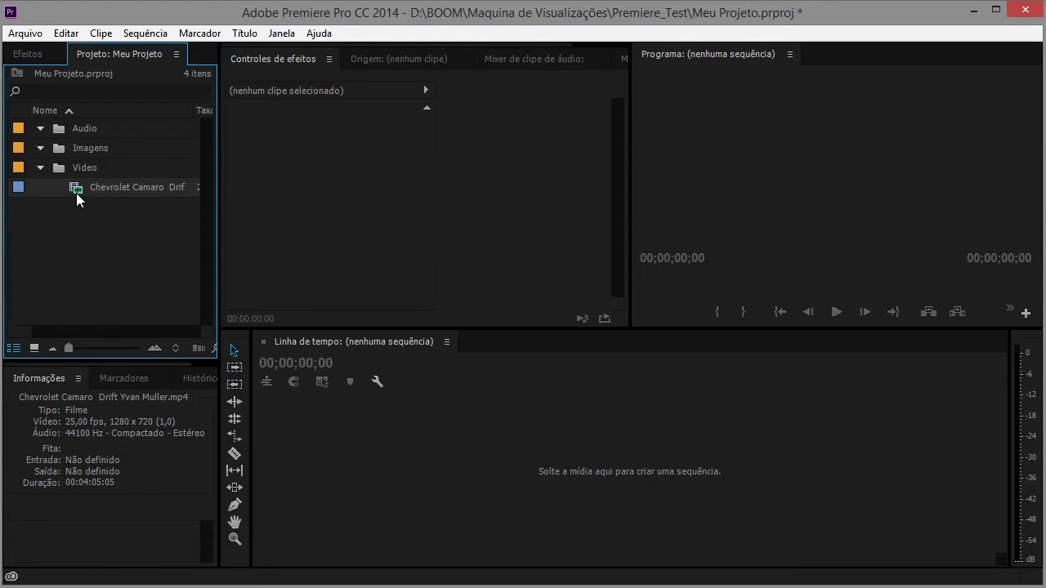
Step: Drop the Camaro clip onto the empty timeline to make a matching sequence, then scrub through it
{"action": "mouse_move", "coordinate": [75, 188]}
{"action": "left_mouse_down"}
{"action": "mouse_move", "coordinate": [487, 477]}
{"action": "mouse_move", "coordinate": [554, 488]}
{"action": "mouse_move", "coordinate": [513, 471]}
{"action": "mouse_move", "coordinate": [592, 516]}
{"action": "mouse_move", "coordinate": [596, 493]}
{"action": "left_mouse_up"}
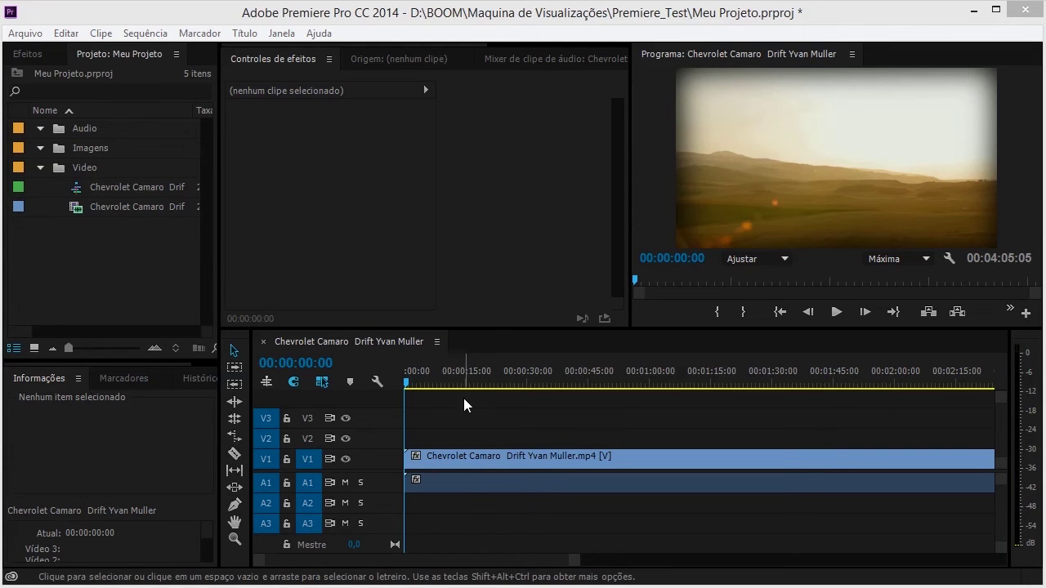
{"action": "mouse_move", "coordinate": [411, 391]}
{"action": "left_mouse_down"}
{"action": "mouse_move", "coordinate": [485, 400]}
{"action": "mouse_move", "coordinate": [536, 389]}
{"action": "mouse_move", "coordinate": [408, 386]}
{"action": "left_mouse_up"}
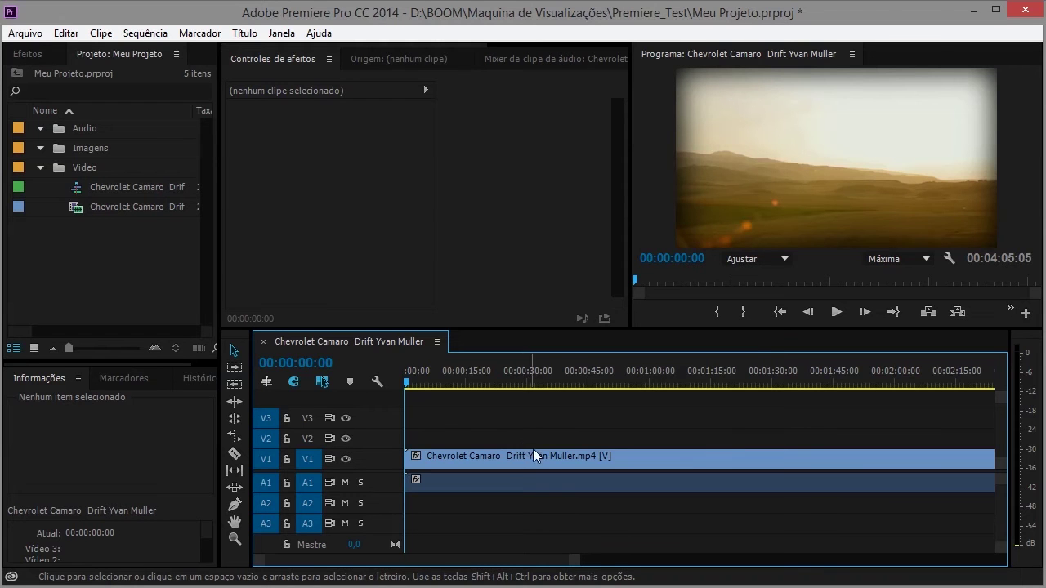
Step: Try changing the clip's Position, Scale and Rotation under Motion, undoing each change
{"action": "left_click", "coordinate": [534, 455]}
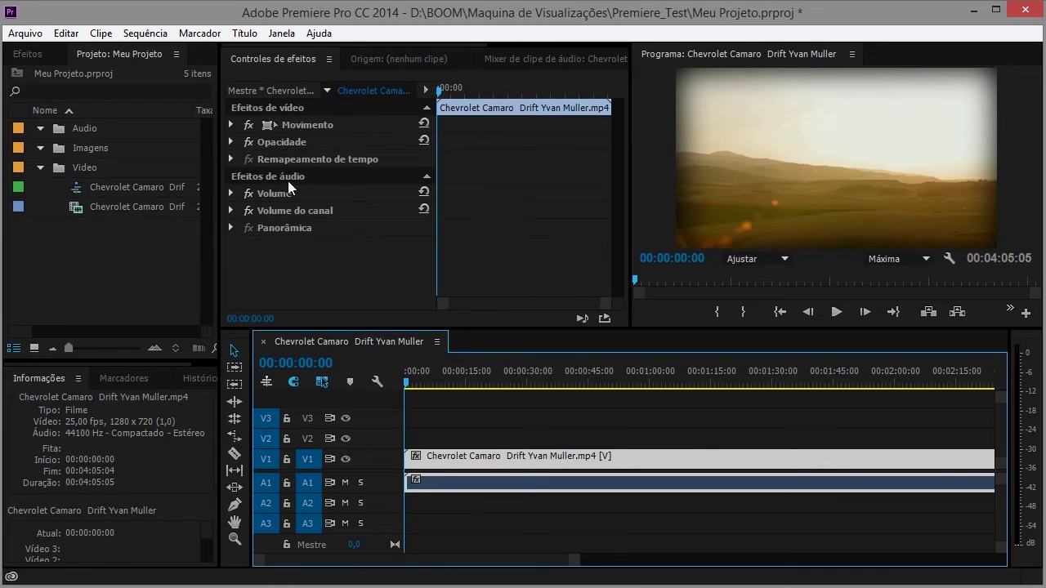
{"action": "left_click", "coordinate": [231, 125]}
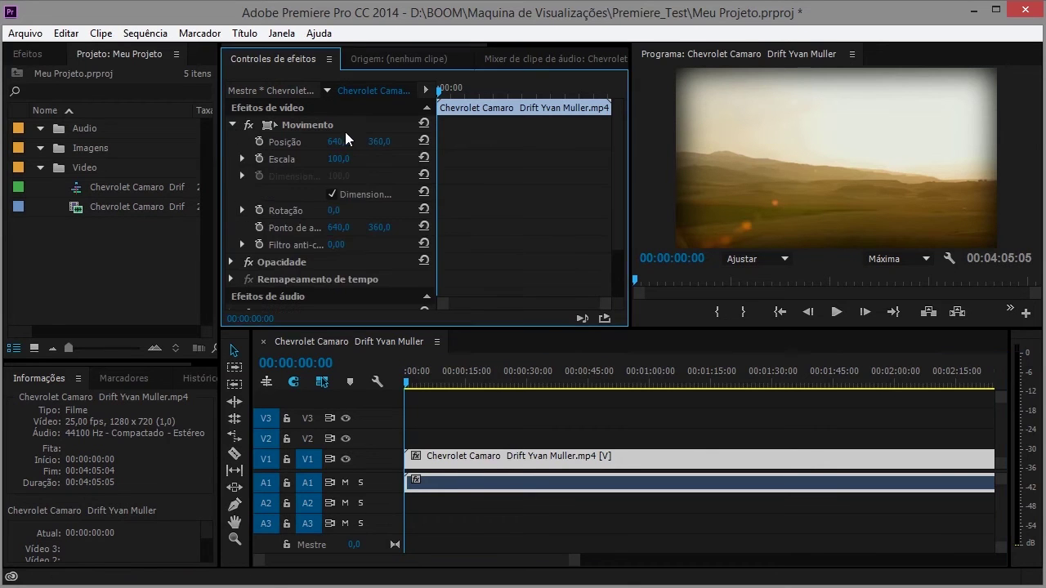
{"action": "left_click_drag", "start_coordinate": [340, 141], "coordinate": [673, 140]}
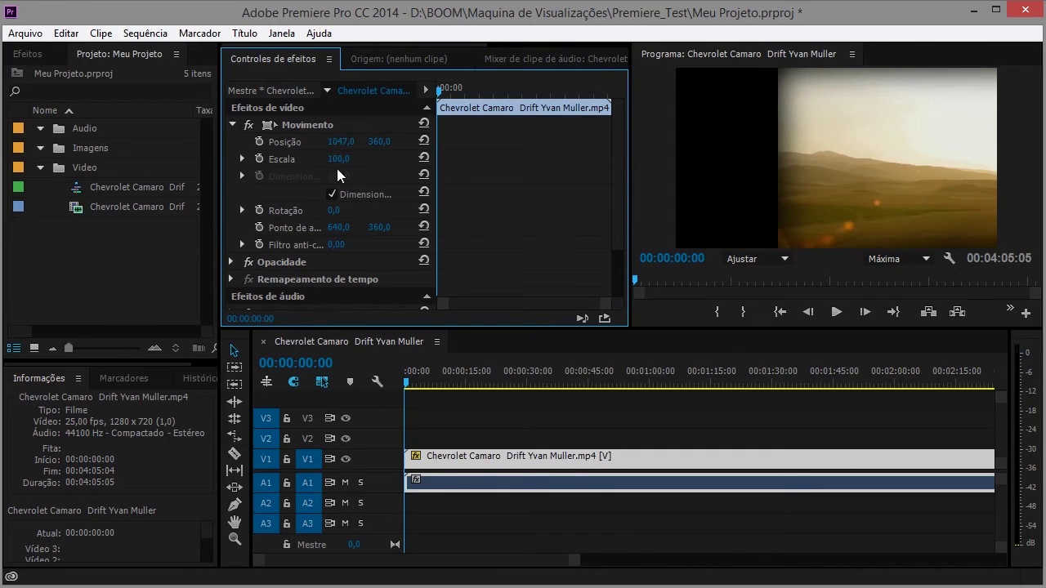
{"action": "key", "text": "ctrl+z"}
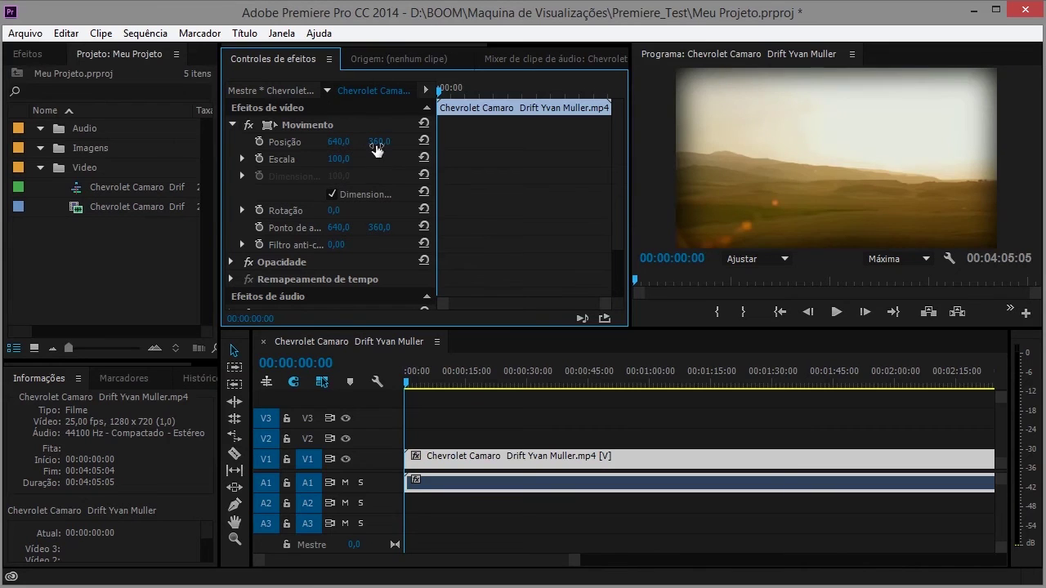
{"action": "left_click_drag", "start_coordinate": [339, 158], "coordinate": [473, 159]}
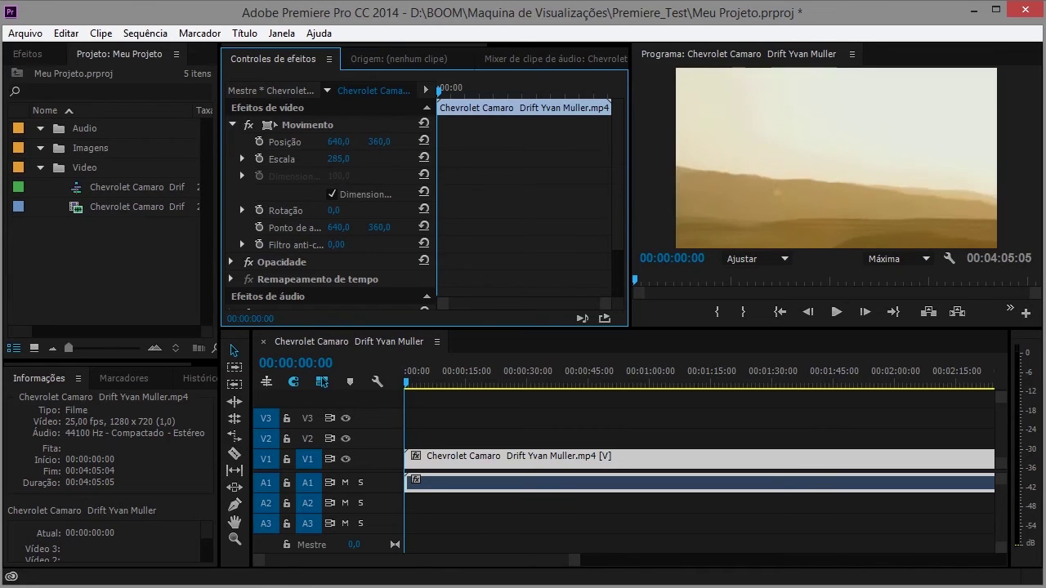
{"action": "key", "text": "ctrl+z"}
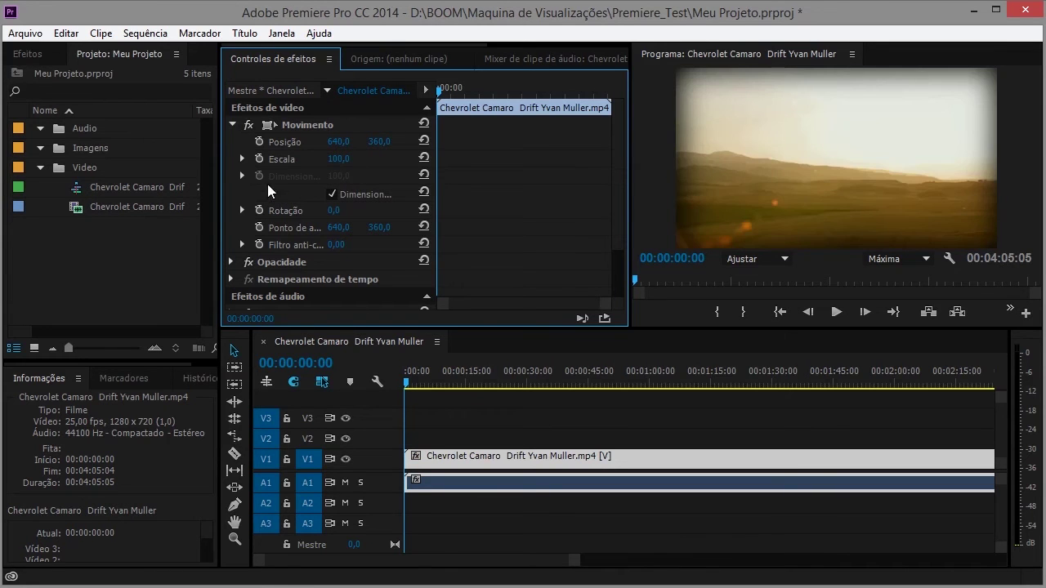
{"action": "left_click_drag", "start_coordinate": [334, 210], "coordinate": [385, 211]}
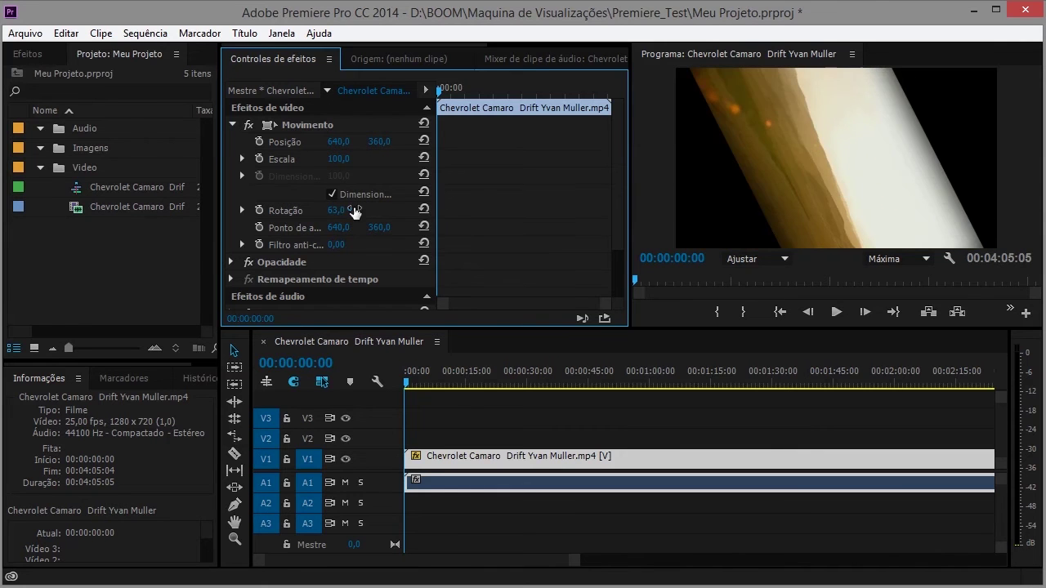
{"action": "key", "text": "ctrl+z"}
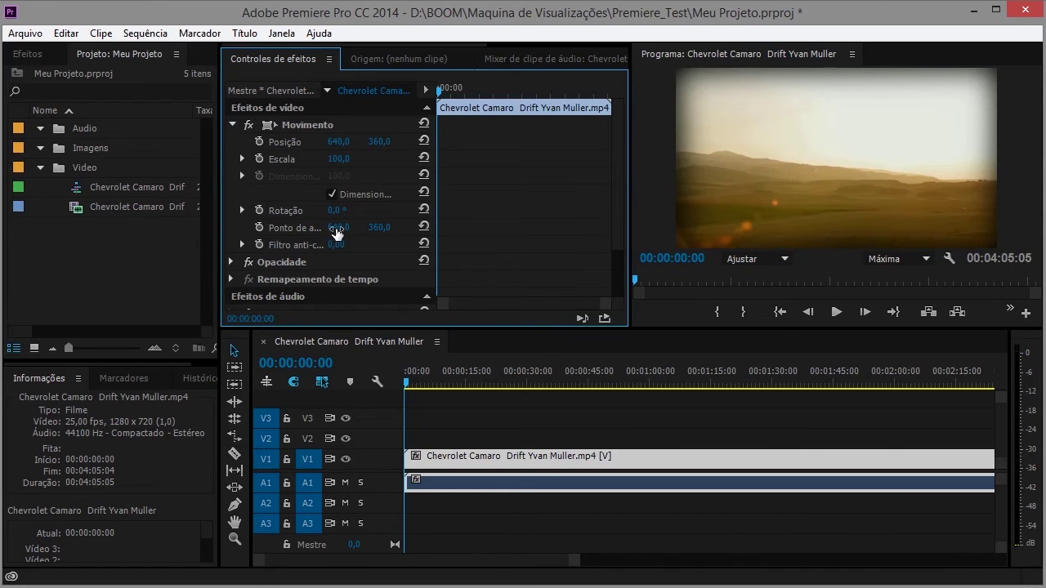
Step: Try adjusting Opacity, then collapse the Opacity and Motion sections
{"action": "left_click", "coordinate": [231, 261]}
{"action": "scroll", "coordinate": [276, 259], "scroll_direction": "down", "scroll_amount": 2}
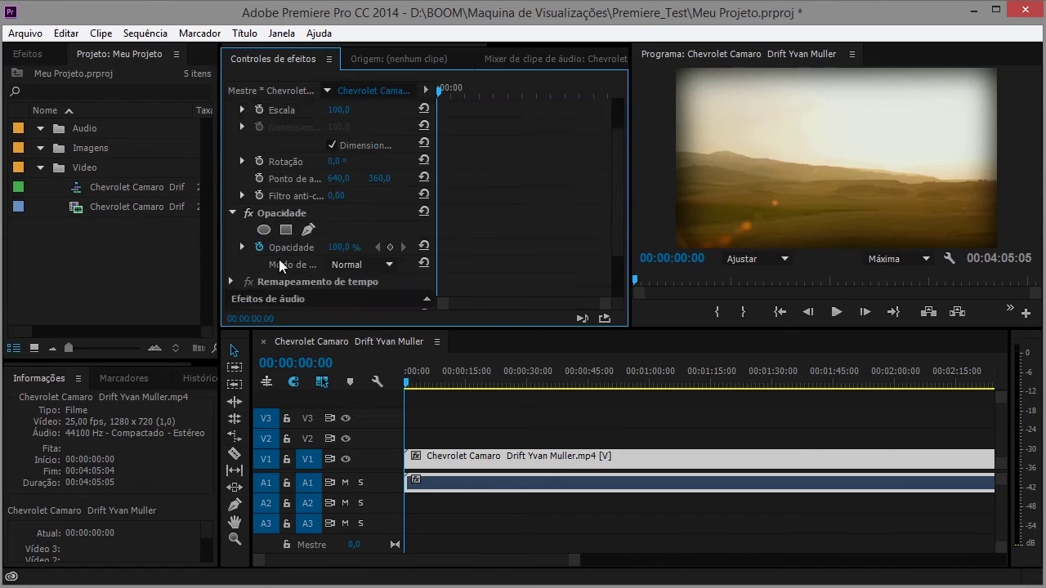
{"action": "left_click_drag", "start_coordinate": [343, 247], "coordinate": [343, 247]}
{"action": "left_click", "coordinate": [231, 212]}
{"action": "scroll", "coordinate": [275, 204], "scroll_direction": "up", "scroll_amount": 2}
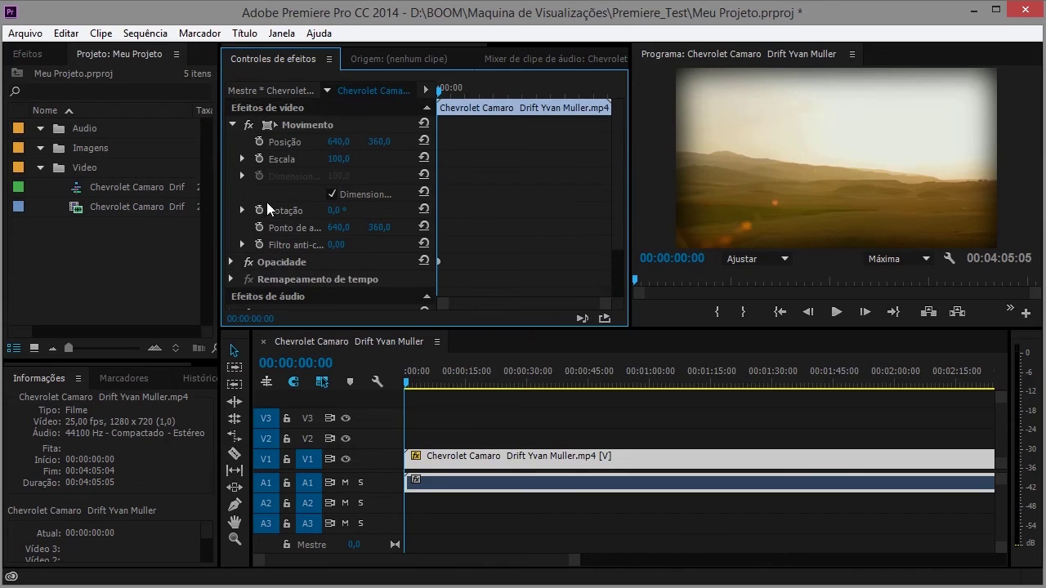
{"action": "left_click", "coordinate": [232, 124]}
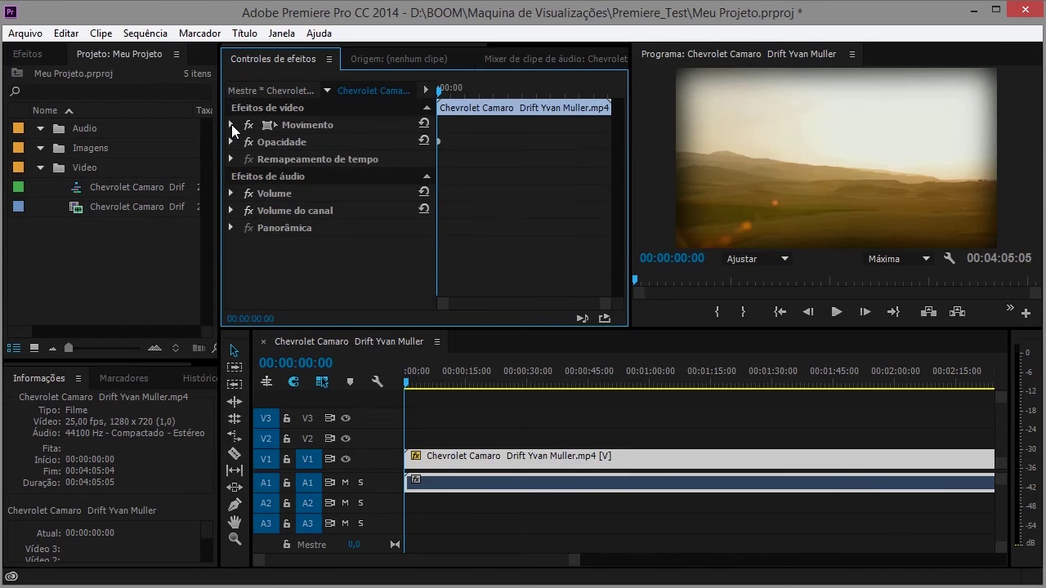
Step: Keyframe Scale from 100 to about 126, preview the zoom, then undo it back to 100
{"action": "left_click", "coordinate": [297, 126]}
{"action": "left_click", "coordinate": [232, 124]}
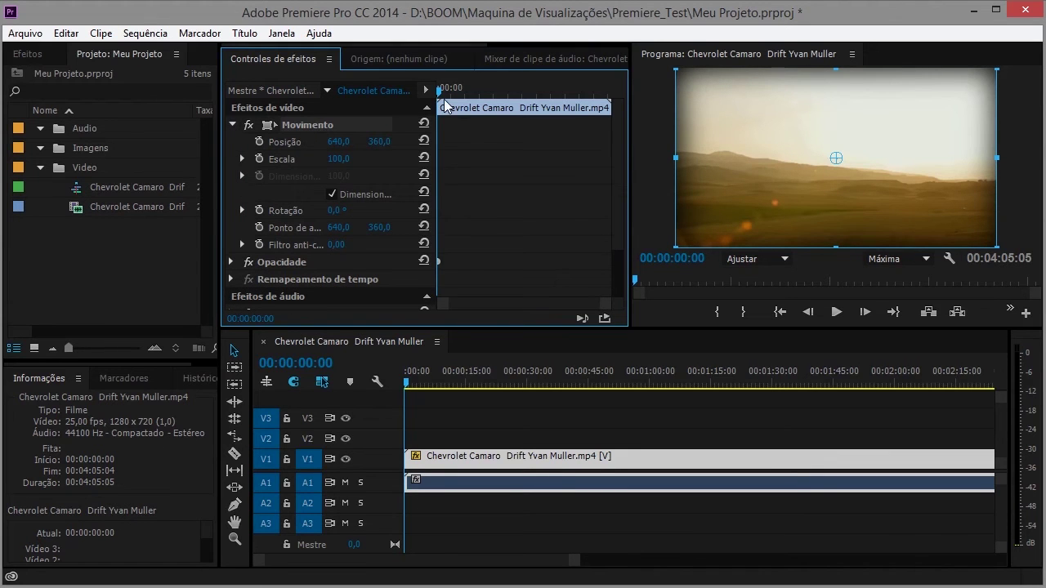
{"action": "left_click_drag", "start_coordinate": [439, 89], "coordinate": [460, 88]}
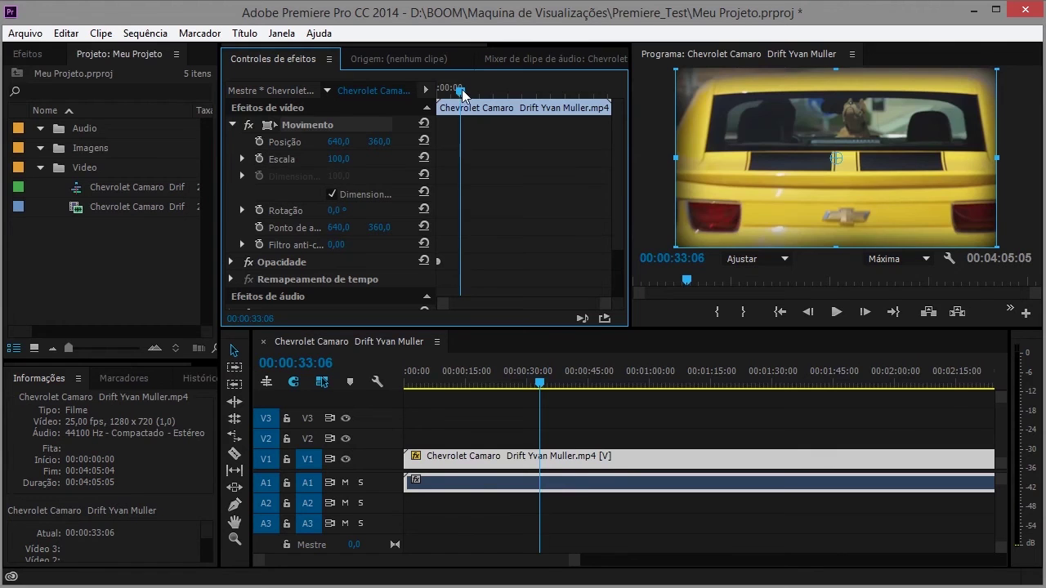
{"action": "left_click_drag", "start_coordinate": [460, 89], "coordinate": [443, 90]}
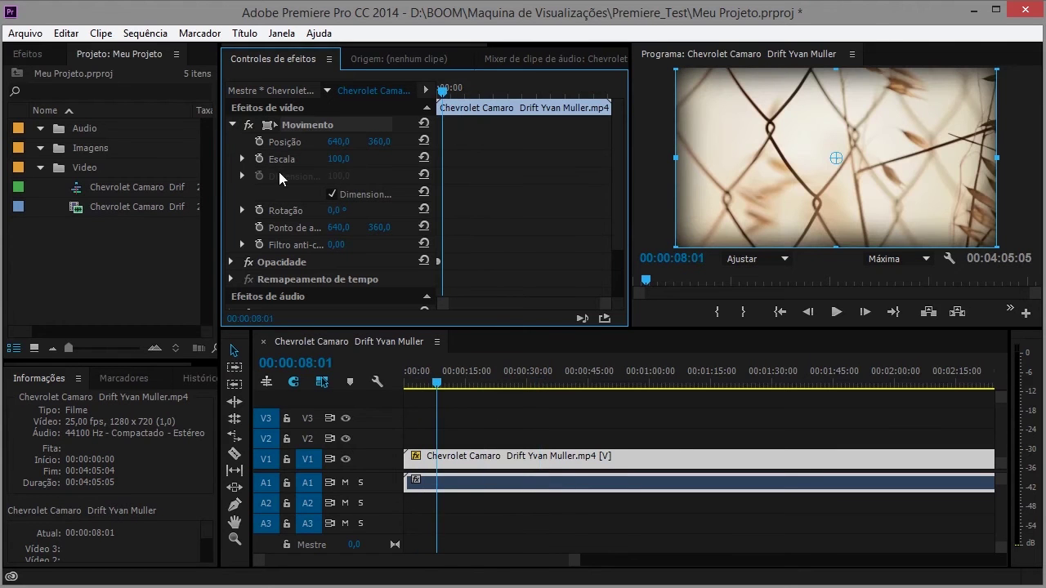
{"action": "left_click", "coordinate": [260, 160]}
{"action": "left_click_drag", "start_coordinate": [443, 90], "coordinate": [463, 115]}
{"action": "left_click_drag", "start_coordinate": [338, 158], "coordinate": [434, 167]}
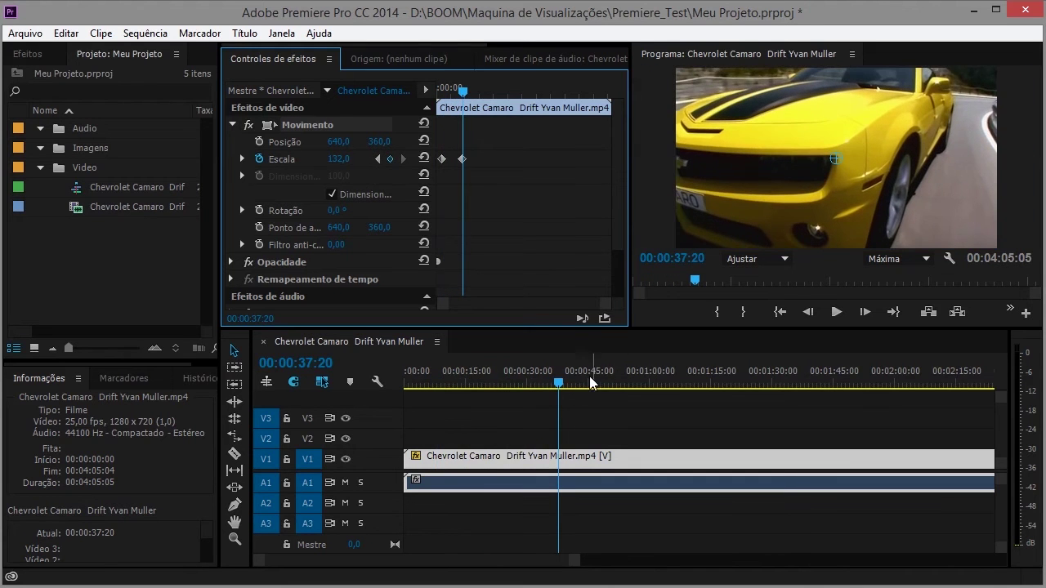
{"action": "left_click_drag", "start_coordinate": [466, 95], "coordinate": [452, 108]}
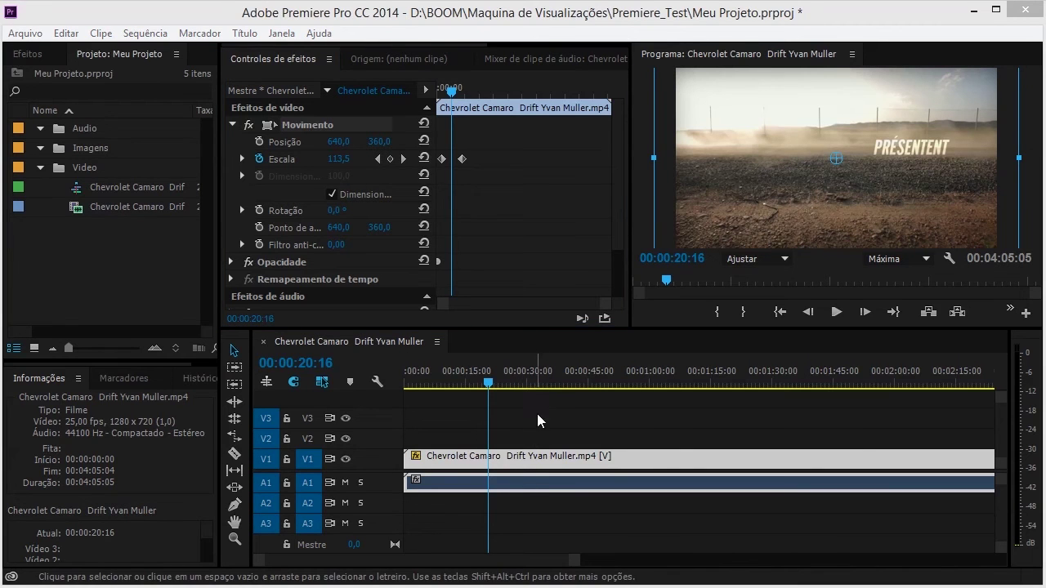
{"action": "left_click", "coordinate": [486, 317]}
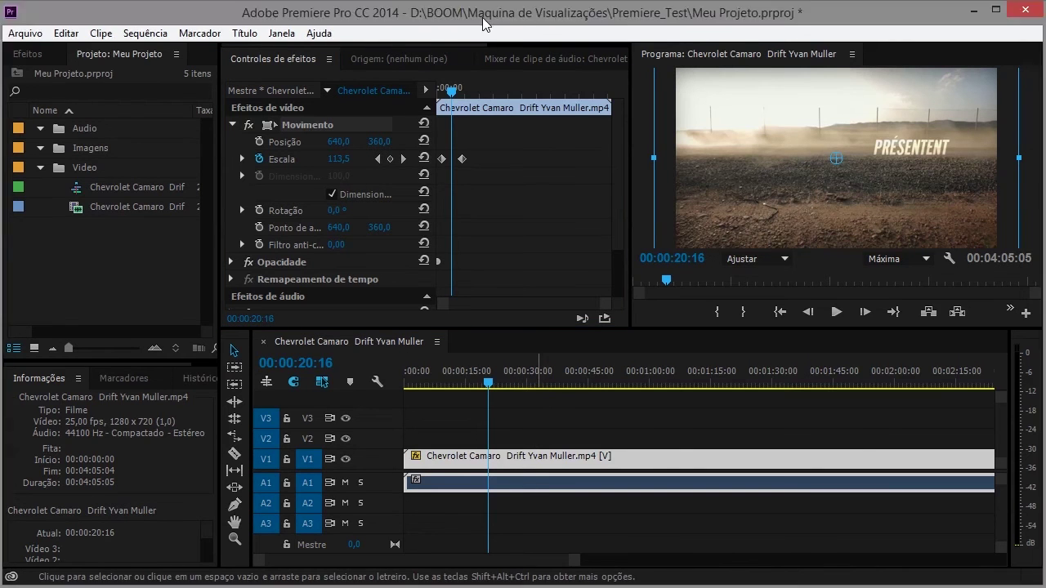
{"action": "key", "text": "ctrl+z"}
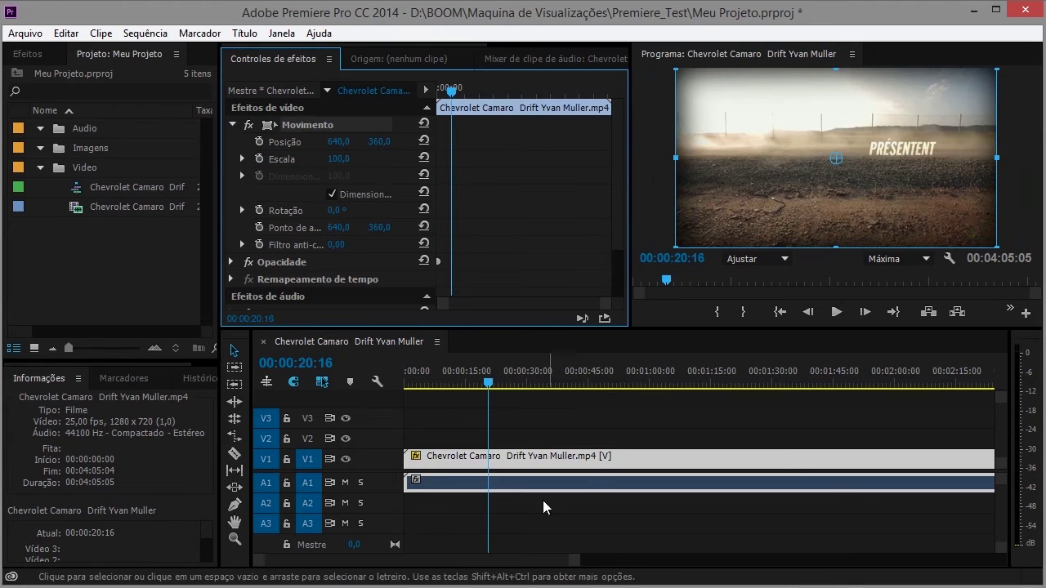
{"action": "left_click", "coordinate": [236, 125]}
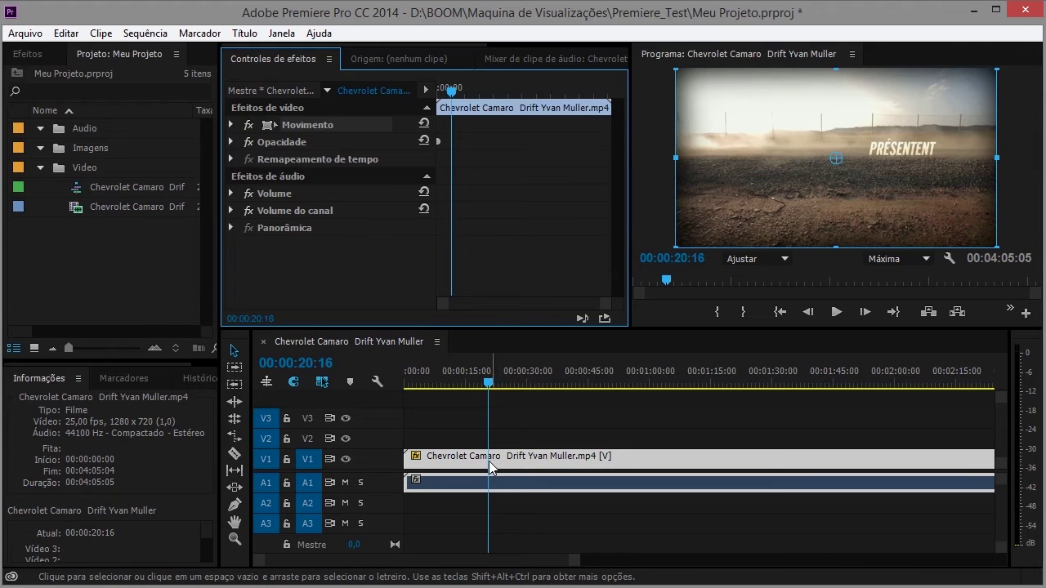
{"action": "left_click", "coordinate": [527, 445]}
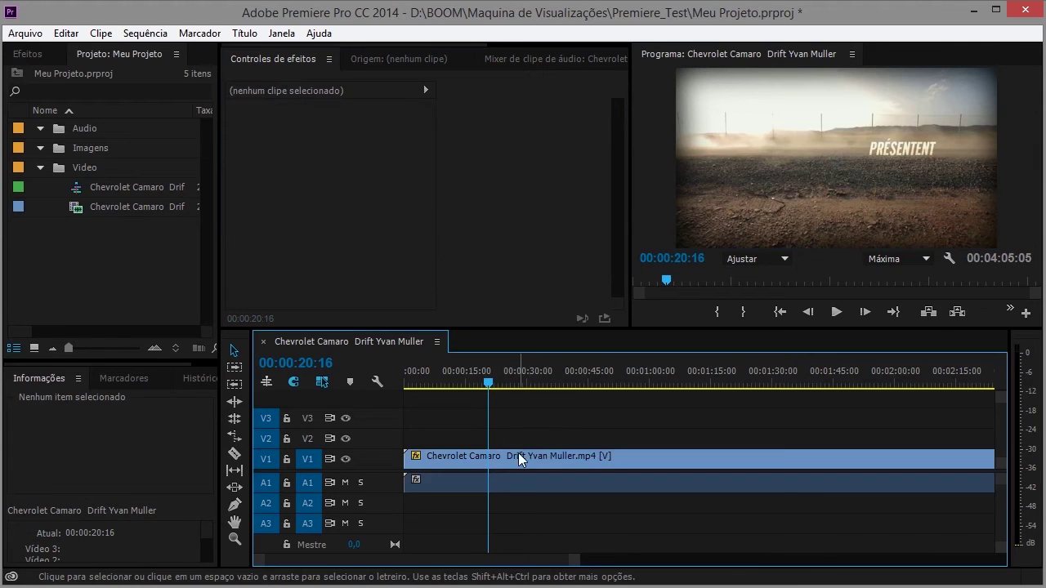
{"action": "left_click", "coordinate": [480, 456]}
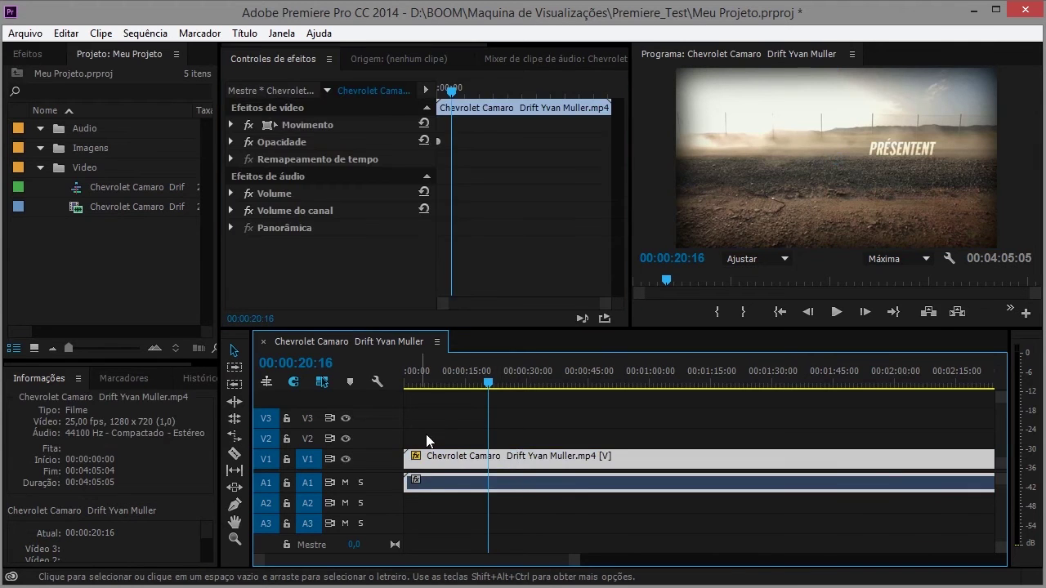
{"action": "left_click", "coordinate": [94, 211]}
{"action": "left_click_drag", "start_coordinate": [94, 211], "coordinate": [449, 420]}
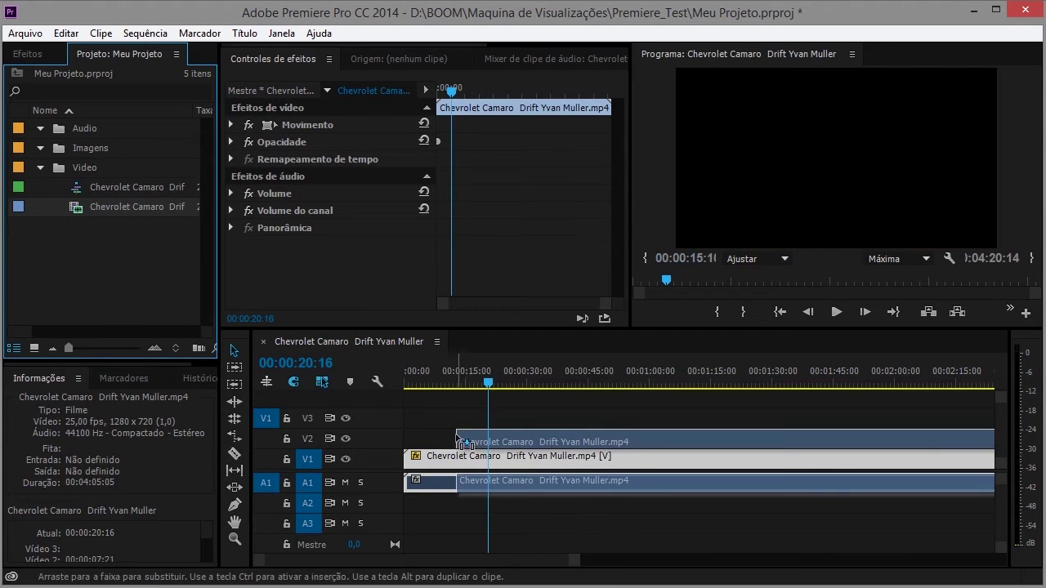
{"action": "mouse_move", "coordinate": [449, 420]}
{"action": "left_mouse_down"}
{"action": "mouse_move", "coordinate": [438, 454]}
{"action": "mouse_move", "coordinate": [443, 402]}
{"action": "mouse_move", "coordinate": [427, 404]}
{"action": "mouse_move", "coordinate": [456, 398]}
{"action": "mouse_move", "coordinate": [438, 390]}
{"action": "left_mouse_up"}
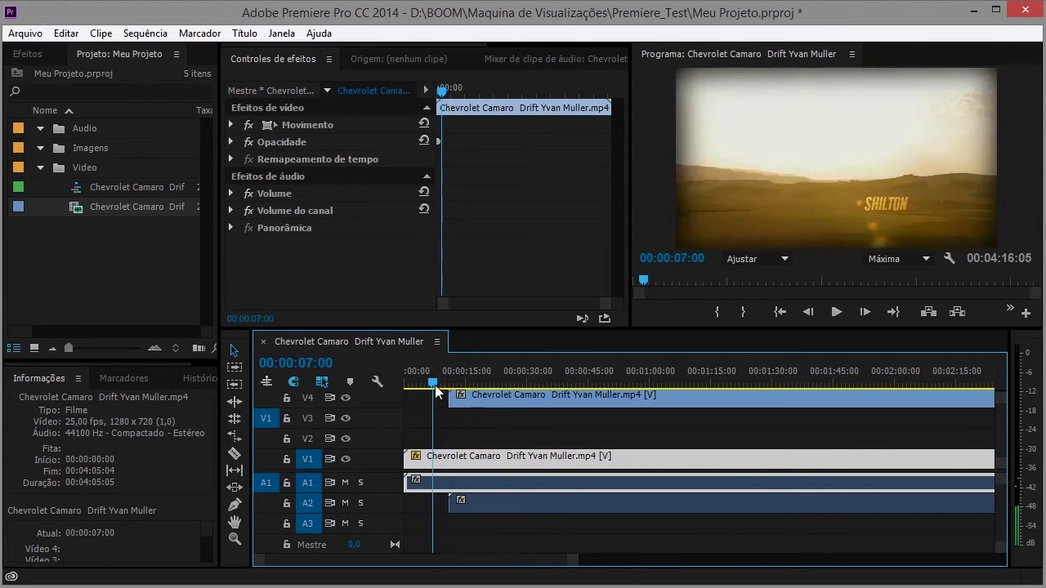
{"action": "left_click_drag", "start_coordinate": [437, 389], "coordinate": [438, 387]}
{"action": "left_click", "coordinate": [472, 399]}
{"action": "key", "text": "Delete"}
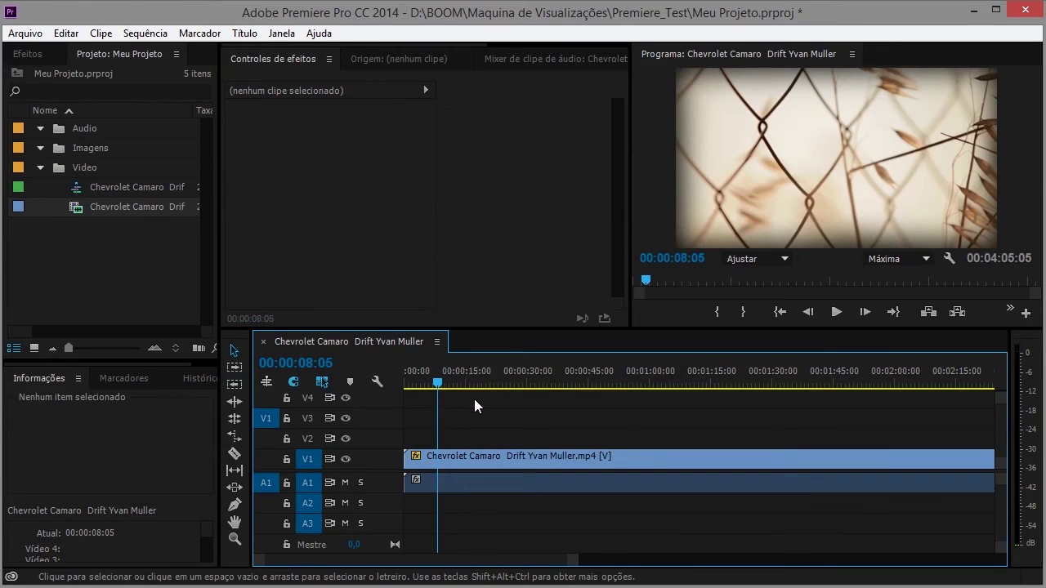
{"action": "left_click_drag", "start_coordinate": [438, 383], "coordinate": [455, 382]}
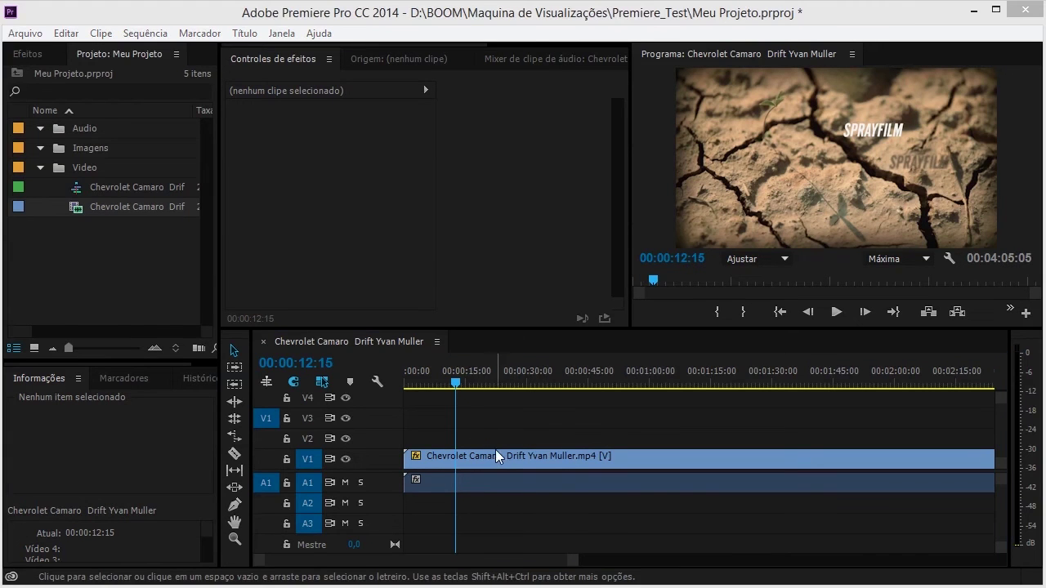
Step: Select the timeline clip to show its Motion, Opacity and Volume controls, then select the Project panel clip
{"action": "left_click", "coordinate": [524, 454]}
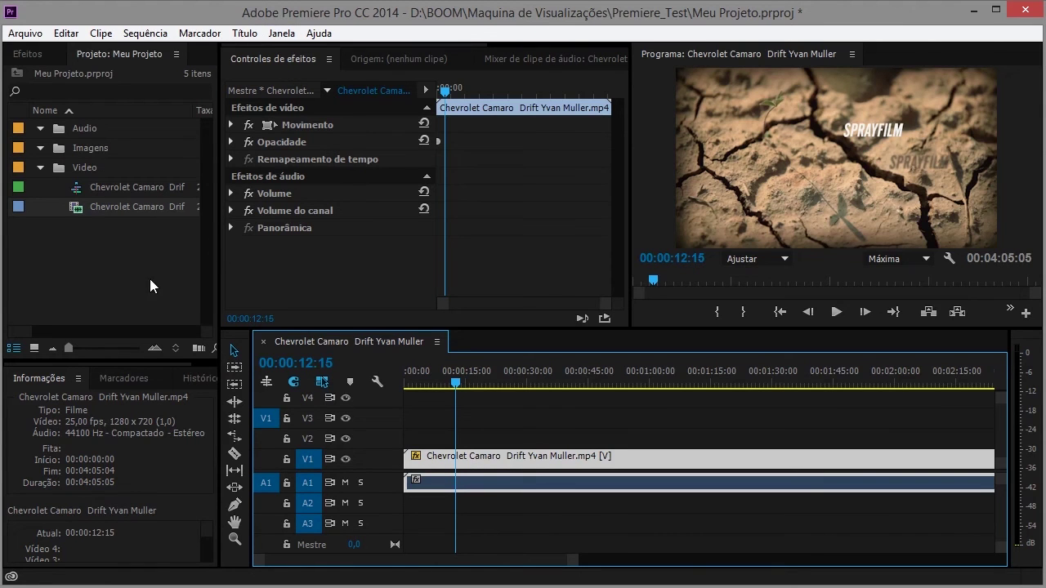
{"action": "left_click", "coordinate": [111, 210]}
{"action": "left_click", "coordinate": [76, 215]}
{"action": "left_click", "coordinate": [76, 214]}
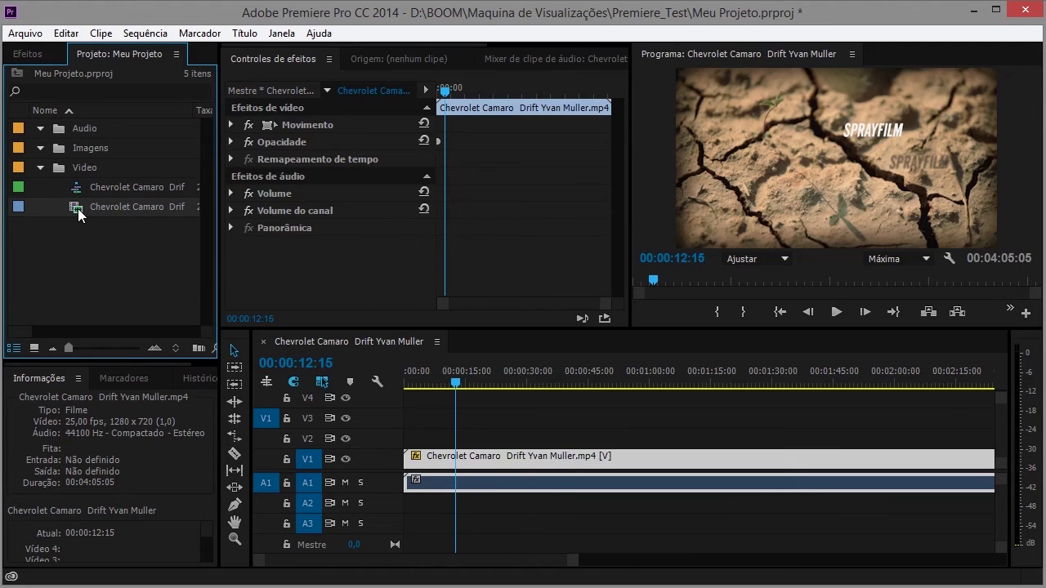
Step: Load the drift clip in the Source Monitor, scrub to preview it, and place it on the timeline
{"action": "double_click", "coordinate": [77, 209]}
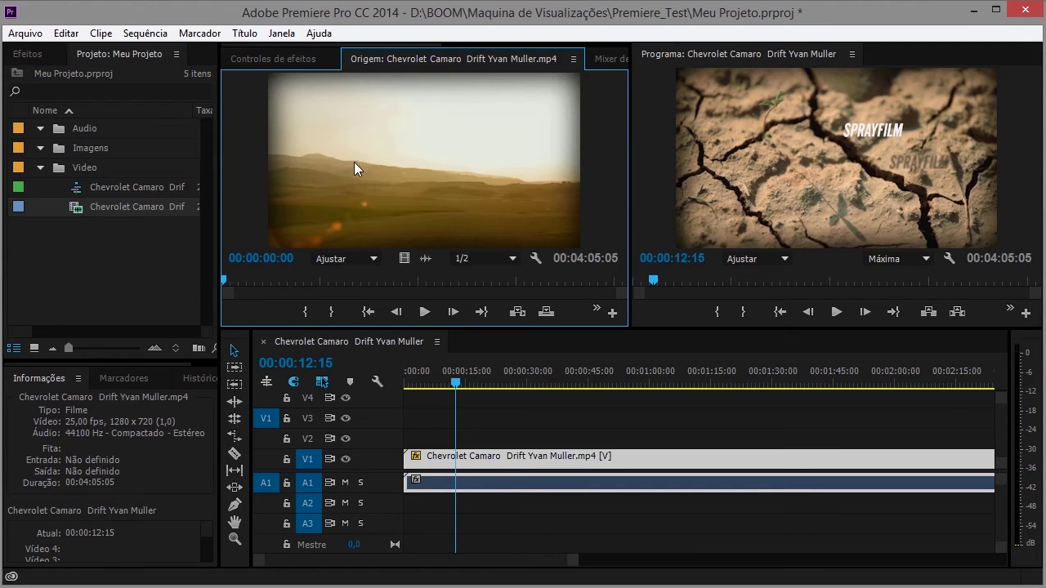
{"action": "left_click_drag", "start_coordinate": [227, 281], "coordinate": [328, 285]}
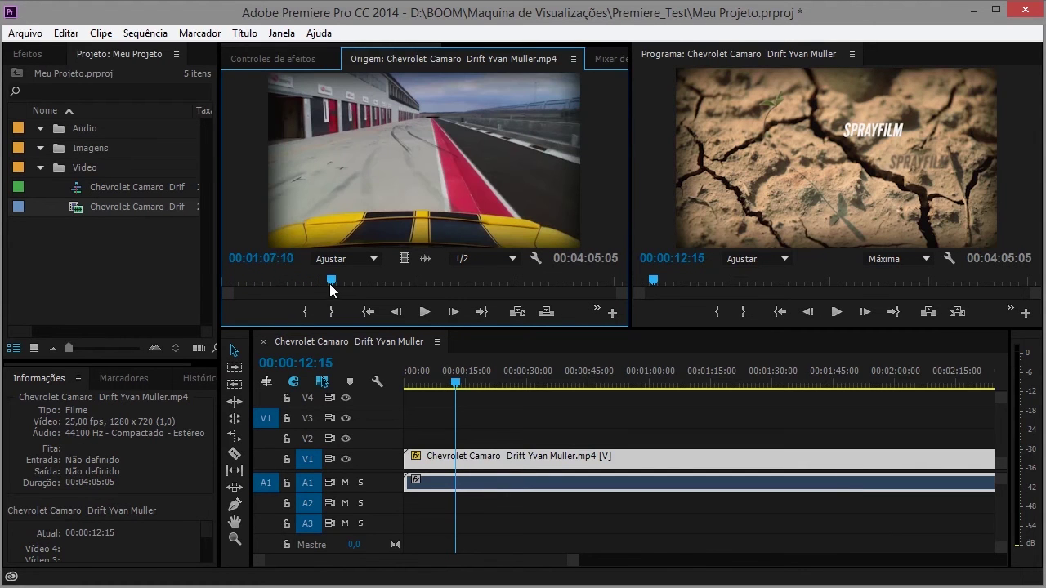
{"action": "mouse_move", "coordinate": [452, 156]}
{"action": "left_mouse_down"}
{"action": "mouse_move", "coordinate": [493, 394]}
{"action": "mouse_move", "coordinate": [474, 413]}
{"action": "mouse_move", "coordinate": [555, 471]}
{"action": "left_mouse_up"}
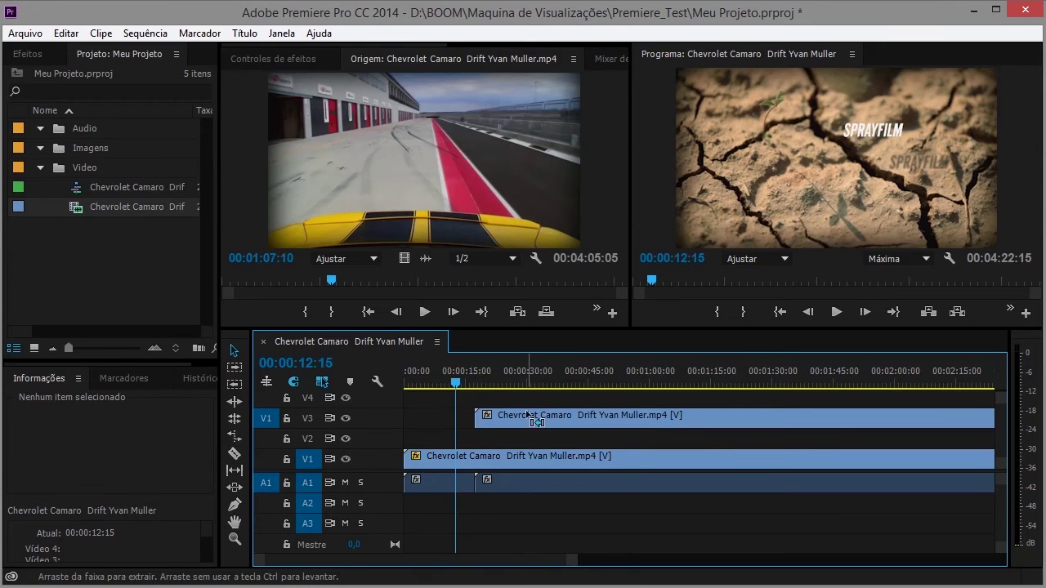
{"action": "left_click", "coordinate": [489, 482]}
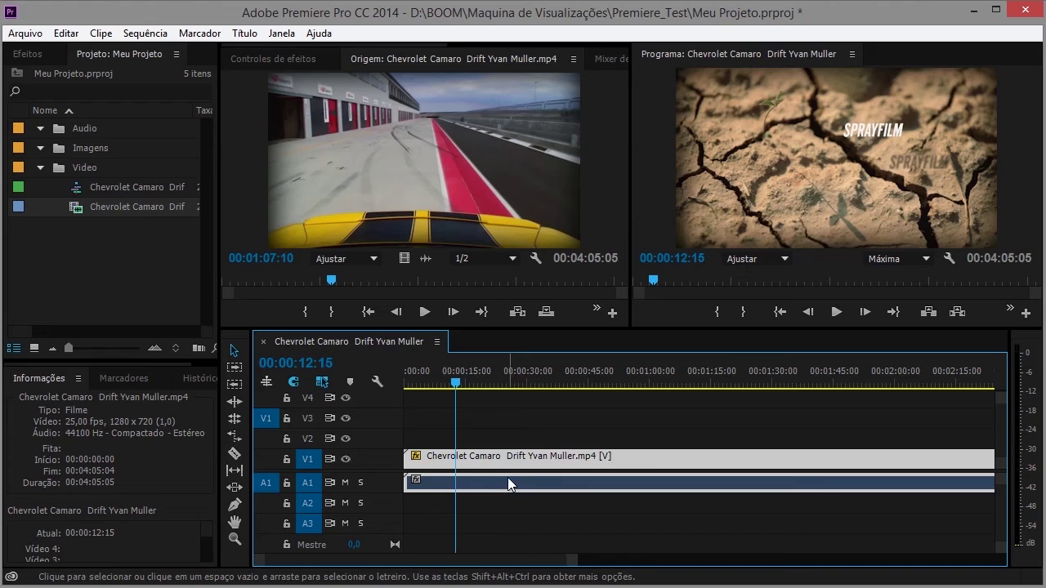
{"action": "left_click", "coordinate": [234, 457]}
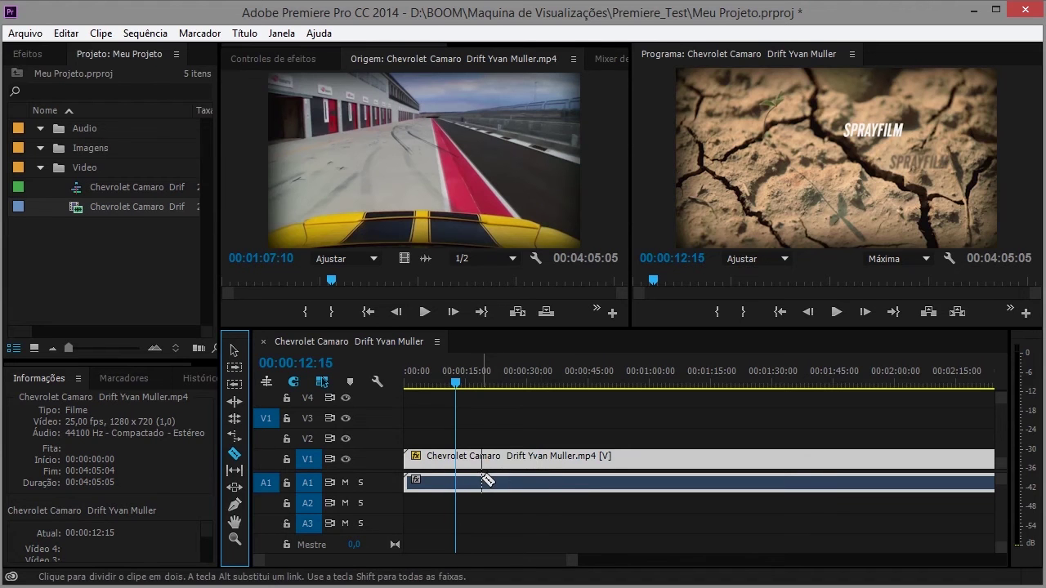
{"action": "mouse_move", "coordinate": [447, 385]}
{"action": "left_mouse_down"}
{"action": "mouse_move", "coordinate": [466, 391]}
{"action": "mouse_move", "coordinate": [454, 392]}
{"action": "left_mouse_up"}
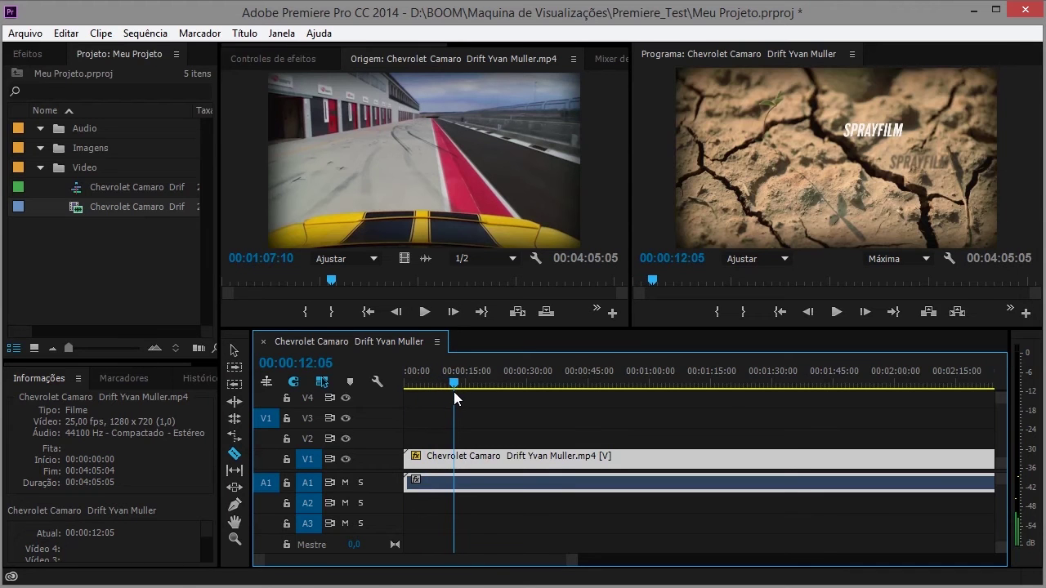
{"action": "left_click", "coordinate": [458, 460]}
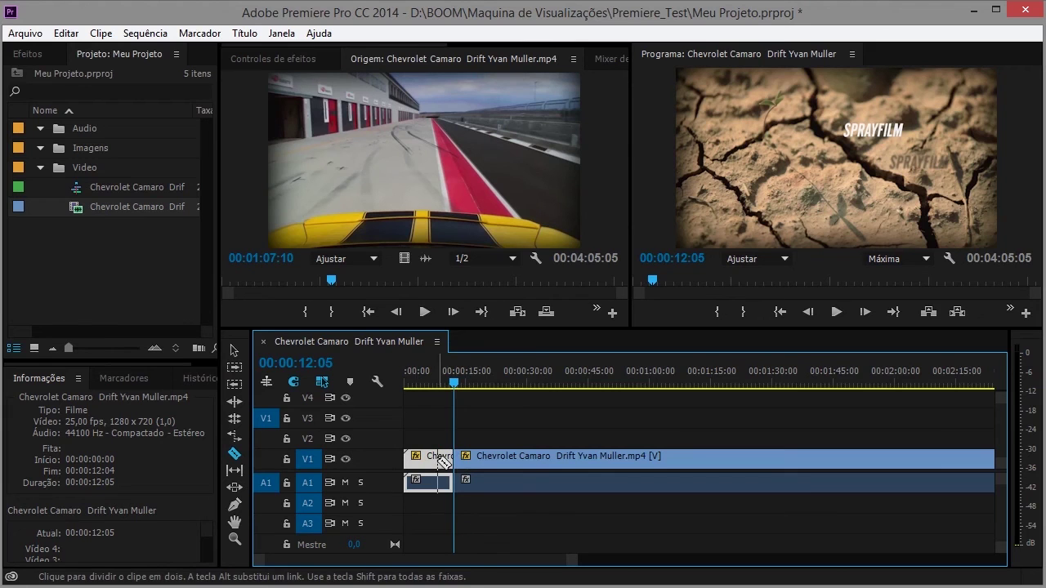
{"action": "left_click", "coordinate": [235, 350]}
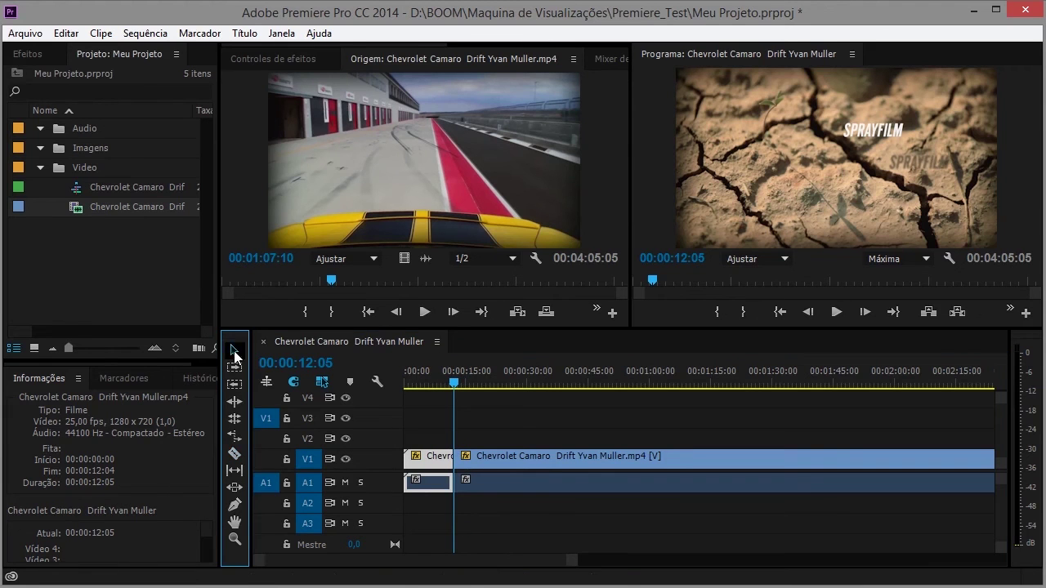
{"action": "left_click", "coordinate": [441, 464]}
{"action": "key", "text": "Delete"}
{"action": "mouse_move", "coordinate": [454, 372]}
{"action": "left_mouse_down"}
{"action": "mouse_move", "coordinate": [466, 376]}
{"action": "mouse_move", "coordinate": [451, 374]}
{"action": "left_mouse_up"}
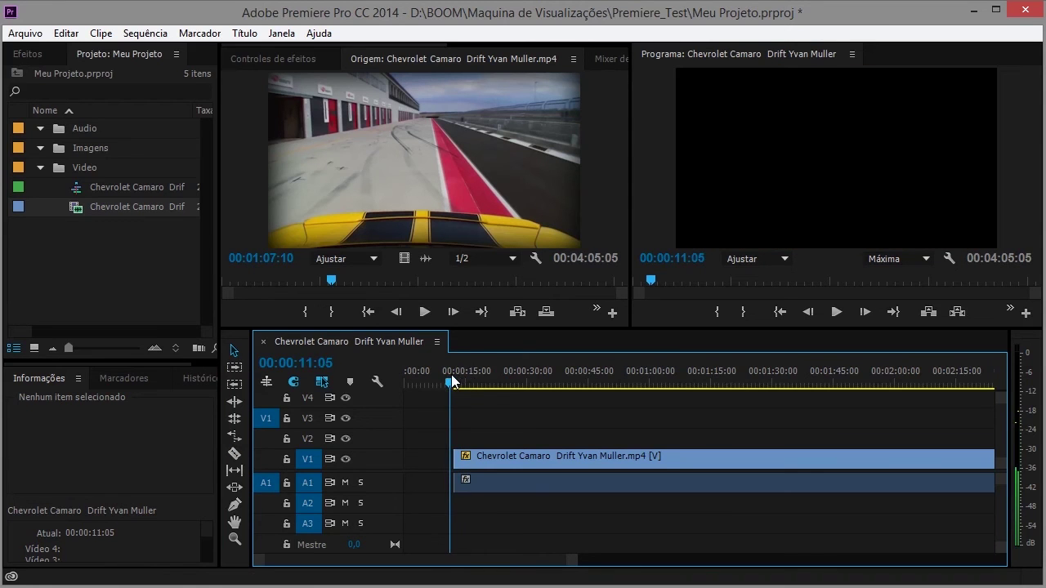
{"action": "key", "text": "Delete"}
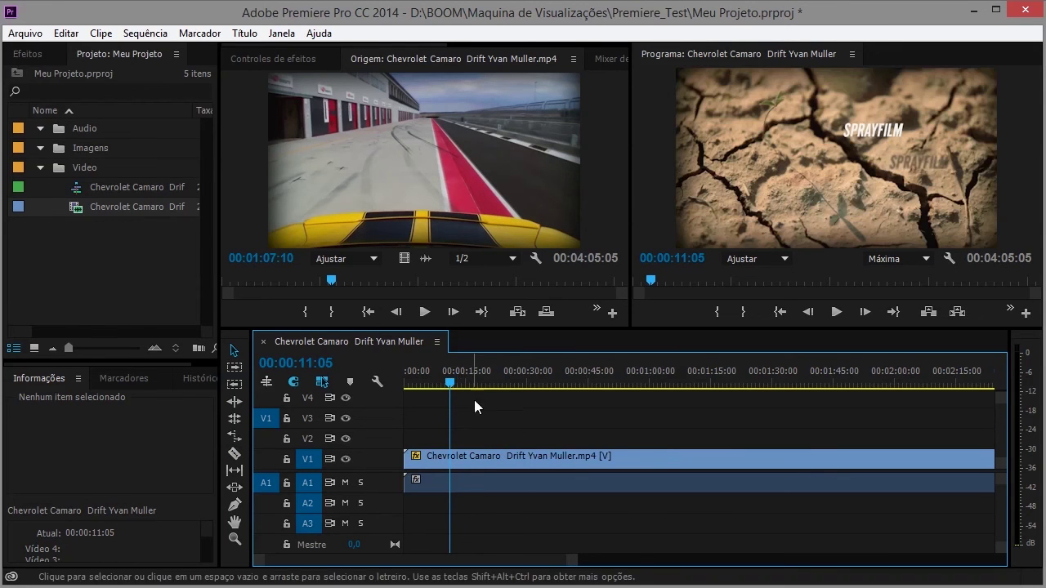
{"action": "left_click", "coordinate": [475, 380]}
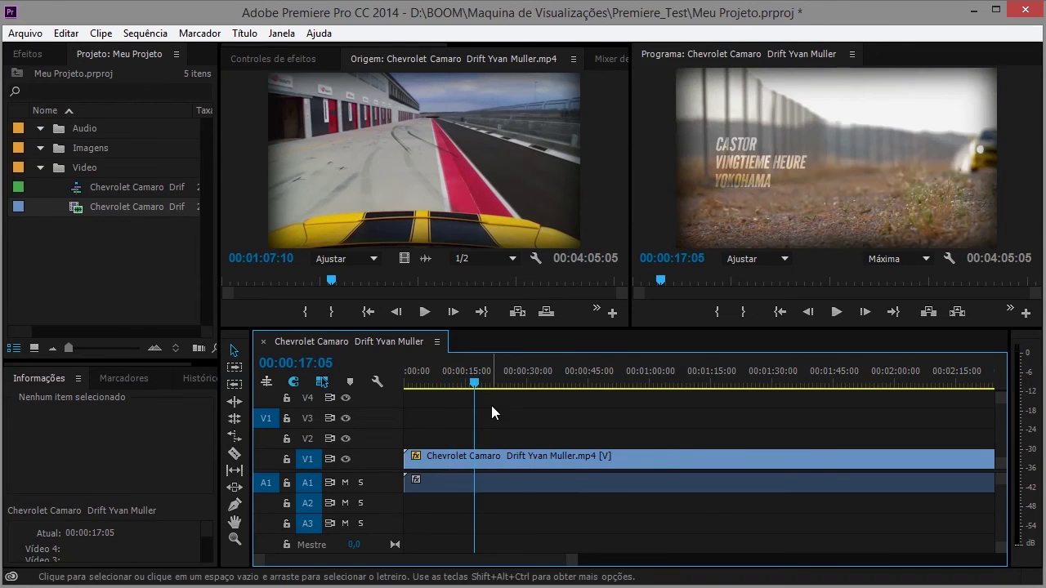
{"action": "left_click", "coordinate": [519, 461]}
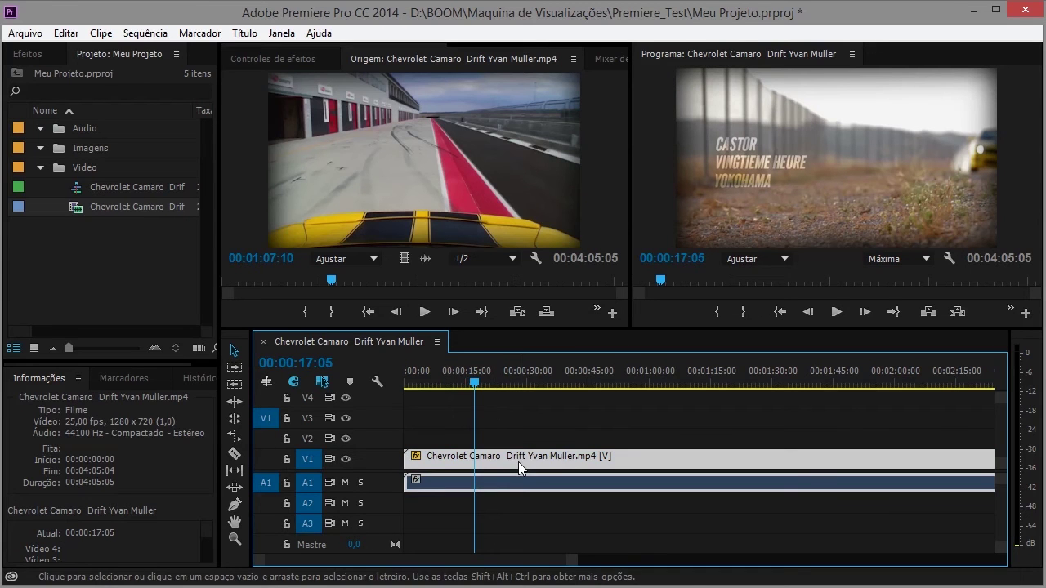
{"action": "left_click_drag", "start_coordinate": [519, 462], "coordinate": [517, 464]}
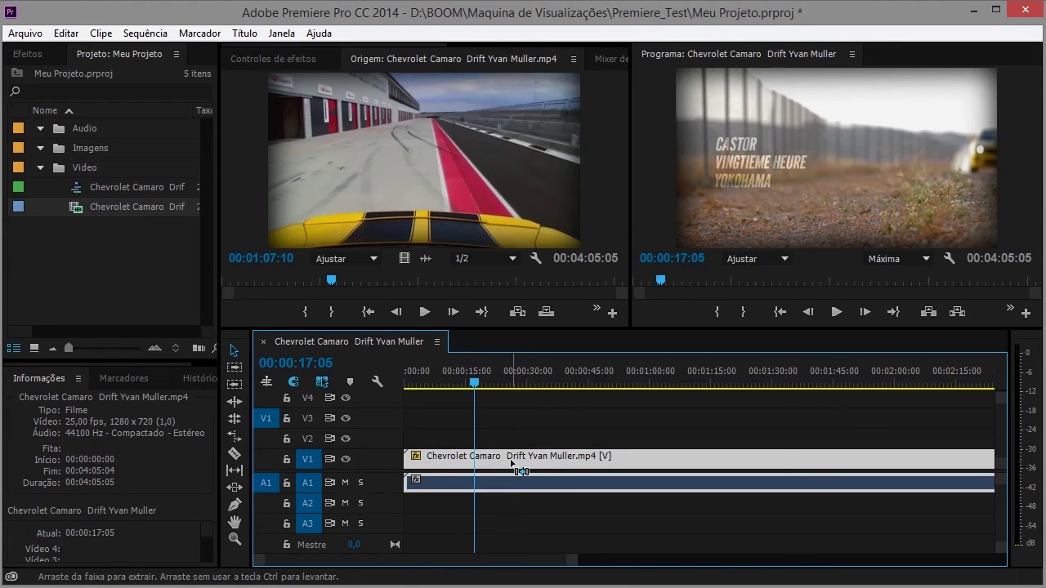
{"action": "key", "text": "ctrl+k"}
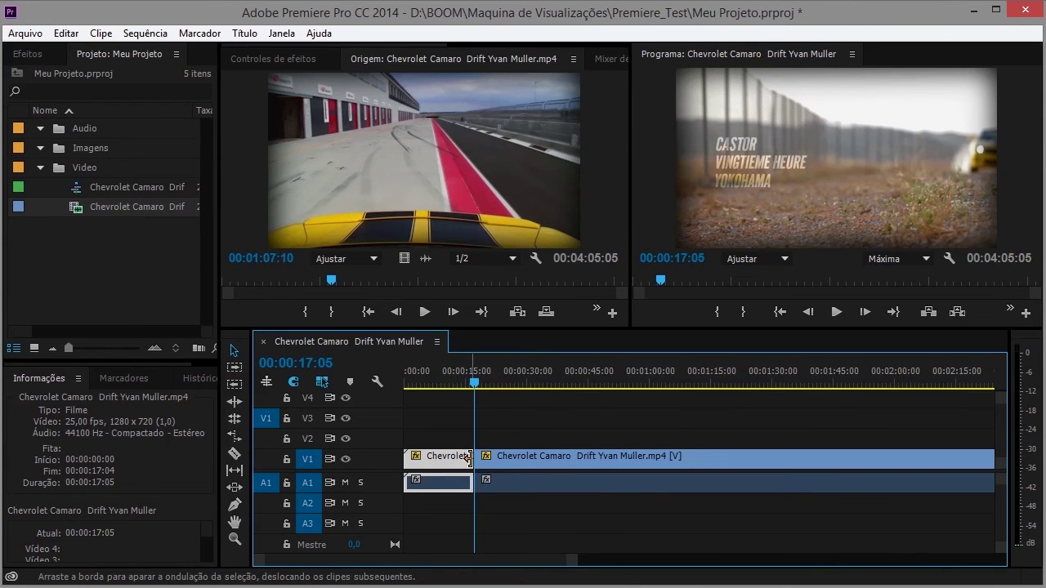
{"action": "key", "text": "ctrl+z"}
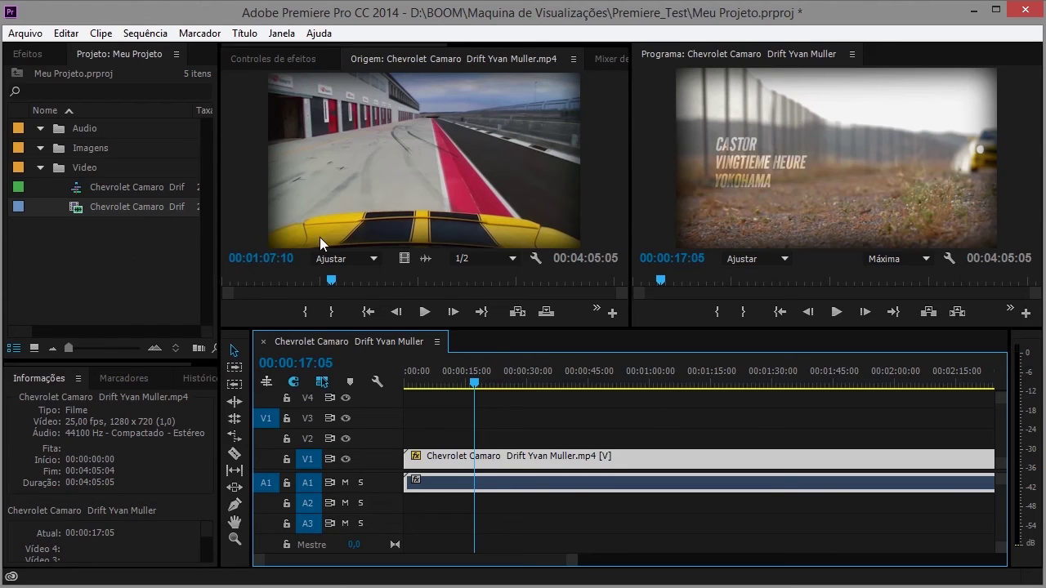
{"action": "left_click", "coordinate": [94, 264]}
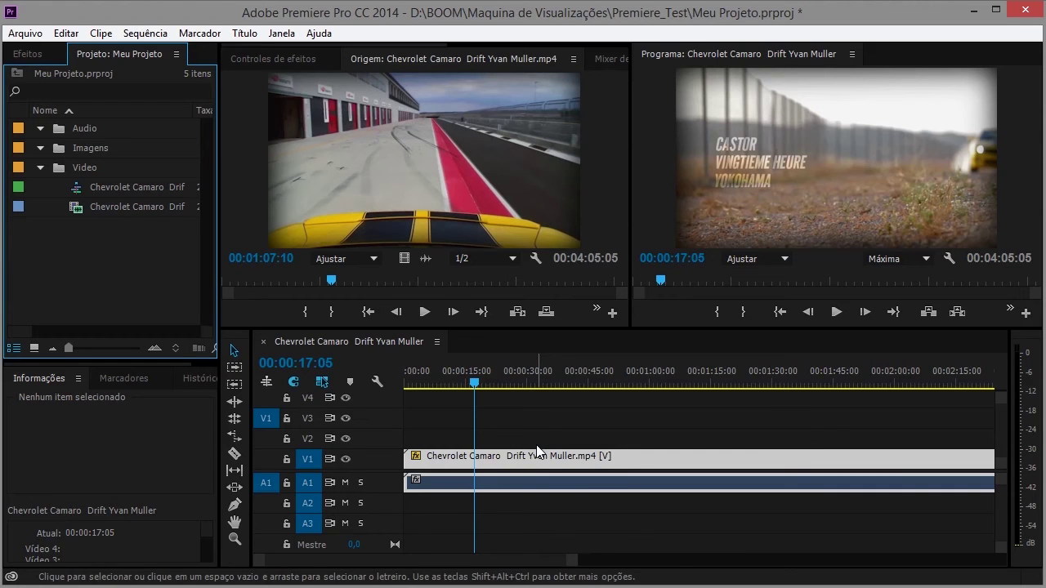
{"action": "left_click", "coordinate": [520, 480]}
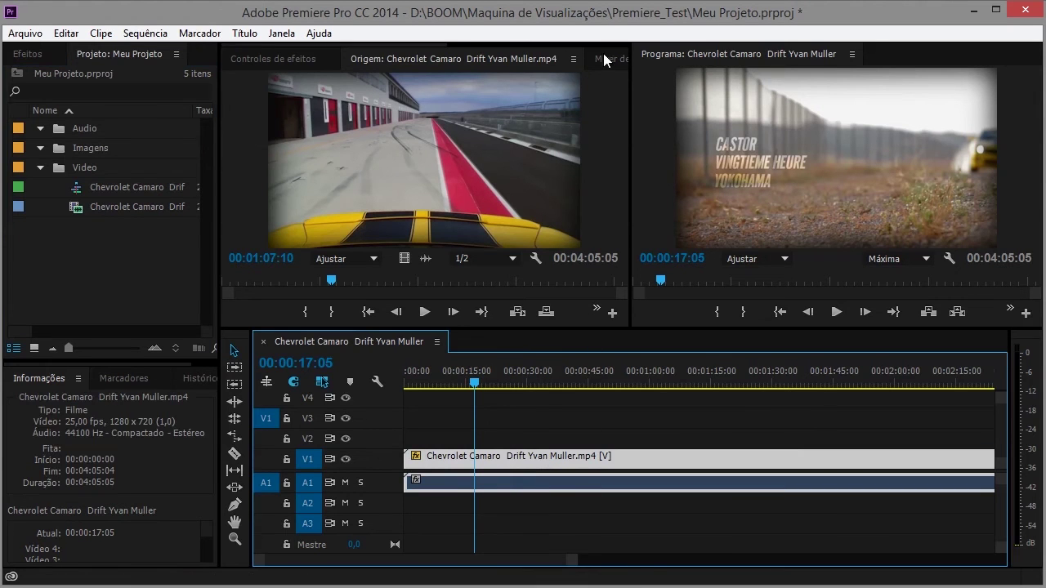
Step: Show the Audio Clip Mixer, scrub the sequence, and zoom the timeline out to fit the whole clip
{"action": "left_click", "coordinate": [606, 56]}
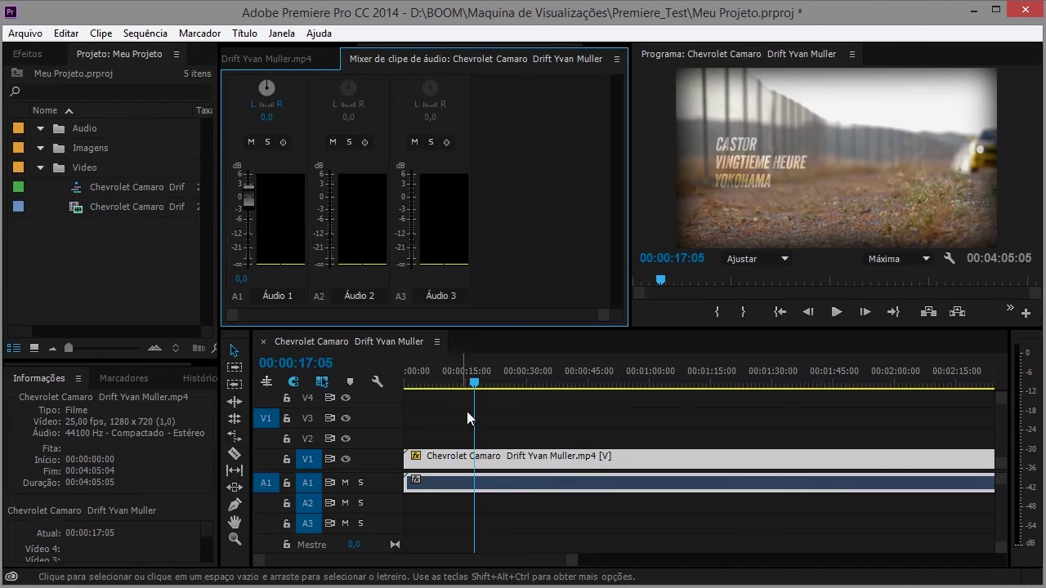
{"action": "left_click_drag", "start_coordinate": [477, 389], "coordinate": [515, 388]}
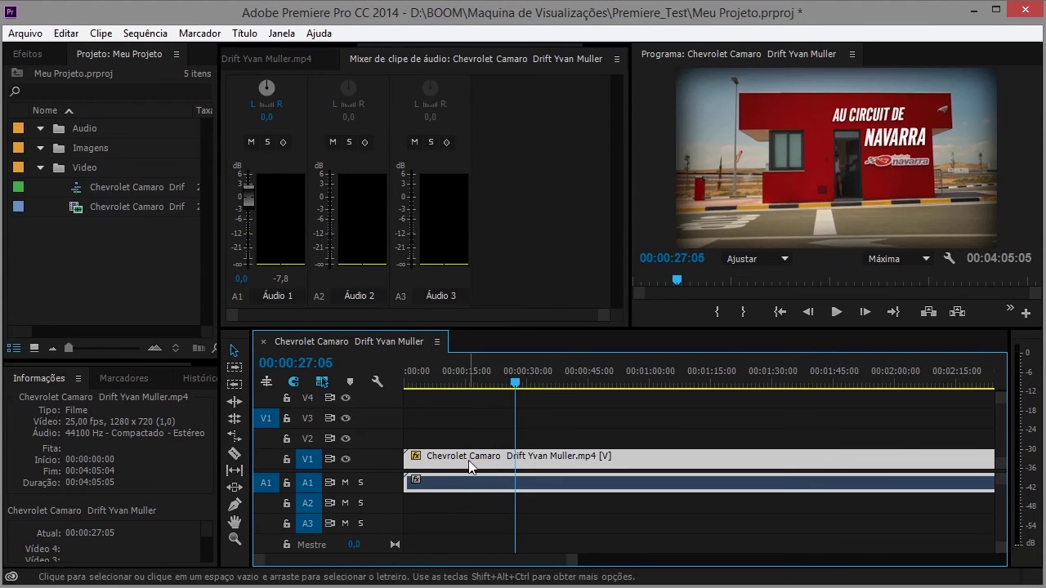
{"action": "mouse_move", "coordinate": [511, 386]}
{"action": "left_mouse_down"}
{"action": "mouse_move", "coordinate": [397, 387]}
{"action": "mouse_move", "coordinate": [438, 388]}
{"action": "left_mouse_up"}
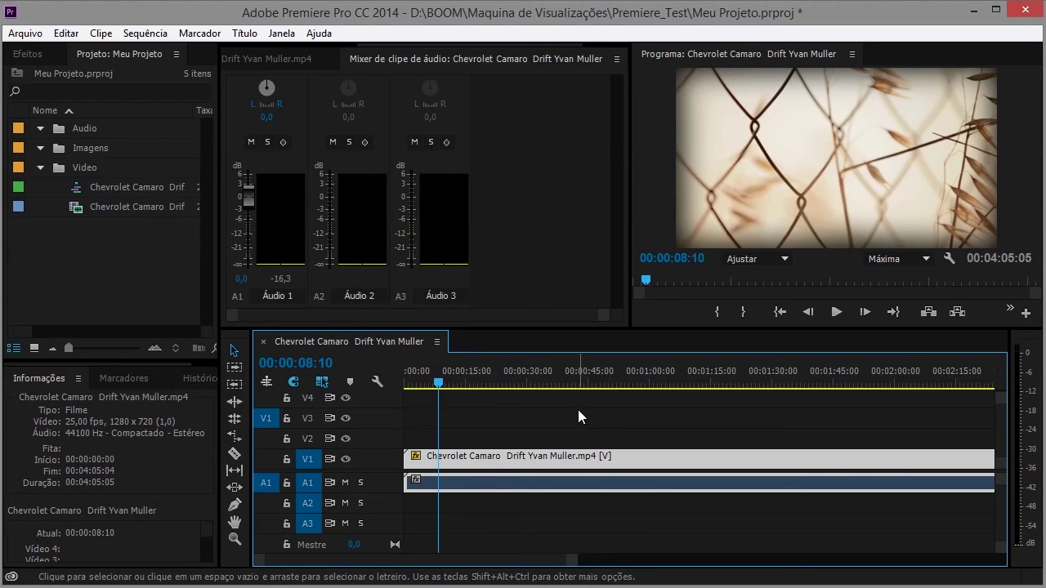
{"action": "left_click_drag", "start_coordinate": [446, 384], "coordinate": [451, 385]}
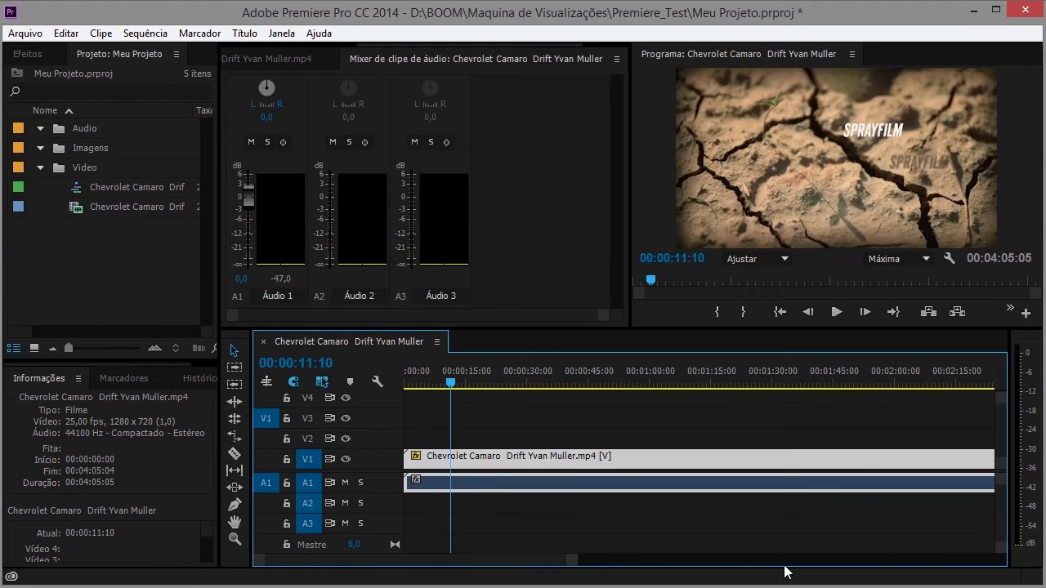
{"action": "mouse_move", "coordinate": [572, 559]}
{"action": "left_mouse_down"}
{"action": "mouse_move", "coordinate": [834, 556]}
{"action": "mouse_move", "coordinate": [723, 559]}
{"action": "left_mouse_up"}
Step: Show the Efeitos library and scrub the drift clip to about 00:00:48
{"action": "left_click", "coordinate": [561, 422]}
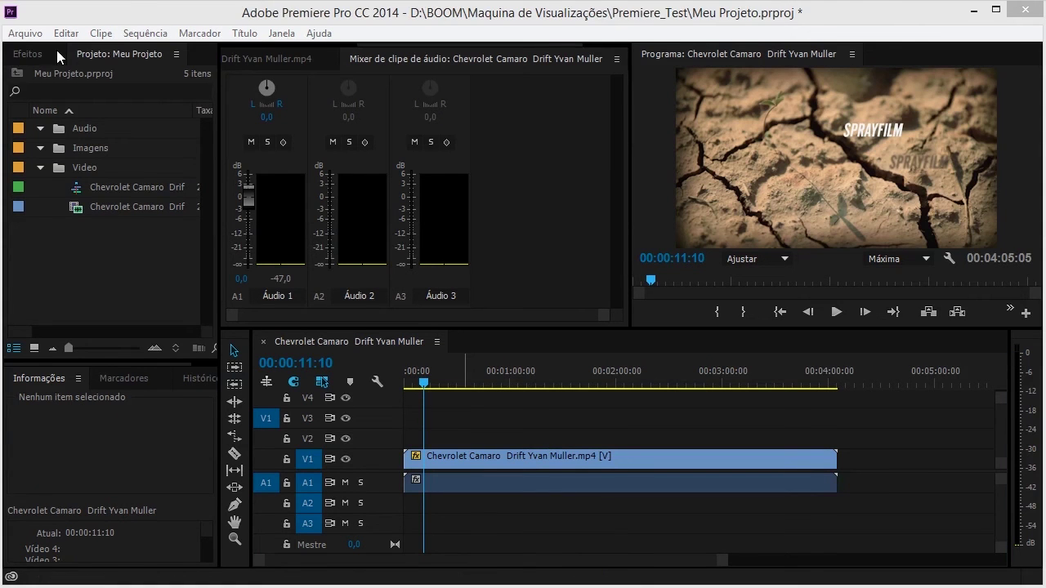
{"action": "left_click", "coordinate": [27, 53]}
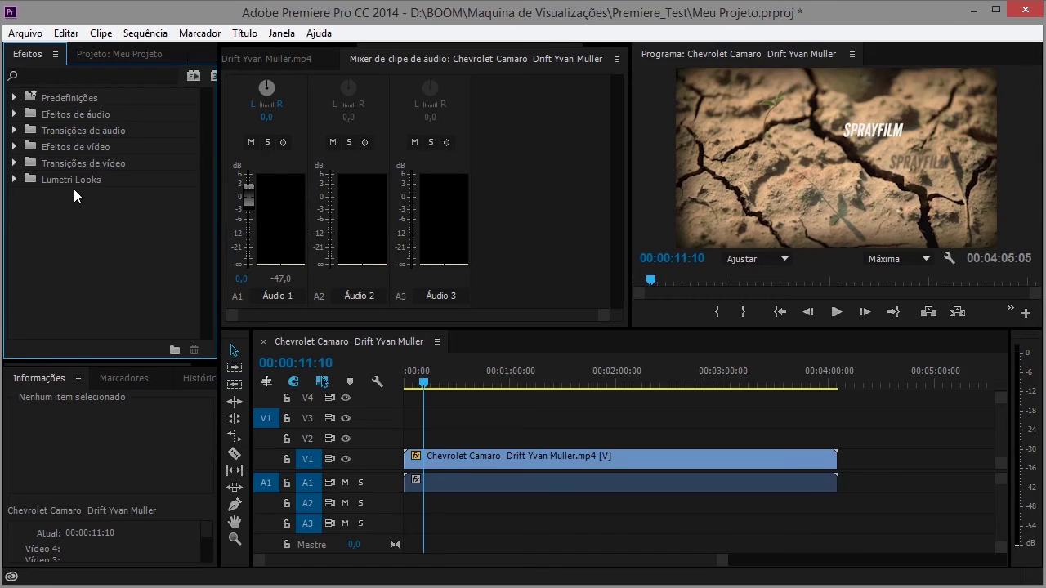
{"action": "mouse_move", "coordinate": [438, 385]}
{"action": "left_mouse_down"}
{"action": "mouse_move", "coordinate": [509, 386]}
{"action": "mouse_move", "coordinate": [494, 382]}
{"action": "left_mouse_up"}
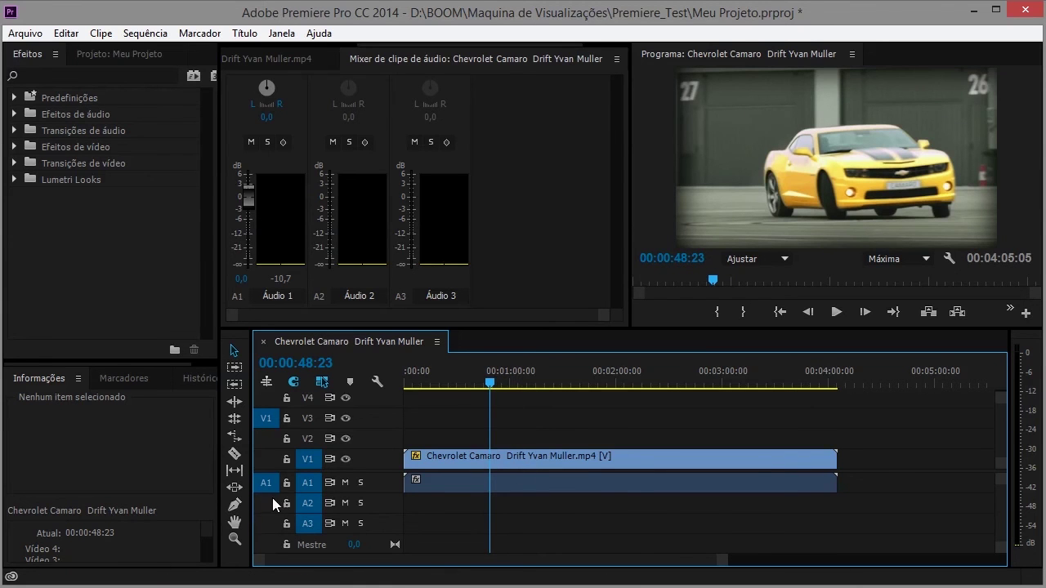
{"action": "left_click", "coordinate": [489, 384]}
Step: Cut the drift clip at 00:00:48:12 with Ctrl+K and drag the second piece later, leaving a gap
{"action": "left_click", "coordinate": [497, 461]}
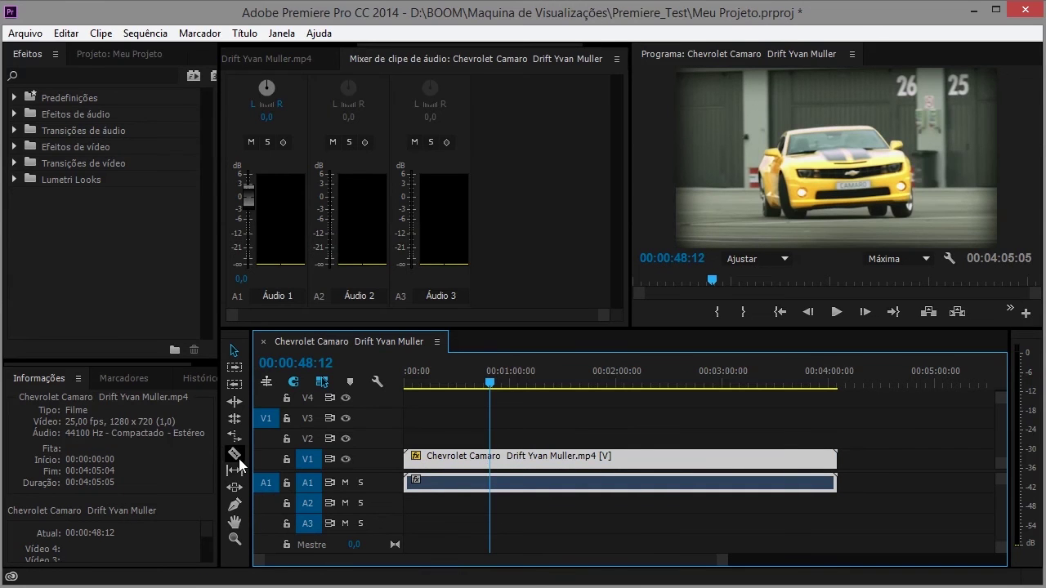
{"action": "key", "text": "ctrl+k"}
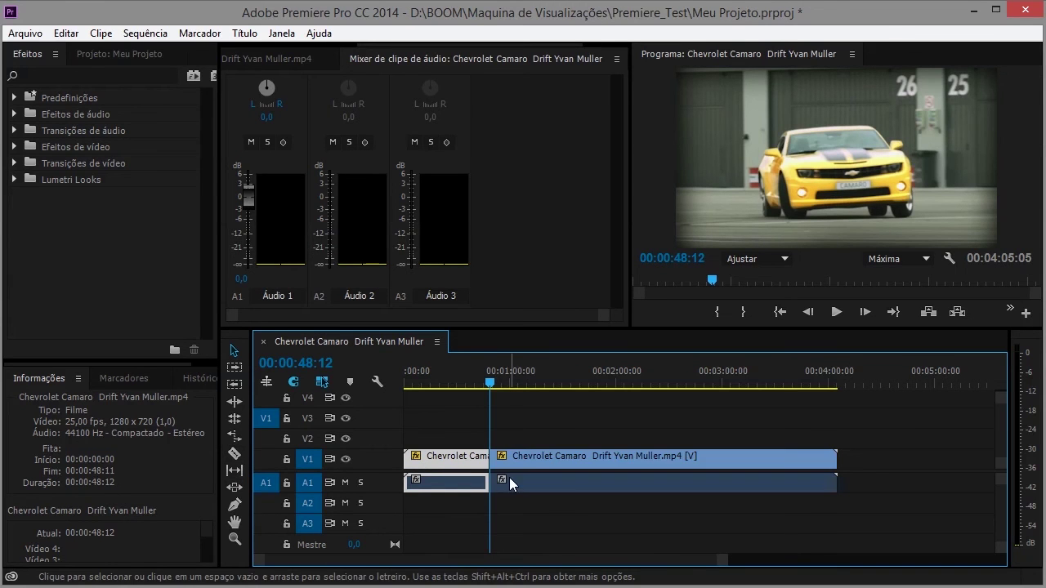
{"action": "left_click_drag", "start_coordinate": [530, 459], "coordinate": [618, 463]}
{"action": "left_click", "coordinate": [567, 436]}
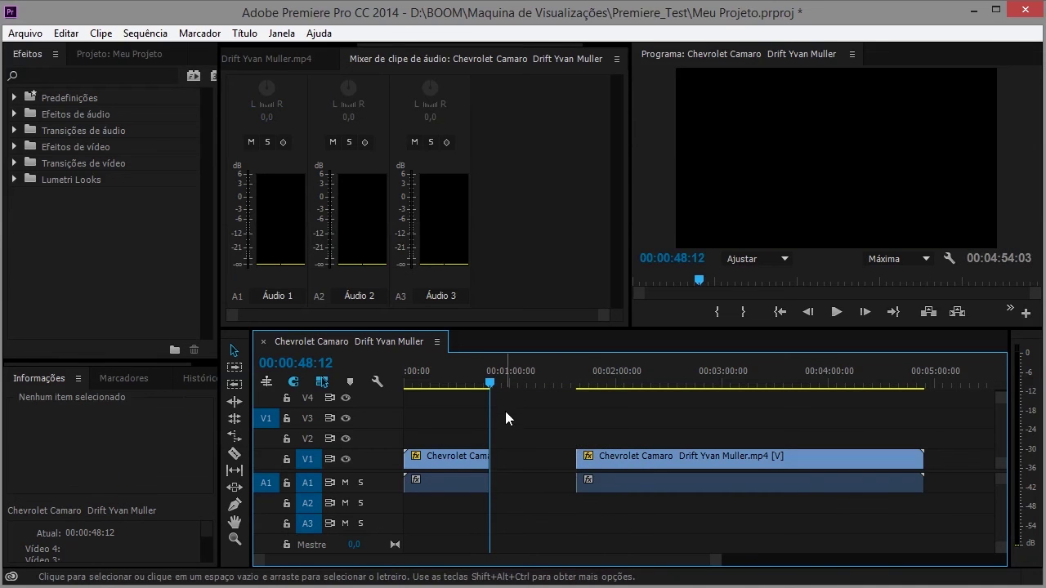
{"action": "mouse_move", "coordinate": [490, 381]}
{"action": "left_mouse_down"}
{"action": "mouse_move", "coordinate": [475, 382]}
{"action": "mouse_move", "coordinate": [487, 384]}
{"action": "left_mouse_up"}
{"action": "left_click", "coordinate": [486, 456]}
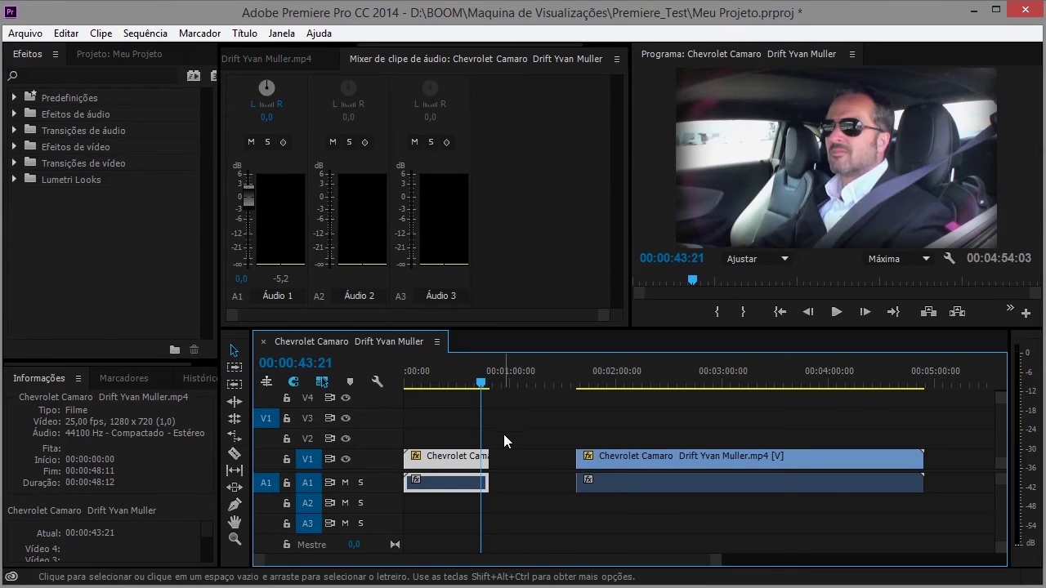
{"action": "left_click", "coordinate": [507, 439]}
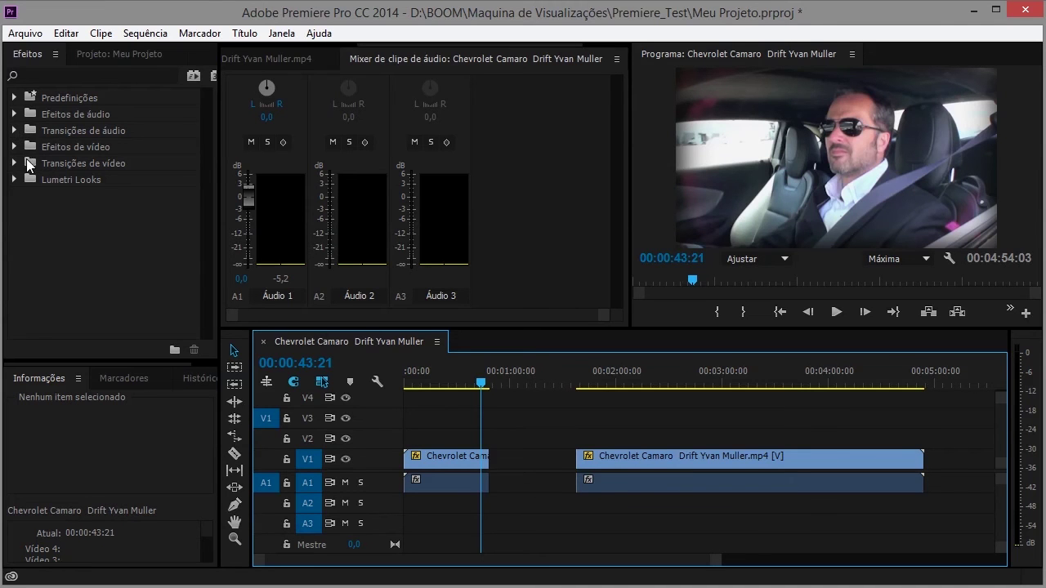
Step: Apply the Deslizamento de banda transition from the Deslizar group to the V1 edit point
{"action": "left_click", "coordinate": [27, 163]}
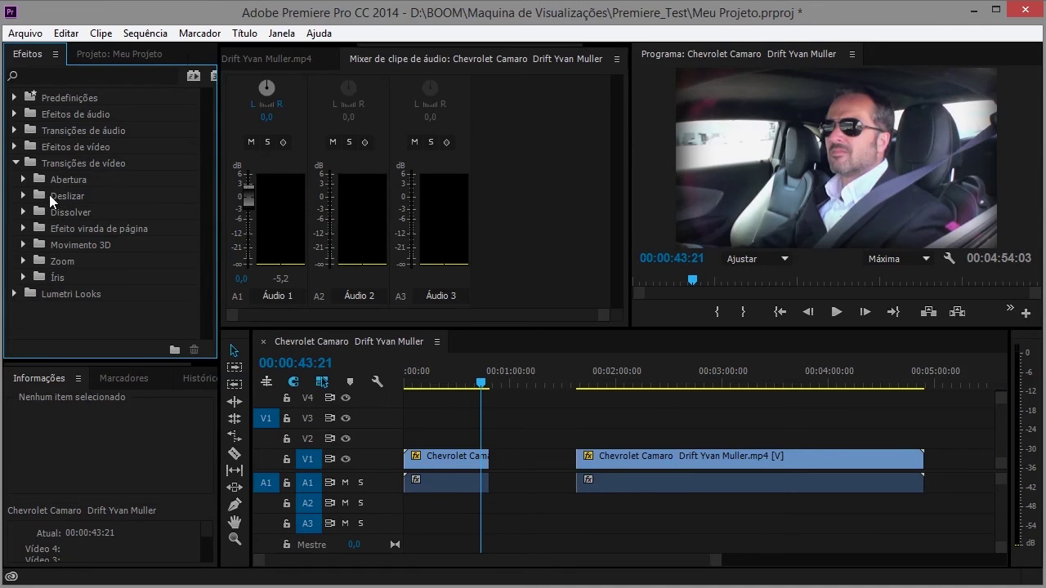
{"action": "left_click", "coordinate": [24, 196]}
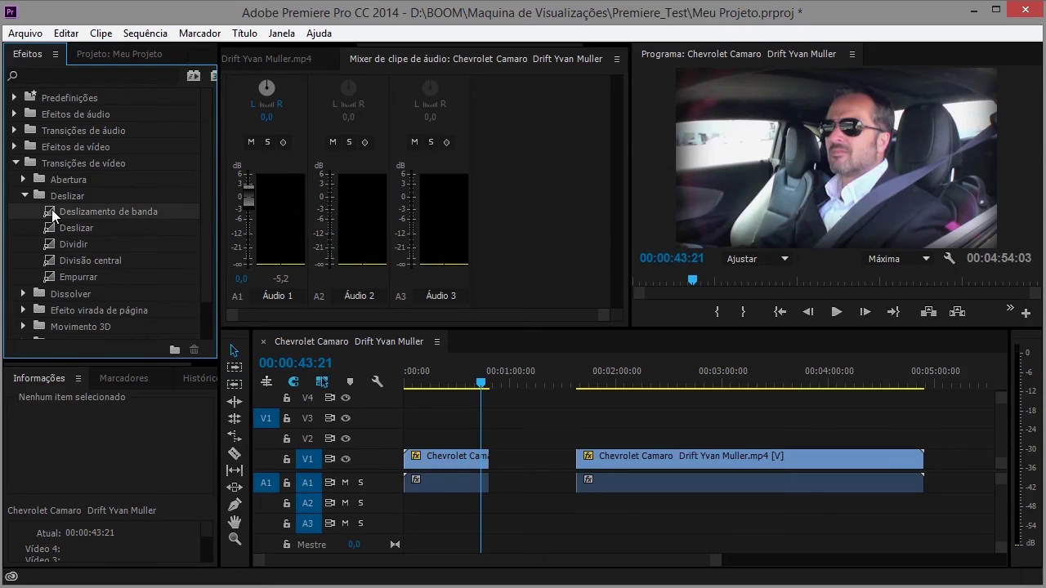
{"action": "mouse_move", "coordinate": [245, 298]}
{"action": "left_mouse_down"}
{"action": "mouse_move", "coordinate": [491, 464]}
{"action": "mouse_move", "coordinate": [482, 454]}
{"action": "left_mouse_up"}
Step: Slide the second piece back toward the first, preview the transition, and delete the following clip
{"action": "left_click_drag", "start_coordinate": [611, 460], "coordinate": [524, 462]}
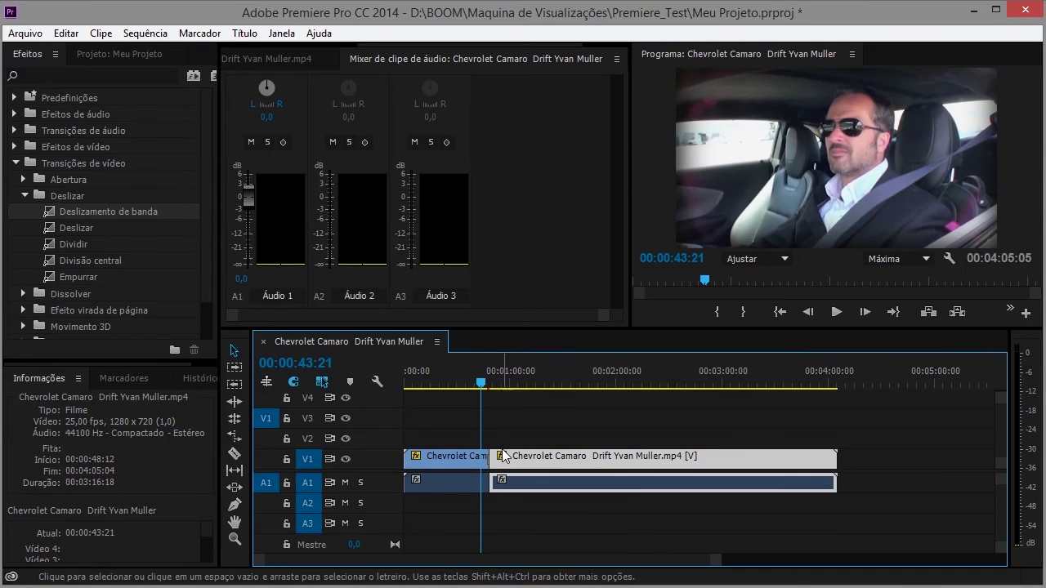
{"action": "scroll", "coordinate": [481, 442], "scroll_direction": "up", "scroll_amount": 5}
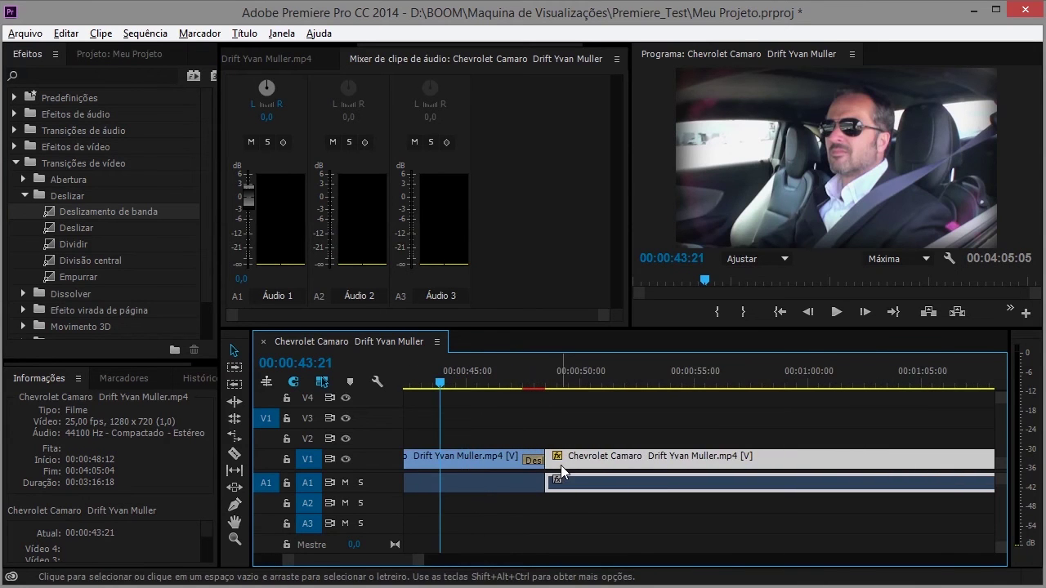
{"action": "mouse_move", "coordinate": [476, 390]}
{"action": "left_mouse_down"}
{"action": "mouse_move", "coordinate": [555, 394]}
{"action": "mouse_move", "coordinate": [526, 393]}
{"action": "left_mouse_up"}
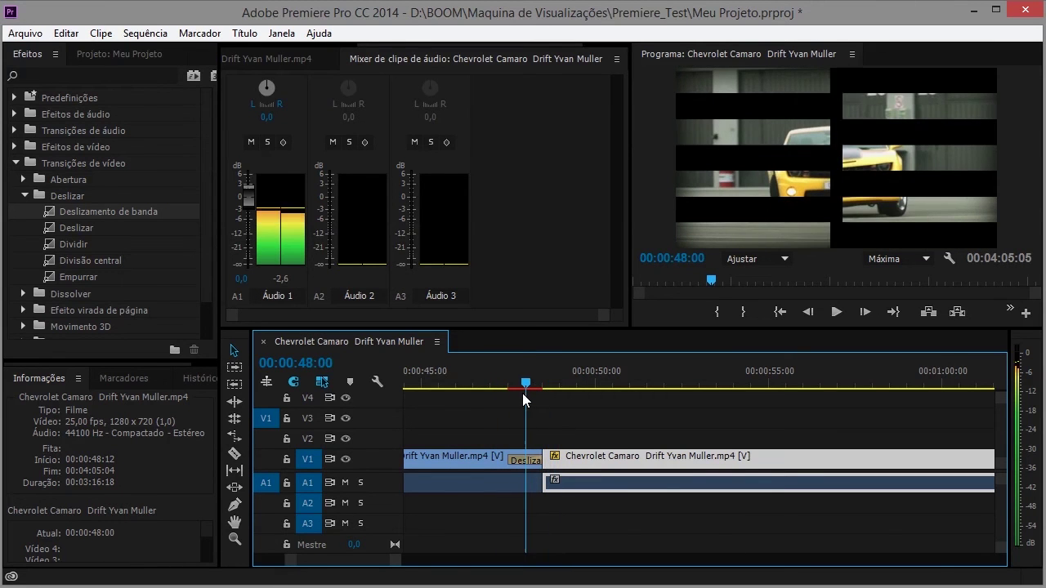
{"action": "key", "text": "Delete"}
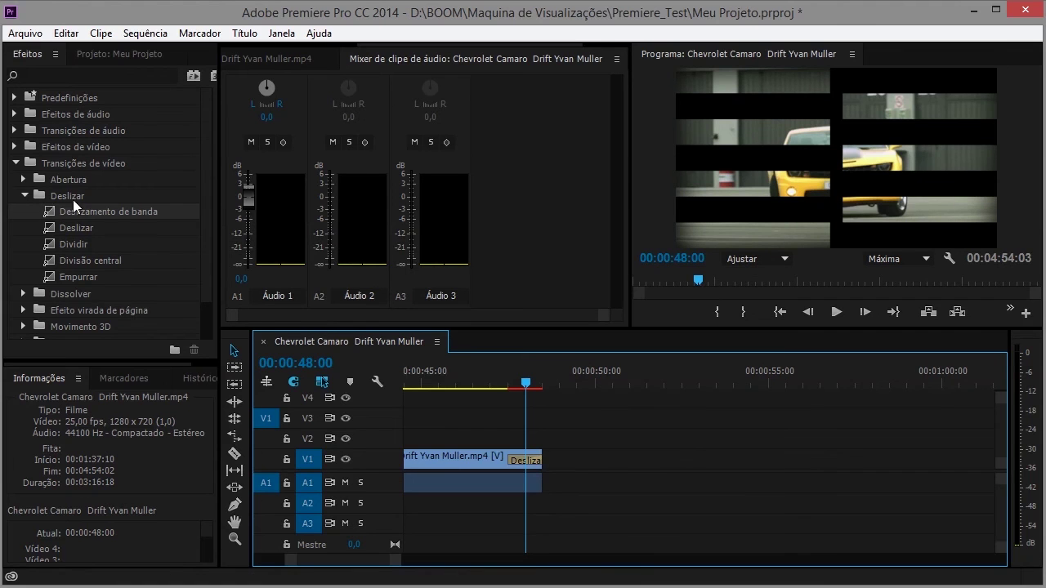
Step: Undo the clip deletion and play back the edit around 00:00:48
{"action": "key", "text": "ctrl+z"}
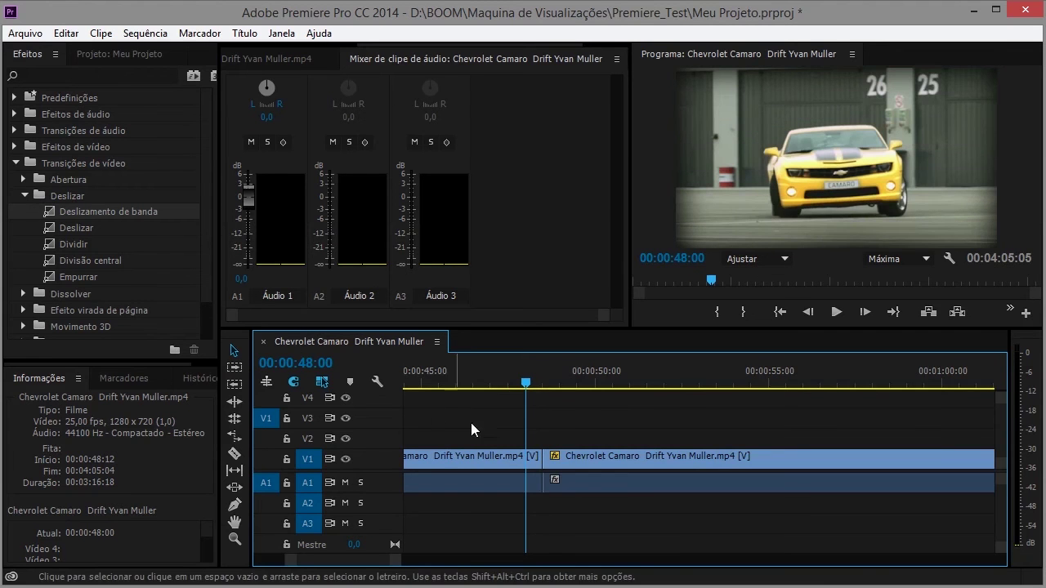
{"action": "key", "text": "space"}
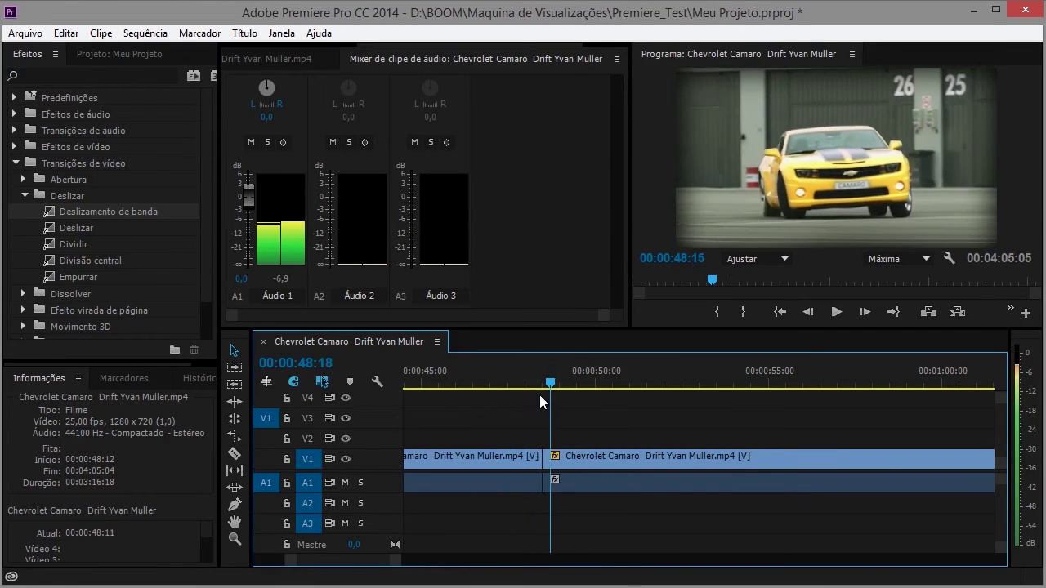
{"action": "key", "text": "space"}
{"action": "left_click", "coordinate": [497, 442]}
{"action": "left_click_drag", "start_coordinate": [527, 383], "coordinate": [526, 384]}
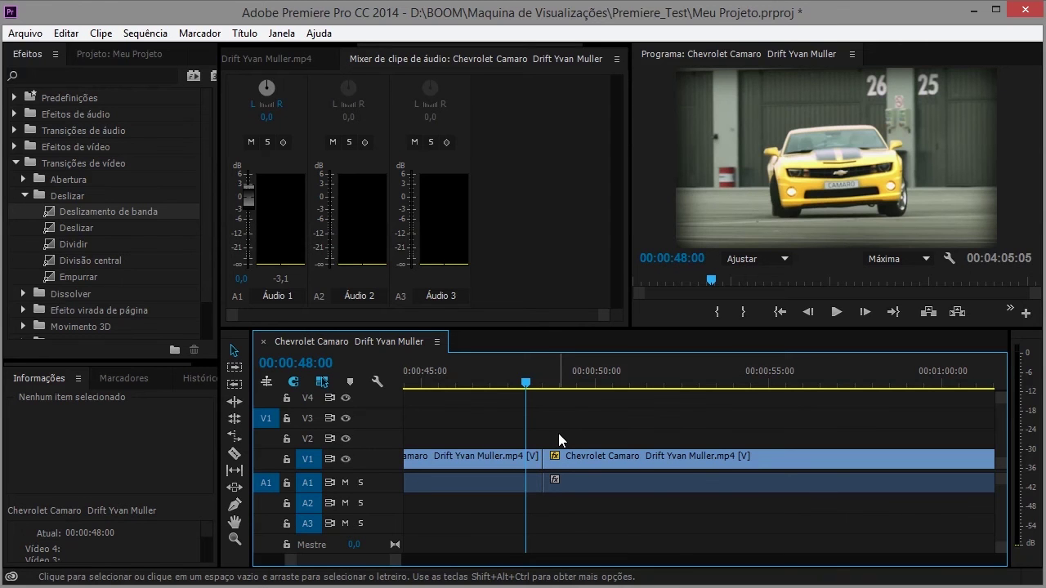
Step: Zoom the timeline in and out, then undo and redo the clip split
{"action": "scroll", "coordinate": [558, 434], "scroll_direction": "down", "scroll_amount": 1}
{"action": "scroll", "coordinate": [555, 432], "scroll_direction": "down", "scroll_amount": 1}
{"action": "scroll", "coordinate": [555, 431], "scroll_direction": "down", "scroll_amount": 1}
{"action": "scroll", "coordinate": [556, 431], "scroll_direction": "down", "scroll_amount": 1}
{"action": "scroll", "coordinate": [585, 438], "scroll_direction": "down", "scroll_amount": 1}
{"action": "scroll", "coordinate": [588, 440], "scroll_direction": "down", "scroll_amount": 1}
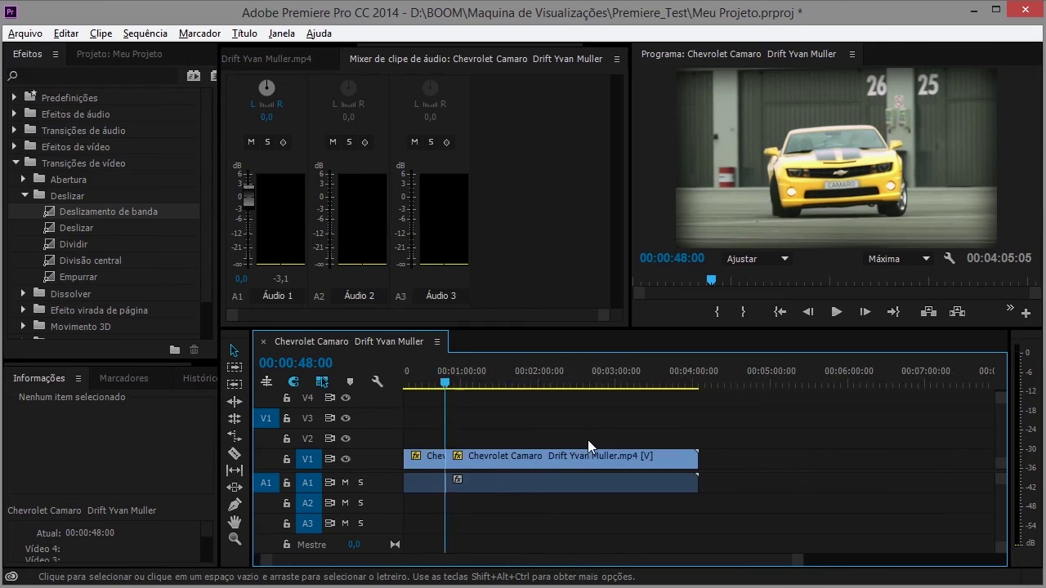
{"action": "scroll", "coordinate": [516, 564], "scroll_direction": "up", "scroll_amount": 1}
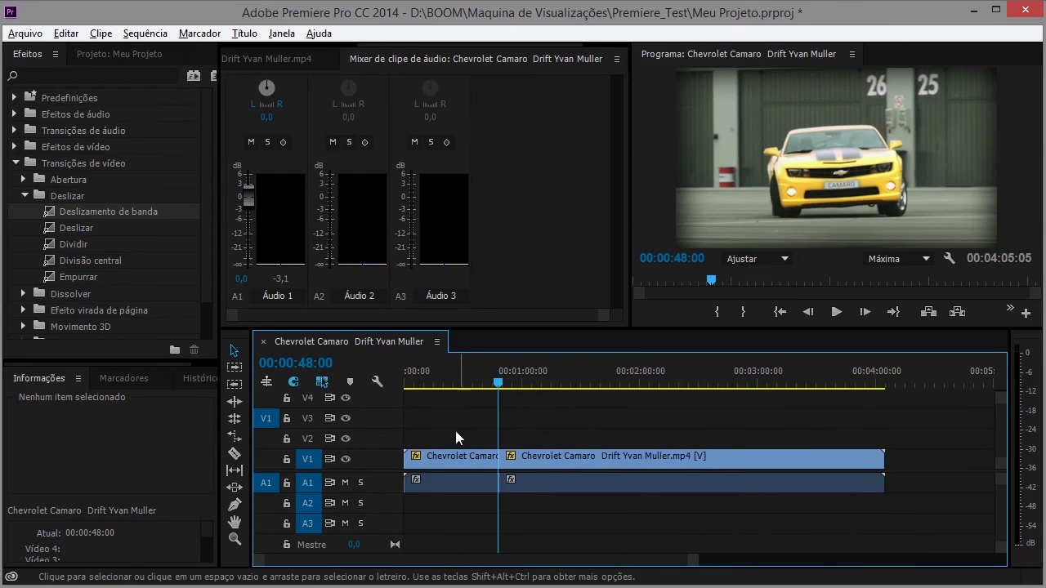
{"action": "scroll", "coordinate": [474, 450], "scroll_direction": "up", "scroll_amount": 1}
{"action": "scroll", "coordinate": [493, 464], "scroll_direction": "down", "scroll_amount": 1}
{"action": "scroll", "coordinate": [512, 459], "scroll_direction": "down", "scroll_amount": 1}
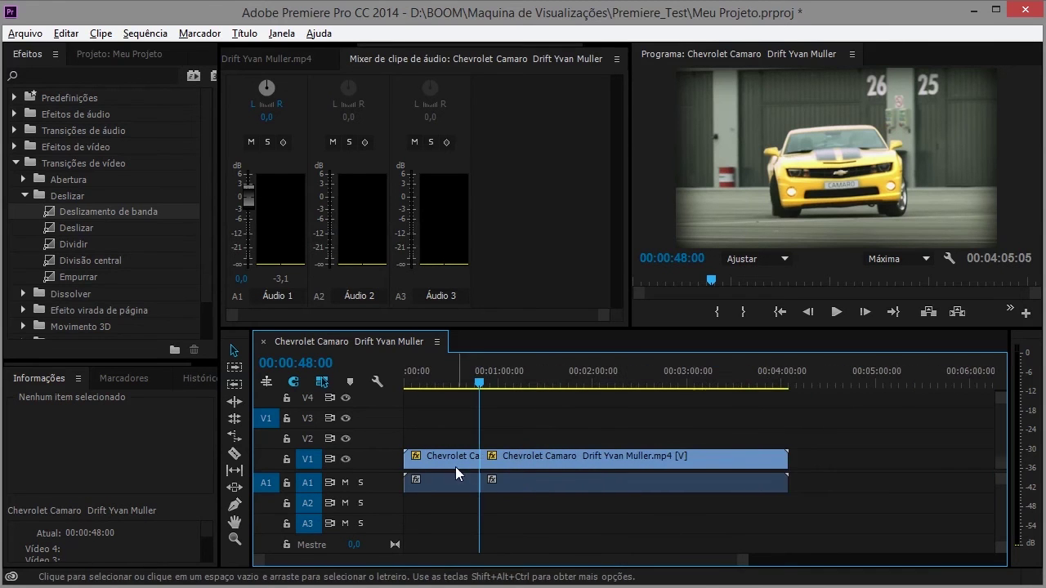
{"action": "scroll", "coordinate": [453, 462], "scroll_direction": "up", "scroll_amount": 1}
{"action": "scroll", "coordinate": [468, 450], "scroll_direction": "up", "scroll_amount": 1}
{"action": "scroll", "coordinate": [470, 449], "scroll_direction": "down", "scroll_amount": 2}
{"action": "scroll", "coordinate": [490, 446], "scroll_direction": "down", "scroll_amount": 1}
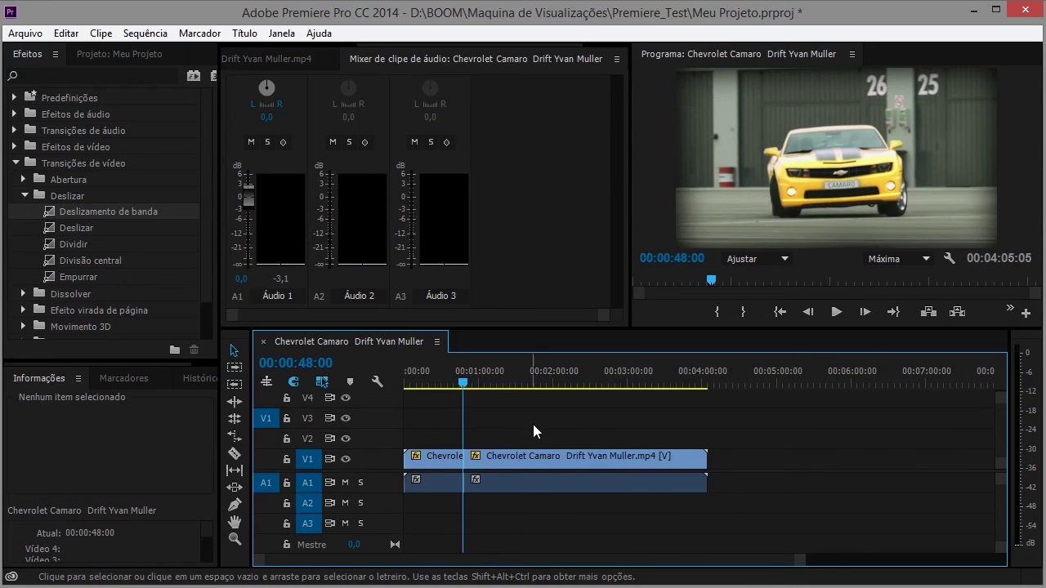
{"action": "key", "text": "ctrl+z"}
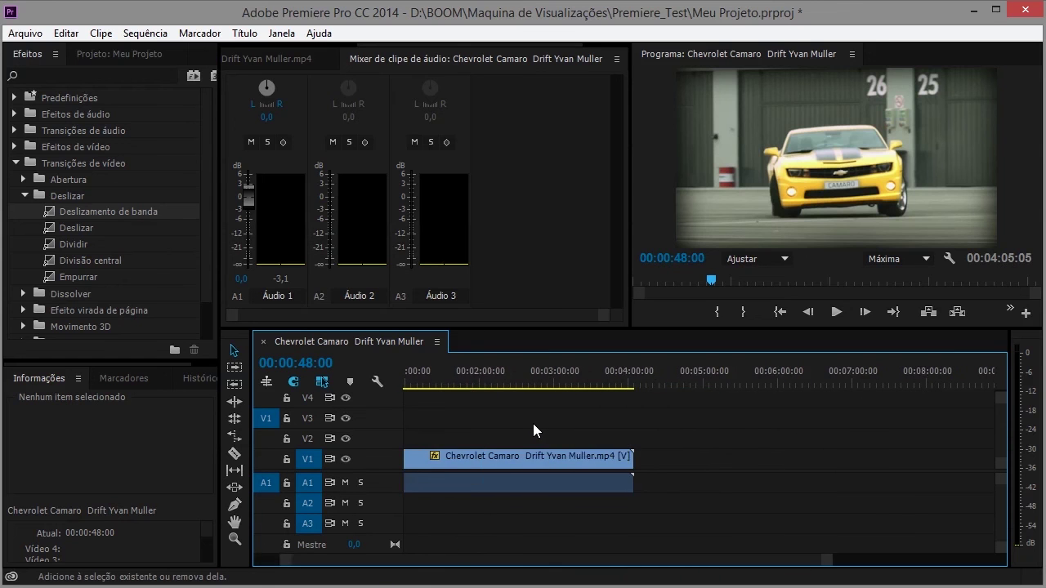
{"action": "key", "text": "ctrl+shift+z"}
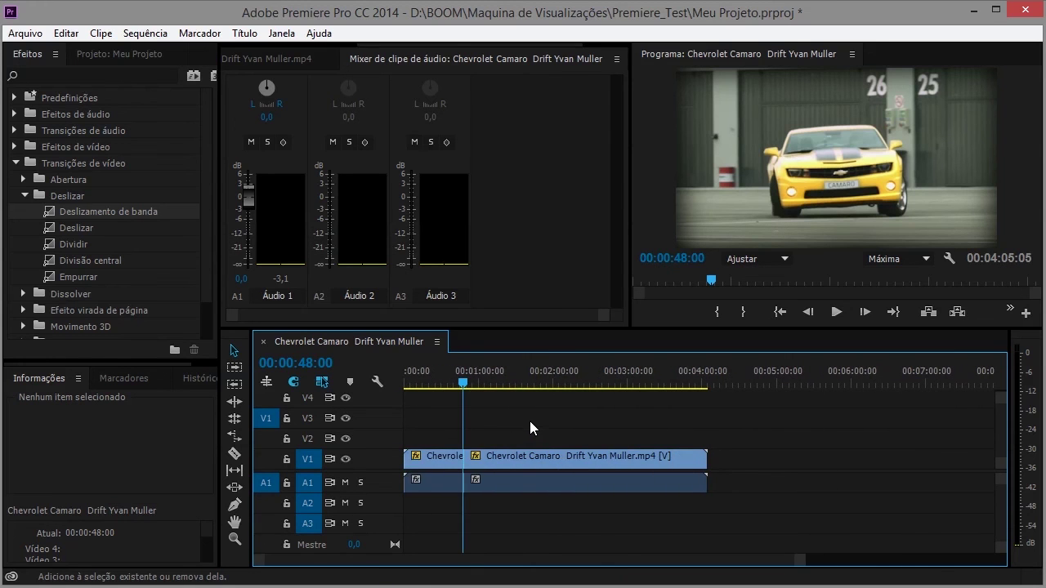
{"action": "scroll", "coordinate": [524, 425], "scroll_direction": "down", "scroll_amount": 5}
{"action": "scroll", "coordinate": [522, 420], "scroll_direction": "up", "scroll_amount": 3}
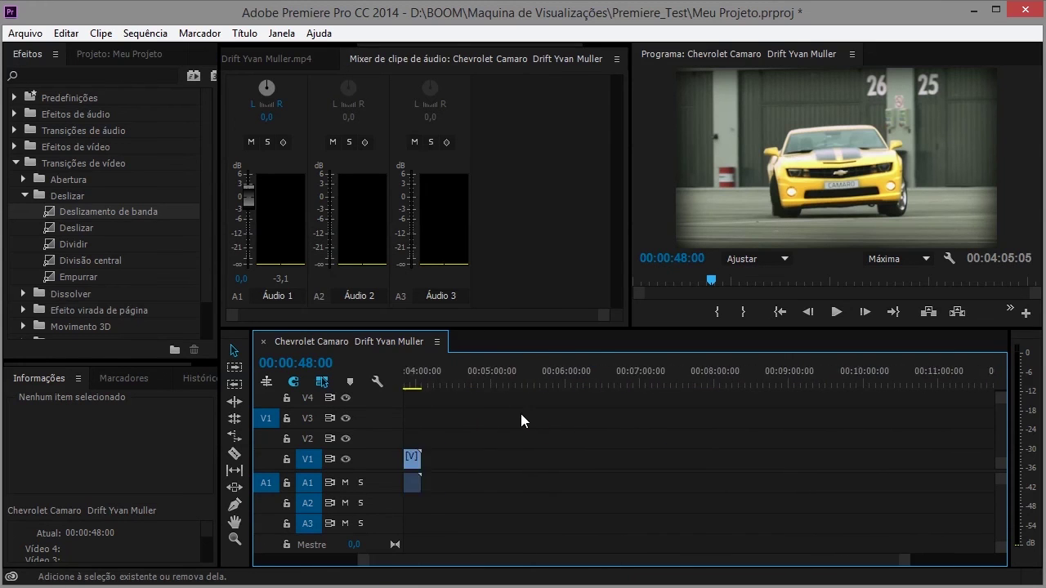
{"action": "scroll", "coordinate": [510, 417], "scroll_direction": "up", "scroll_amount": 3}
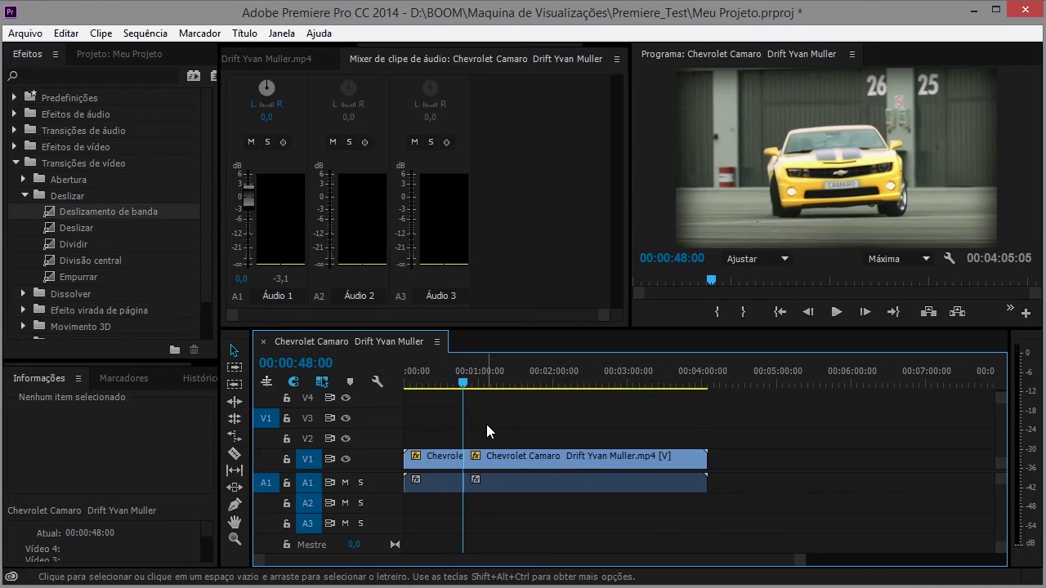
Step: Show the Meu Projeto media bin and drag the second clip piece further right
{"action": "left_click", "coordinate": [100, 58]}
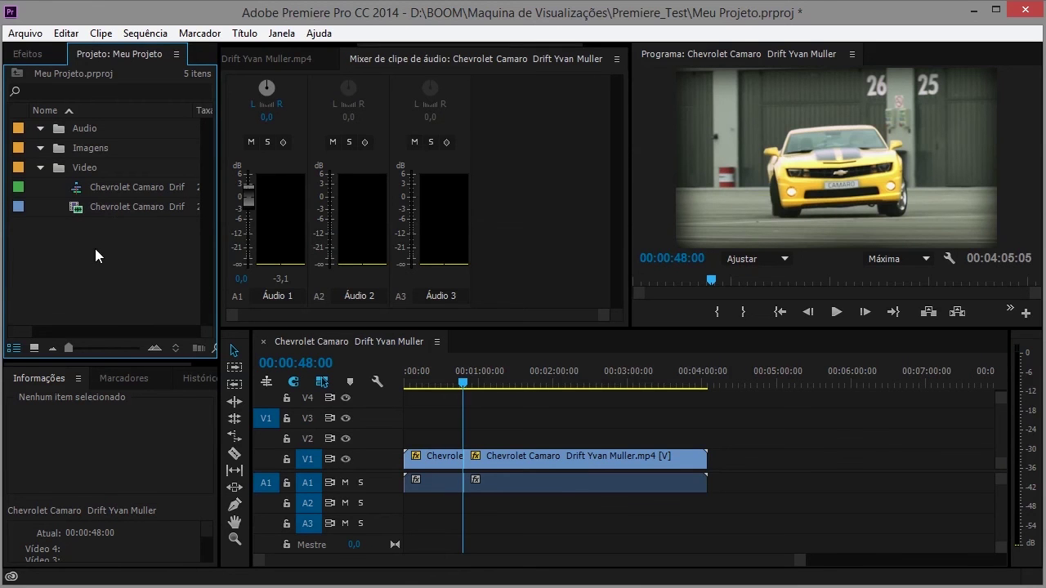
{"action": "left_click_drag", "start_coordinate": [500, 459], "coordinate": [582, 462]}
{"action": "left_click", "coordinate": [504, 429]}
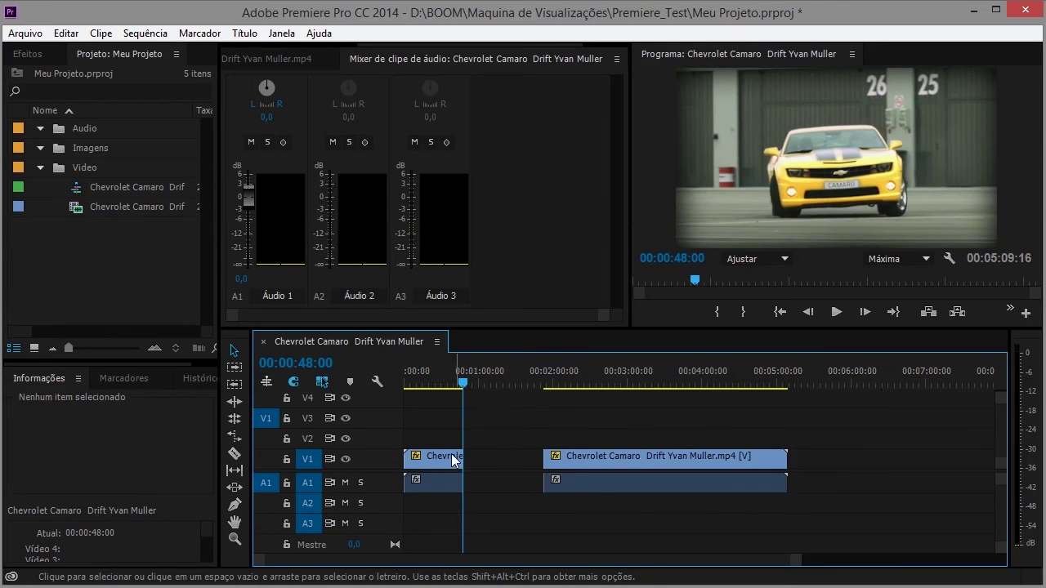
{"action": "left_click", "coordinate": [594, 456]}
{"action": "left_click_drag", "start_coordinate": [608, 459], "coordinate": [789, 458]}
Step: Add a Chevrolet Camaro bin item to the sequence, then marquee-select and delete all clips after the playhead
{"action": "left_click", "coordinate": [95, 226]}
{"action": "mouse_move", "coordinate": [101, 207]}
{"action": "left_mouse_down"}
{"action": "mouse_move", "coordinate": [537, 422]}
{"action": "mouse_move", "coordinate": [475, 461]}
{"action": "left_mouse_up"}
{"action": "left_click_drag", "start_coordinate": [797, 507], "coordinate": [627, 440]}
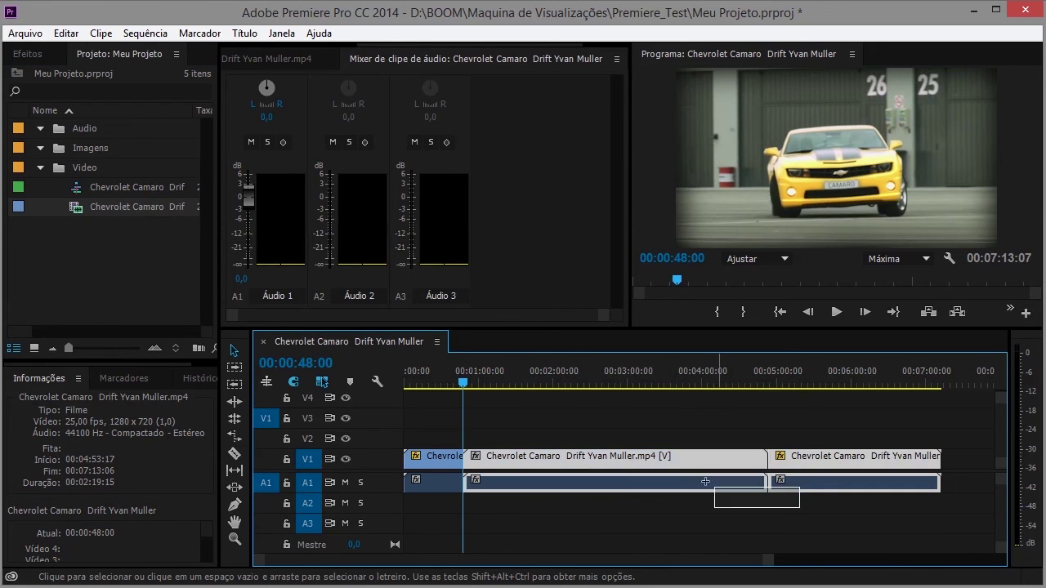
{"action": "key", "text": "Delete"}
Step: Play back the restored clip, then cut it at the 00:00:21:18 playhead
{"action": "left_click_drag", "start_coordinate": [493, 374], "coordinate": [442, 374]}
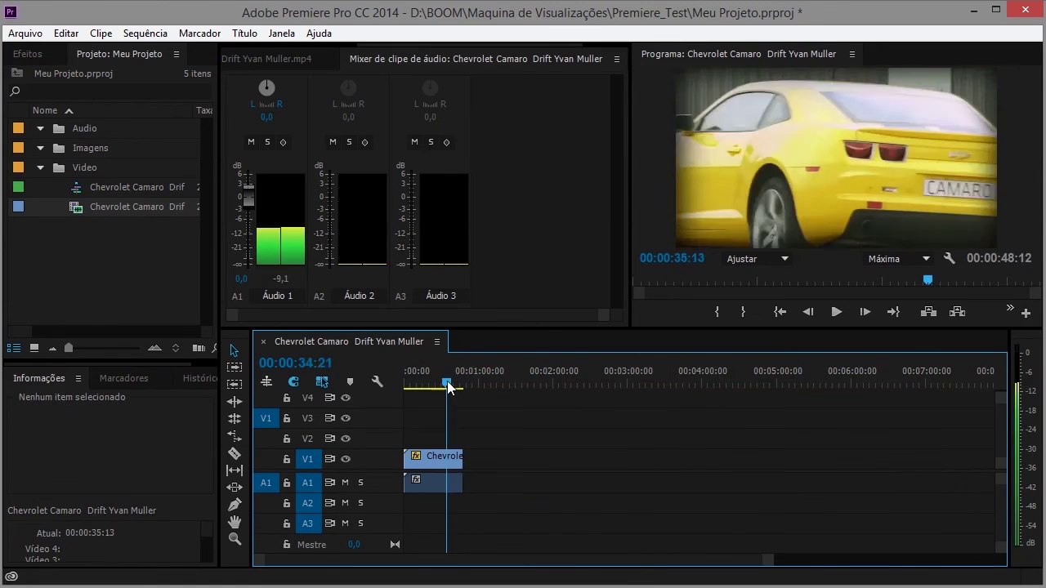
{"action": "left_click", "coordinate": [452, 463]}
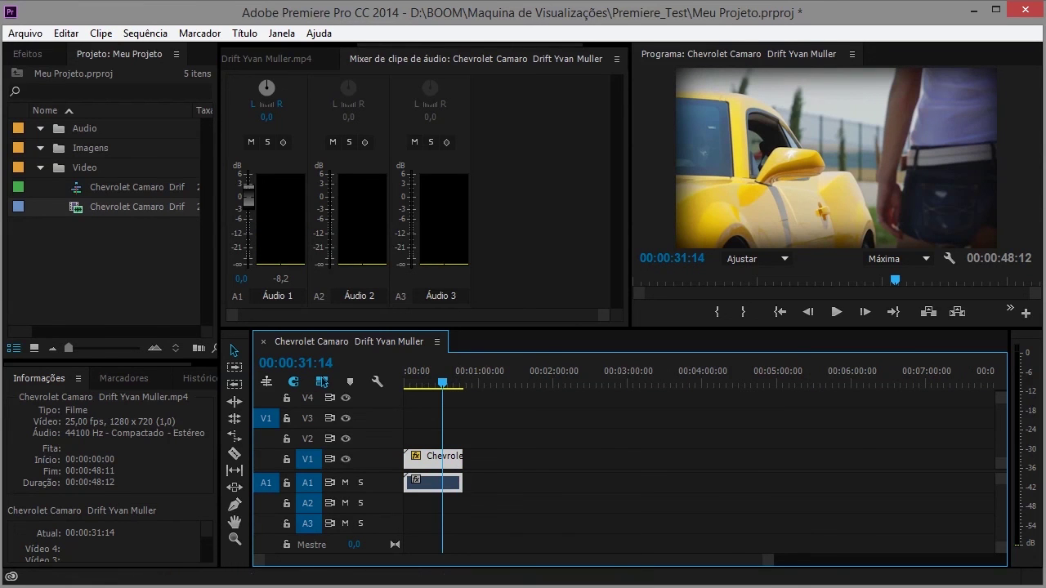
{"action": "left_click", "coordinate": [449, 398]}
{"action": "key", "text": "space"}
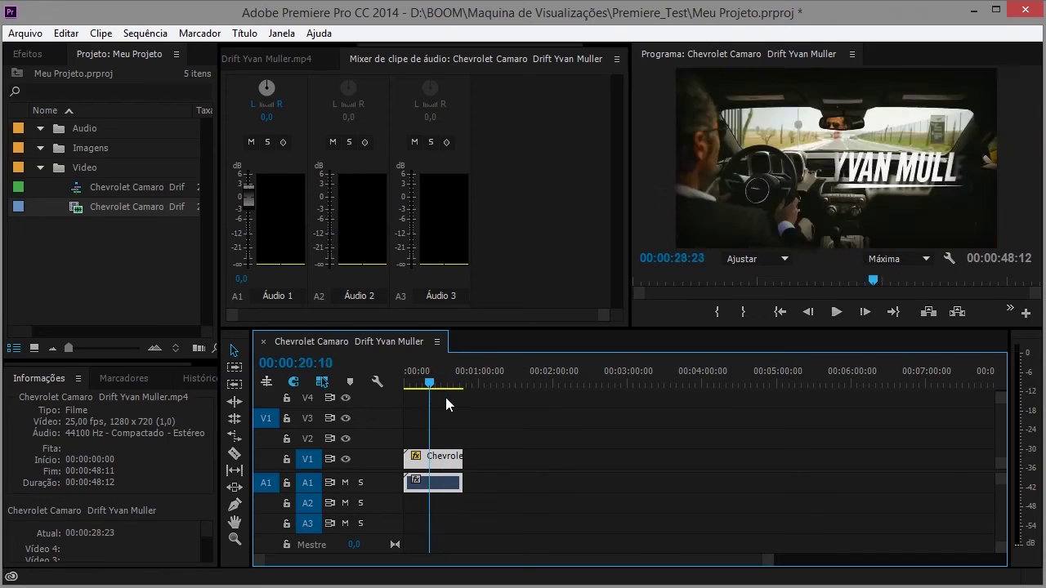
{"action": "left_click_drag", "start_coordinate": [445, 384], "coordinate": [427, 384]}
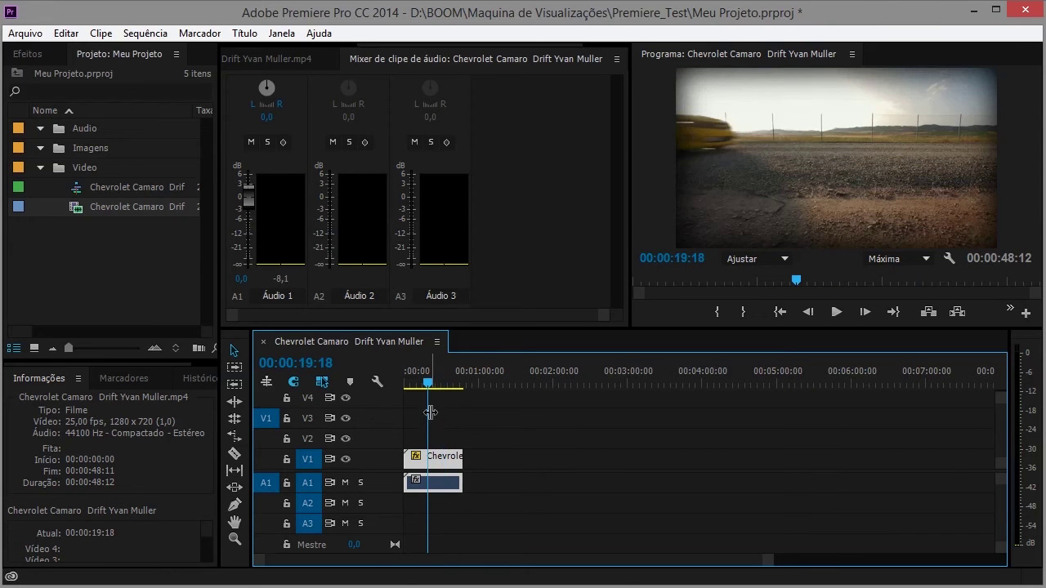
{"action": "mouse_move", "coordinate": [426, 384]}
{"action": "left_mouse_down"}
{"action": "mouse_move", "coordinate": [445, 384]}
{"action": "mouse_move", "coordinate": [501, 427]}
{"action": "left_mouse_up"}
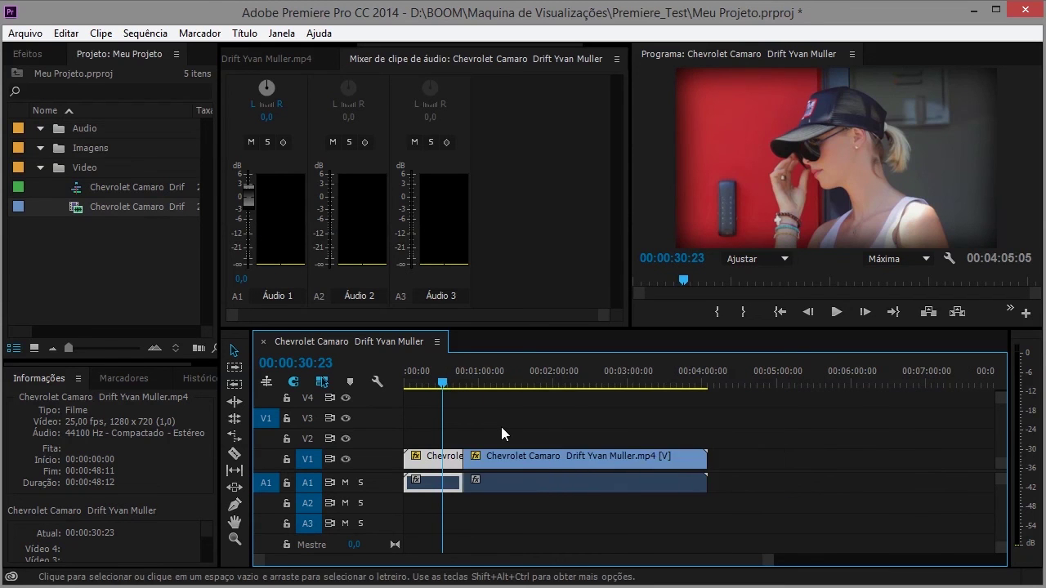
{"action": "mouse_move", "coordinate": [436, 386]}
{"action": "left_mouse_down"}
{"action": "mouse_move", "coordinate": [464, 390]}
{"action": "mouse_move", "coordinate": [431, 396]}
{"action": "left_mouse_up"}
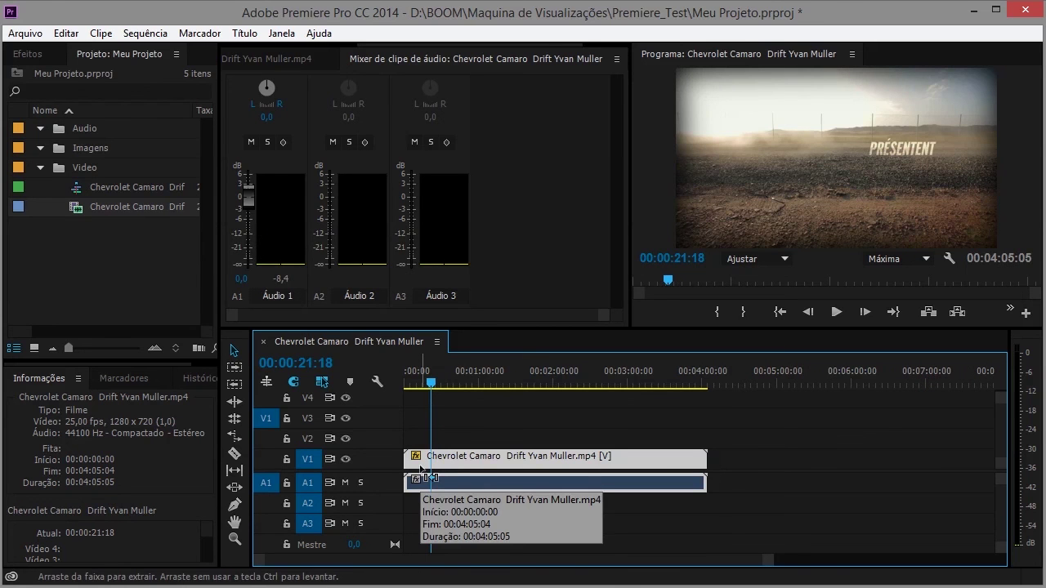
{"action": "key", "text": "ctrl+k"}
Step: Delete the piece after the 00:00:21:18 cut, zoom in on the remainder, and return to 00:00:00:00
{"action": "left_click", "coordinate": [463, 460]}
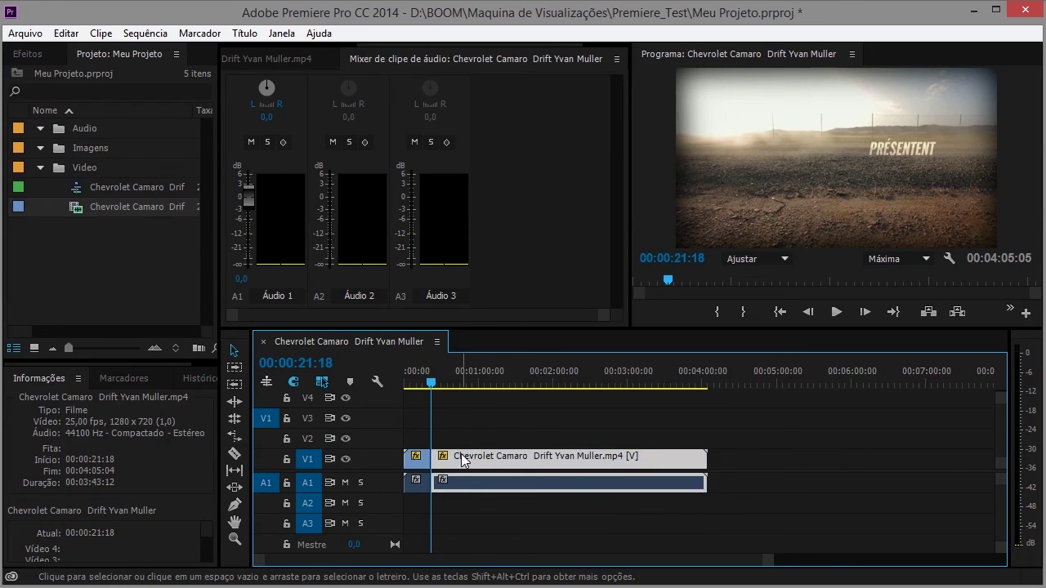
{"action": "key", "text": "Delete"}
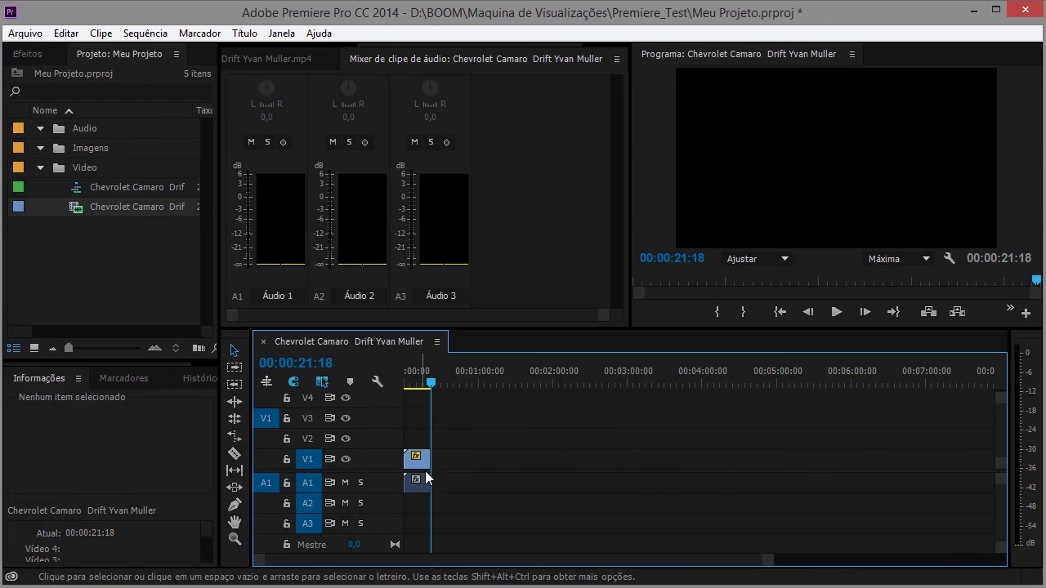
{"action": "key", "text": "equal"}
{"action": "key", "text": "equal"}
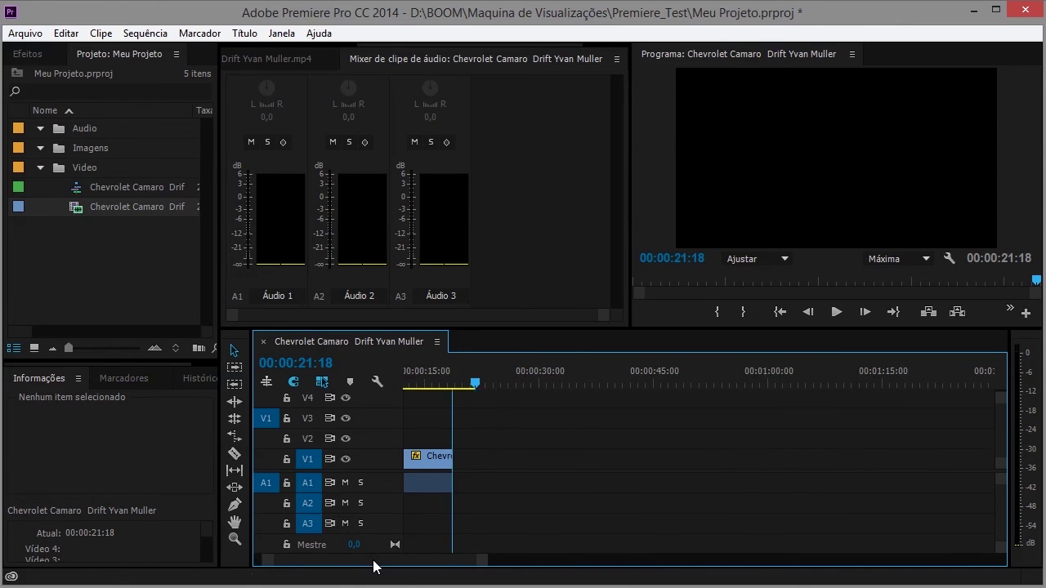
{"action": "left_click_drag", "start_coordinate": [564, 380], "coordinate": [409, 401]}
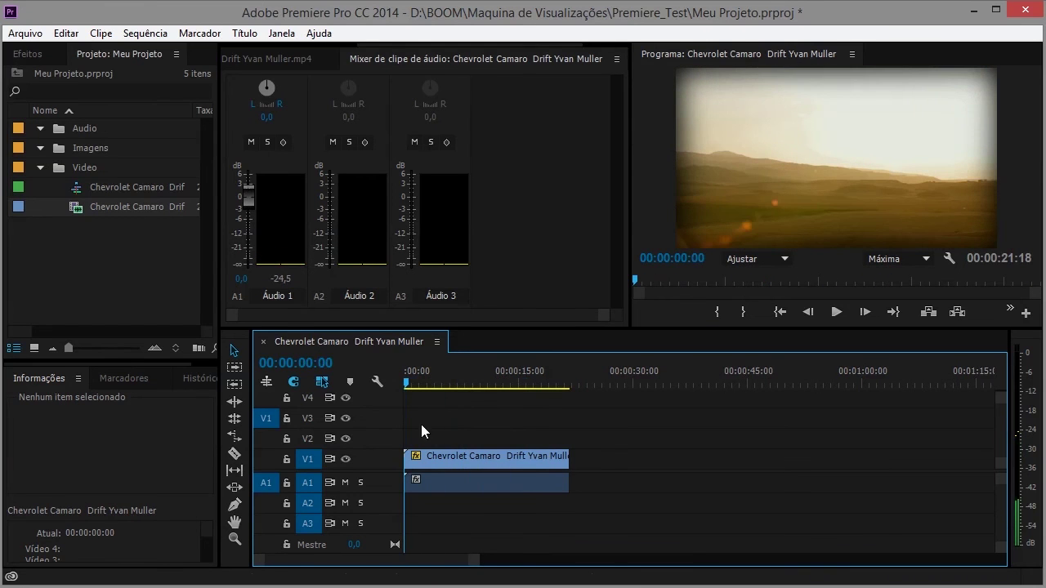
{"action": "left_click", "coordinate": [437, 460]}
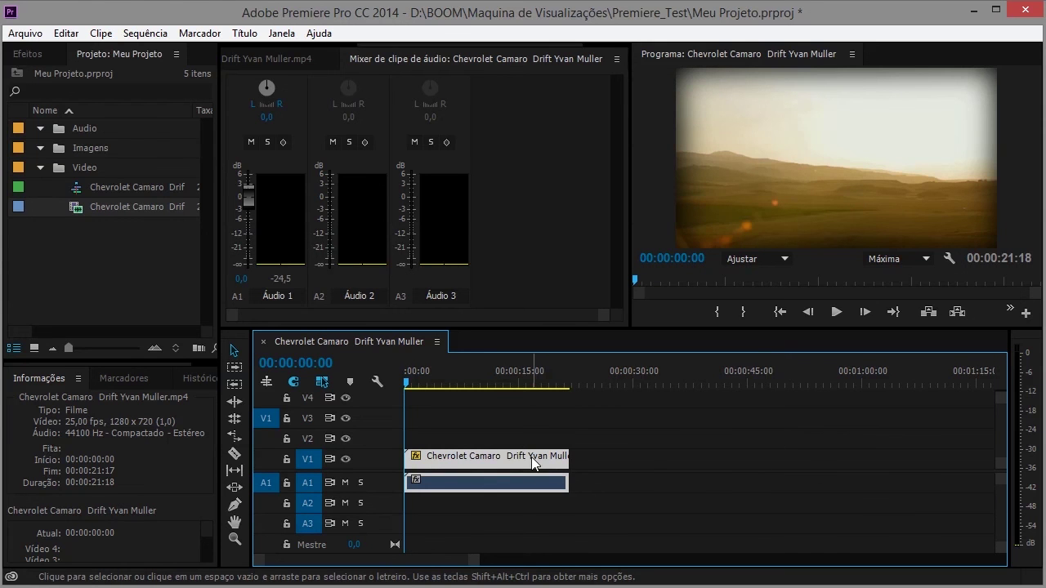
{"action": "left_click", "coordinate": [26, 36]}
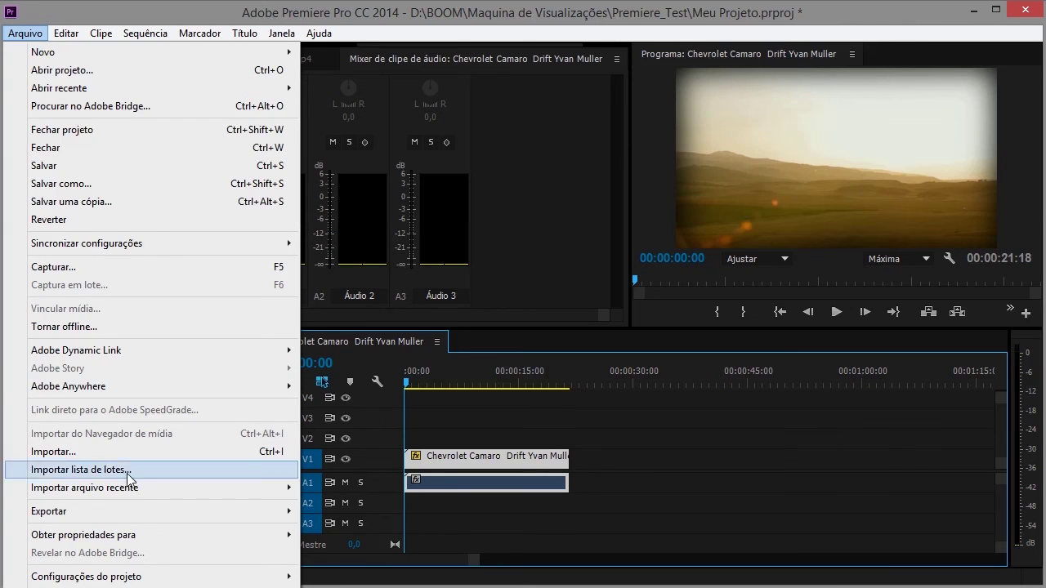
{"action": "mouse_move", "coordinate": [106, 520]}
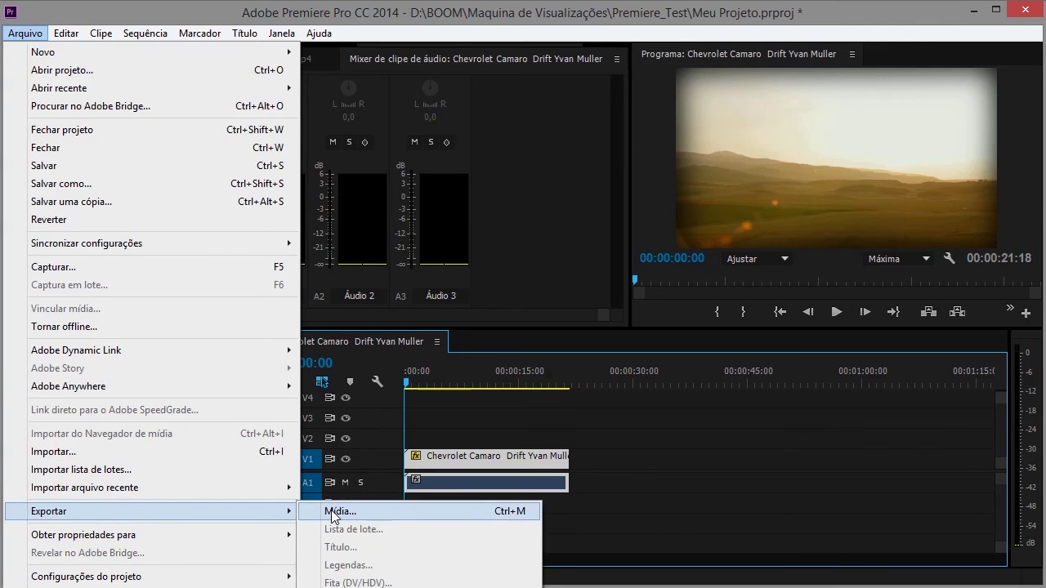
{"action": "left_click", "coordinate": [333, 512]}
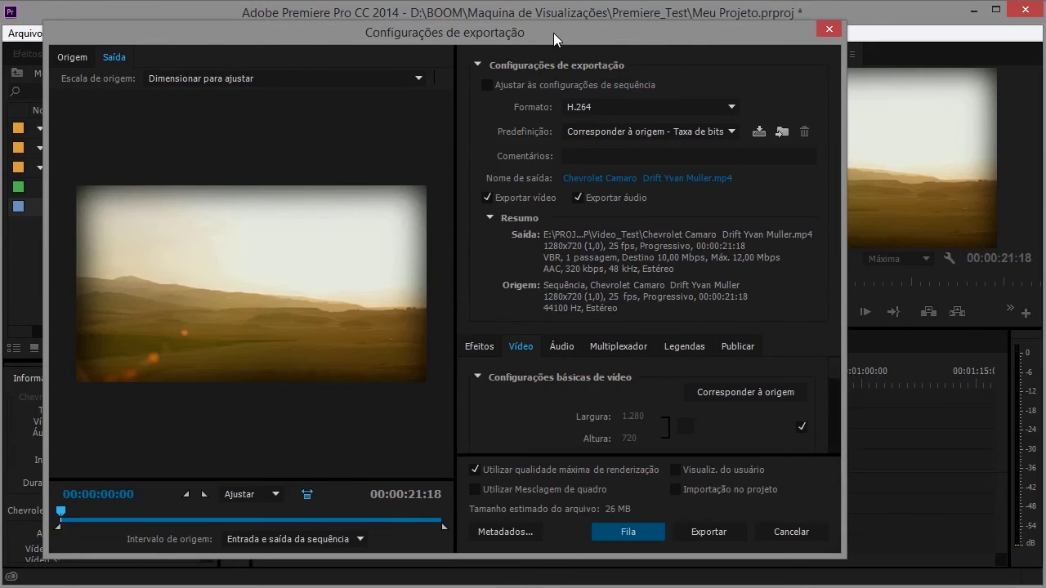
{"action": "left_click_drag", "start_coordinate": [553, 32], "coordinate": [627, 23]}
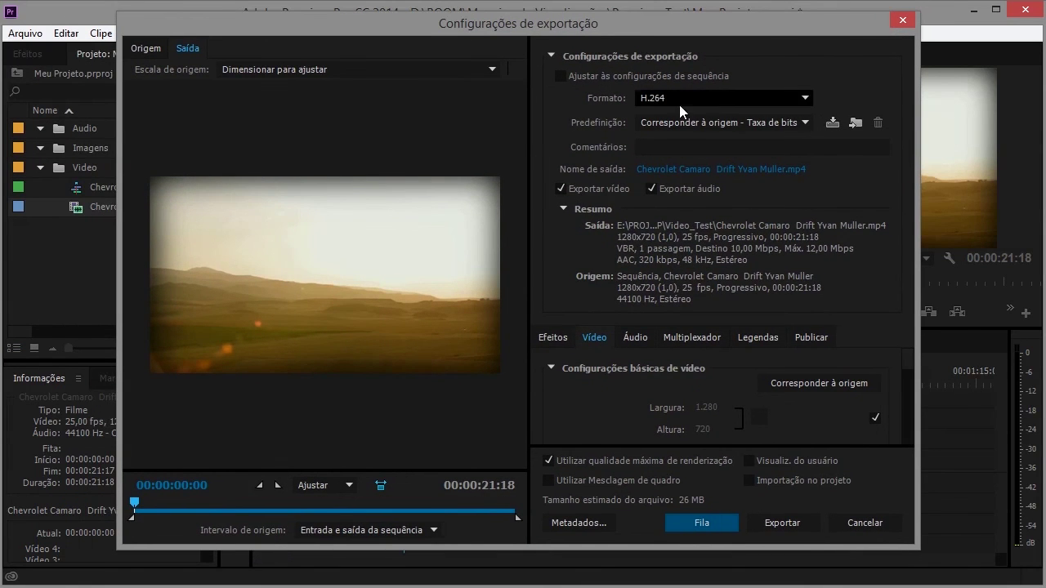
{"action": "left_click", "coordinate": [710, 105]}
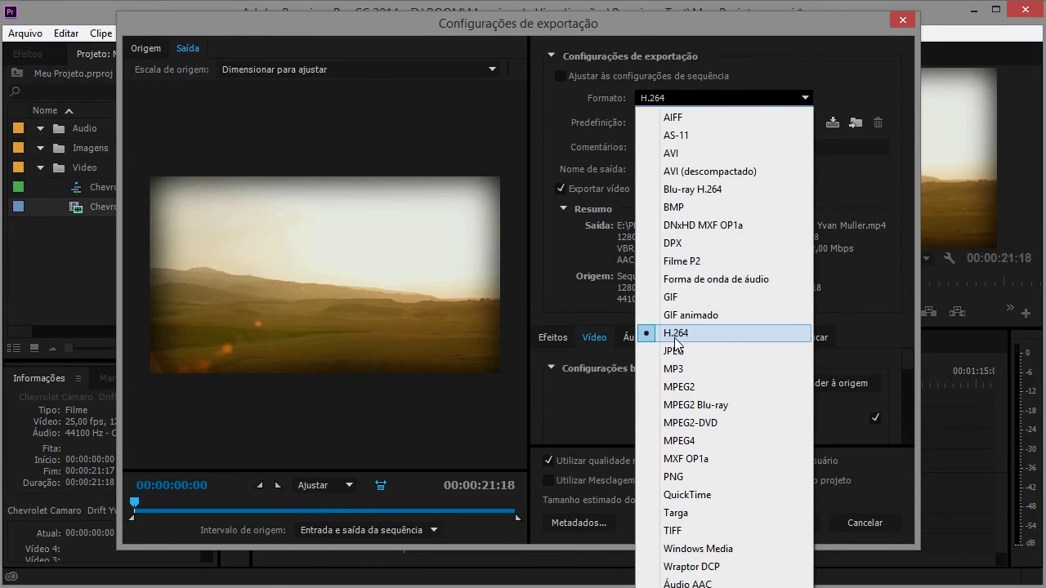
{"action": "left_click", "coordinate": [665, 28]}
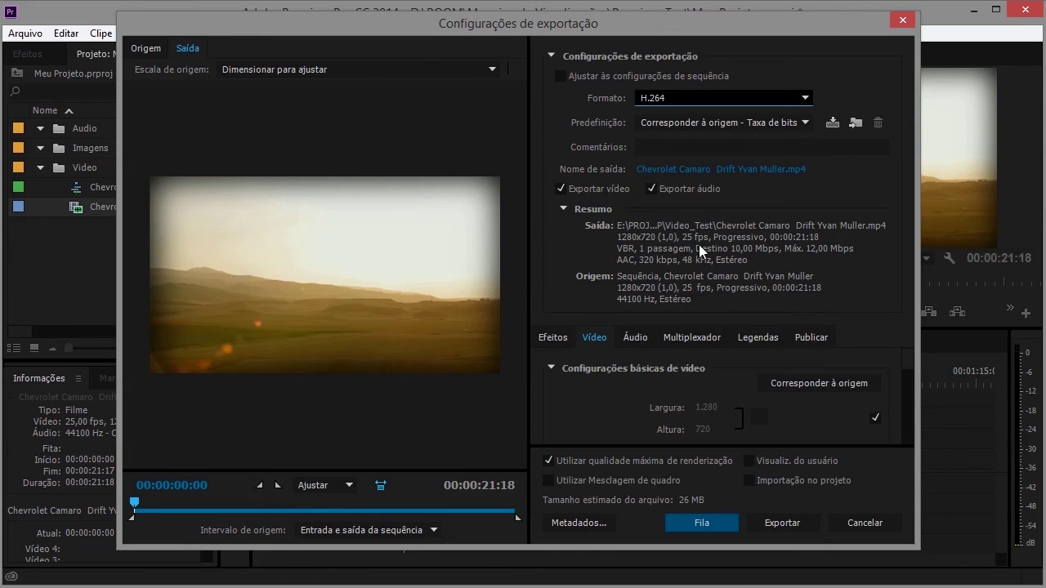
{"action": "left_click", "coordinate": [682, 99]}
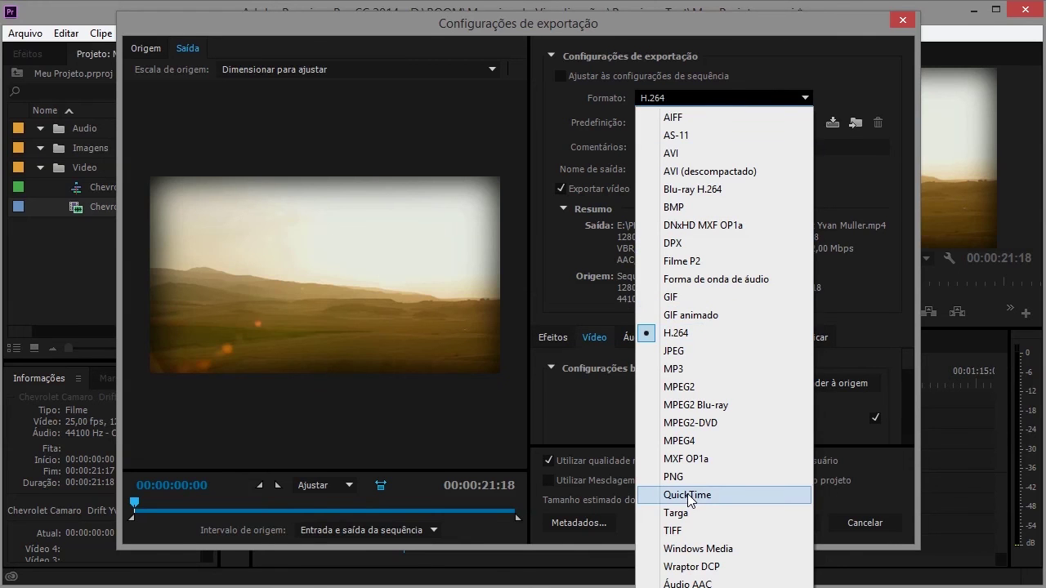
{"action": "left_click", "coordinate": [667, 335]}
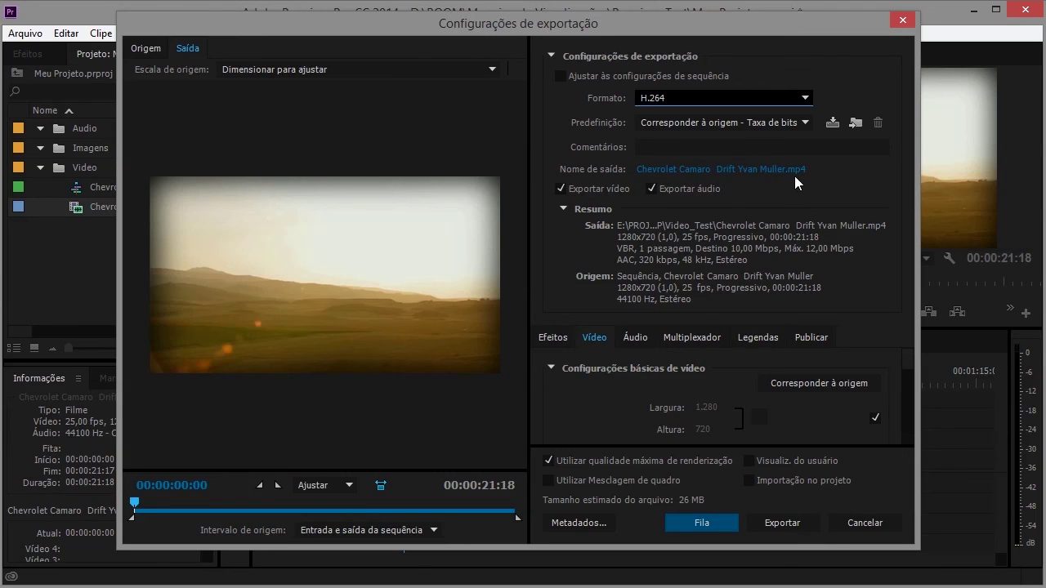
Step: On the Vídeo tab, set target bitrate to 15 Mbps and maximum bitrate to 25 Mbps
{"action": "left_click", "coordinate": [596, 345]}
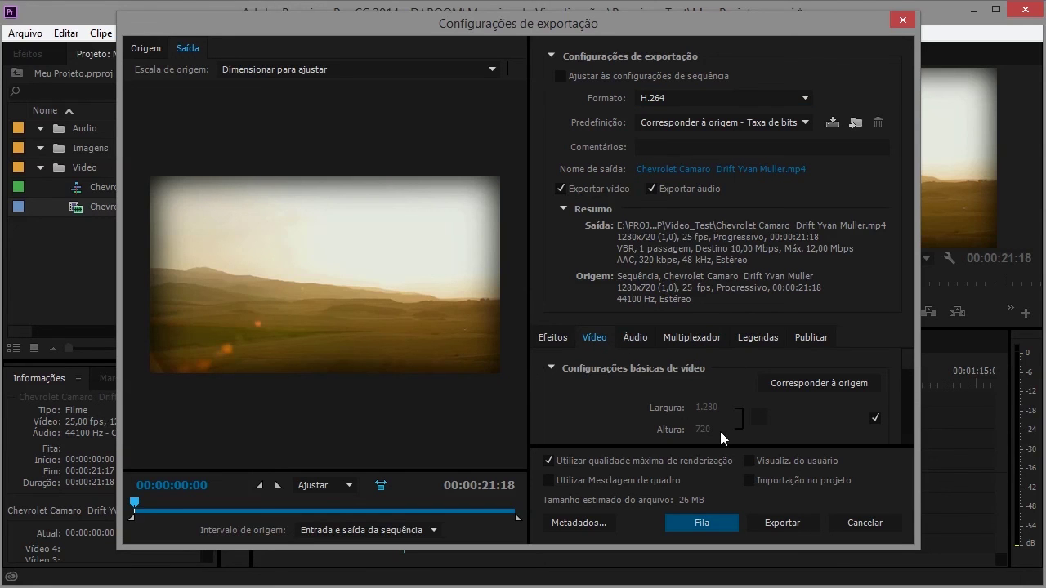
{"action": "mouse_move", "coordinate": [914, 363]}
{"action": "left_mouse_down"}
{"action": "mouse_move", "coordinate": [913, 427]}
{"action": "mouse_move", "coordinate": [902, 441]}
{"action": "left_mouse_up"}
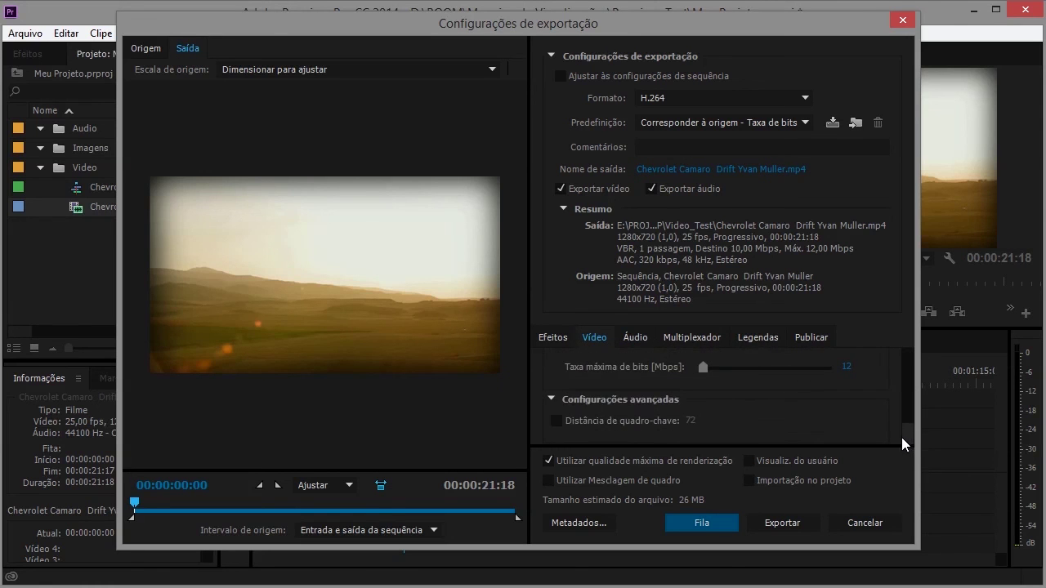
{"action": "left_click_drag", "start_coordinate": [900, 448], "coordinate": [905, 445]}
{"action": "scroll", "coordinate": [914, 427], "scroll_direction": "up", "scroll_amount": 2}
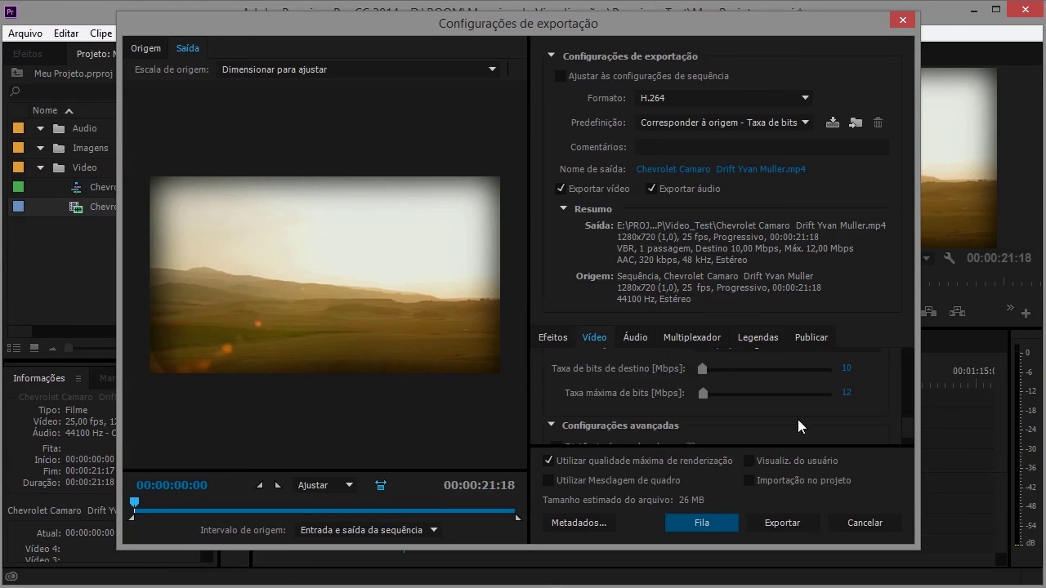
{"action": "left_click", "coordinate": [846, 369]}
{"action": "type", "text": "15"}
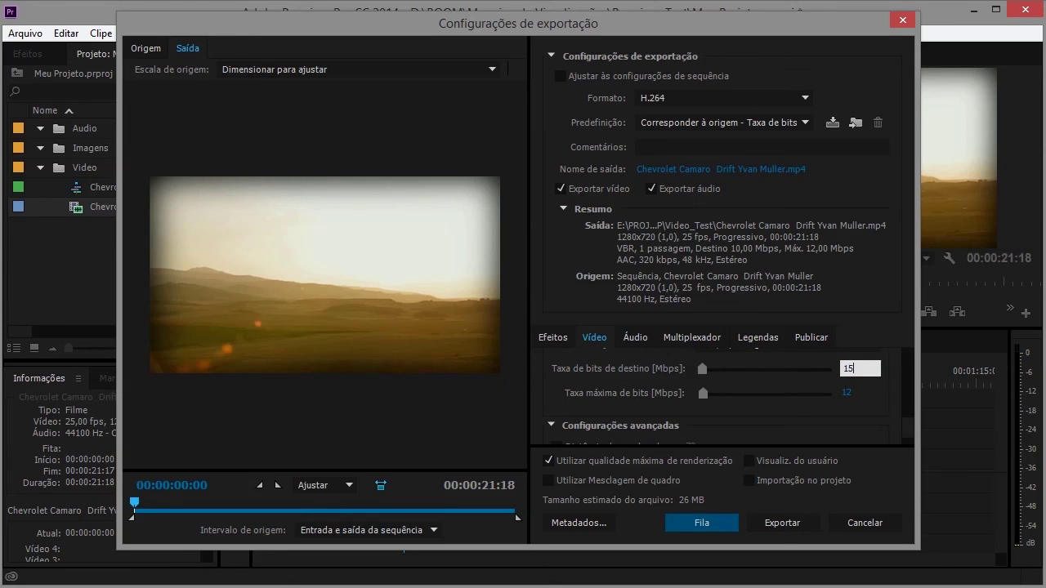
{"action": "left_click", "coordinate": [850, 392]}
{"action": "type", "text": "25"}
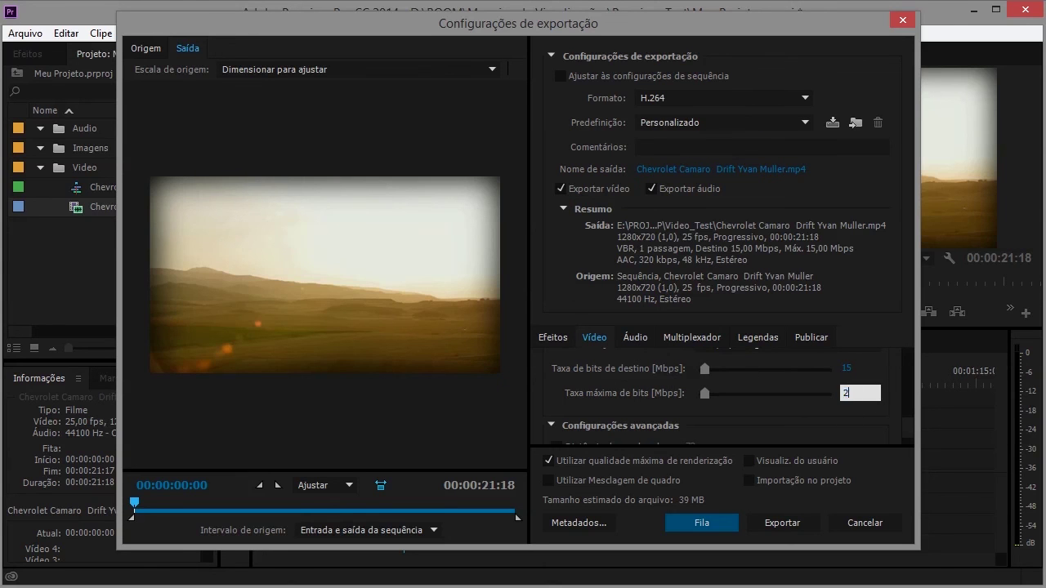
{"action": "key", "text": "Return"}
Step: Enable maximum render quality and switch bitrate encoding to VBR, 2 passagens
{"action": "scroll", "coordinate": [909, 426], "scroll_direction": "down", "scroll_amount": 1}
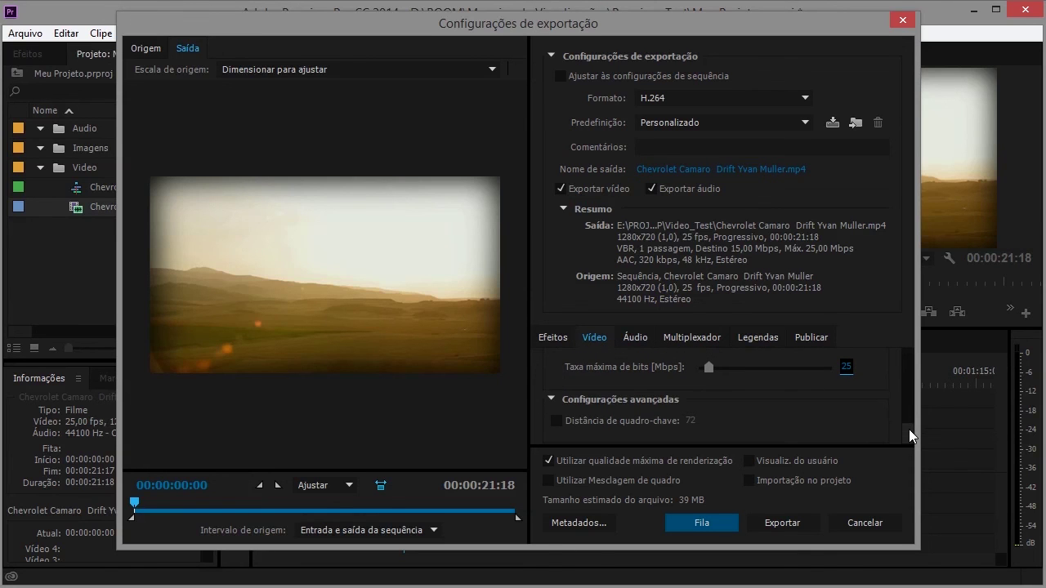
{"action": "left_click", "coordinate": [548, 460]}
{"action": "scroll", "coordinate": [912, 431], "scroll_direction": "up", "scroll_amount": 4}
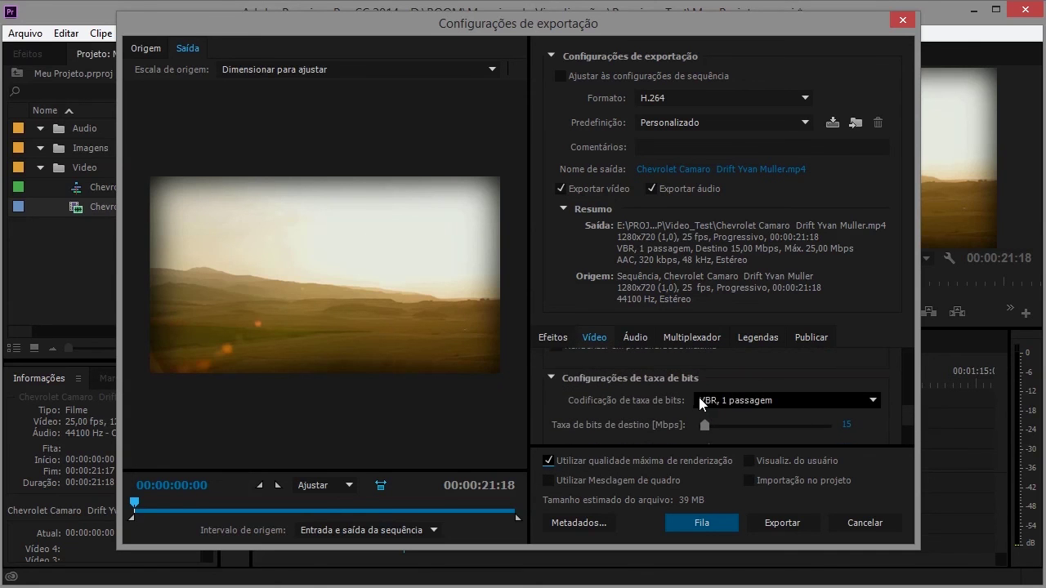
{"action": "left_click", "coordinate": [730, 398]}
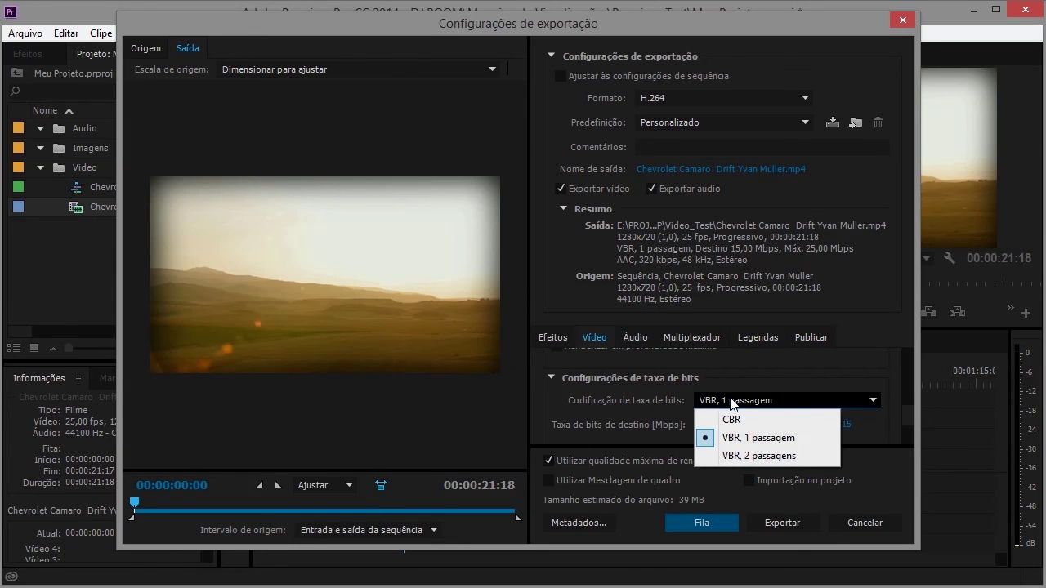
{"action": "left_click", "coordinate": [733, 456]}
{"action": "scroll", "coordinate": [906, 418], "scroll_direction": "up", "scroll_amount": 1}
{"action": "left_click_drag", "start_coordinate": [909, 417], "coordinate": [909, 398]}
{"action": "scroll", "coordinate": [910, 398], "scroll_direction": "up", "scroll_amount": 4}
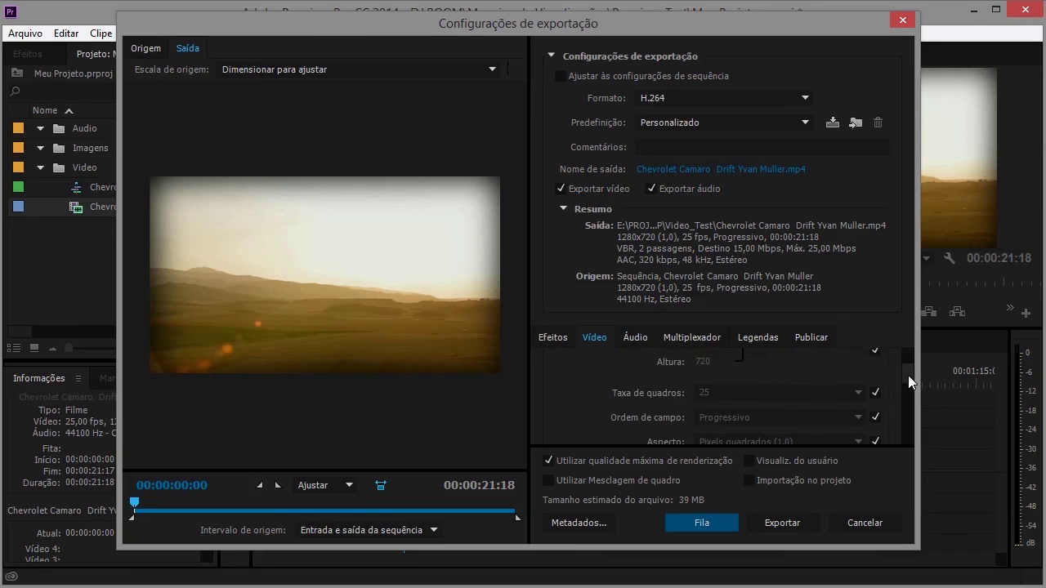
{"action": "left_click_drag", "start_coordinate": [908, 375], "coordinate": [907, 359]}
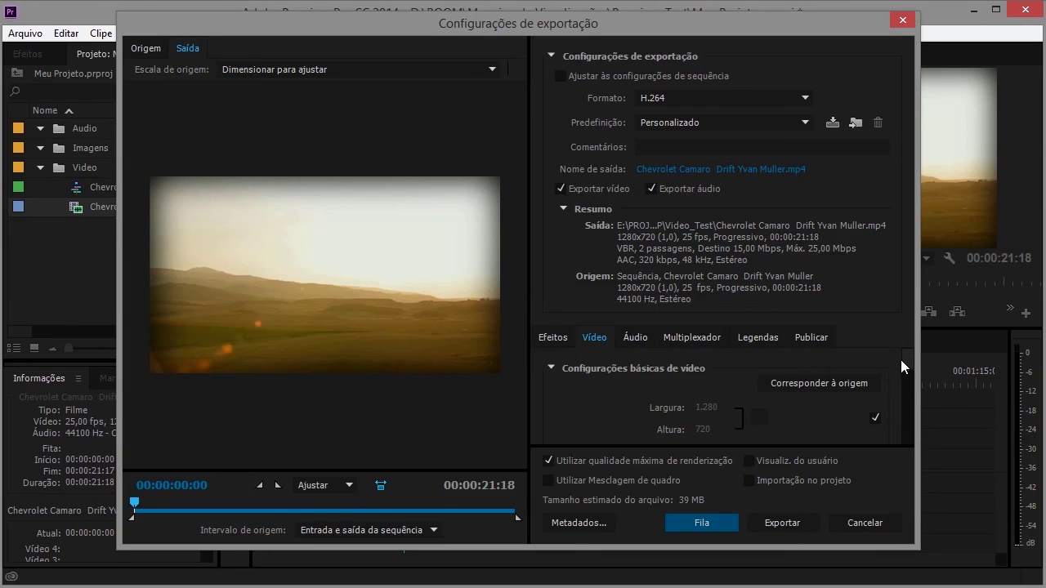
{"action": "left_click_drag", "start_coordinate": [903, 360], "coordinate": [909, 359]}
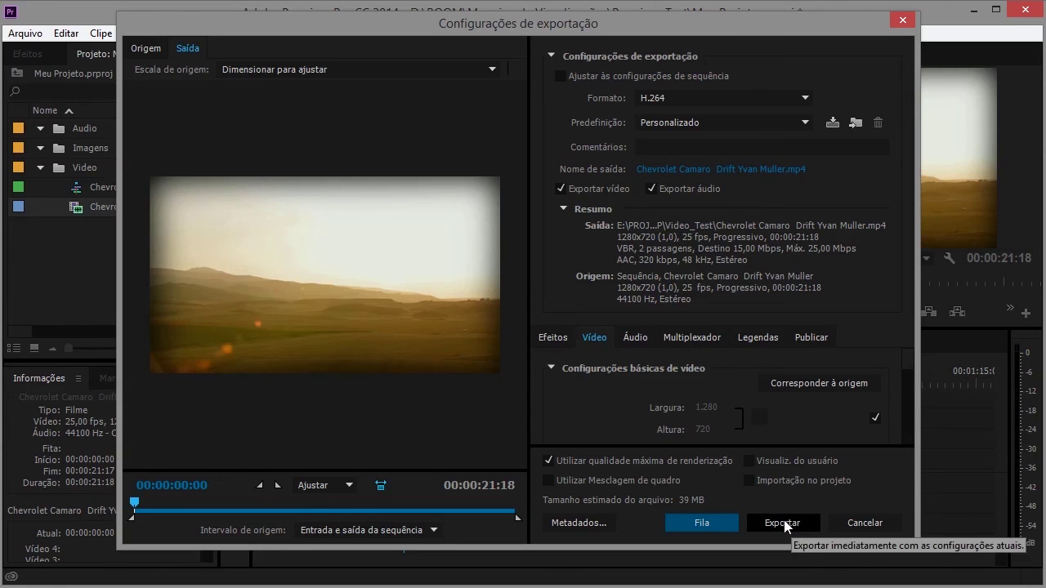
Step: Dismiss the save-location window unchanged and cancel Configurações de exportação without exporting
{"action": "left_click", "coordinate": [762, 172]}
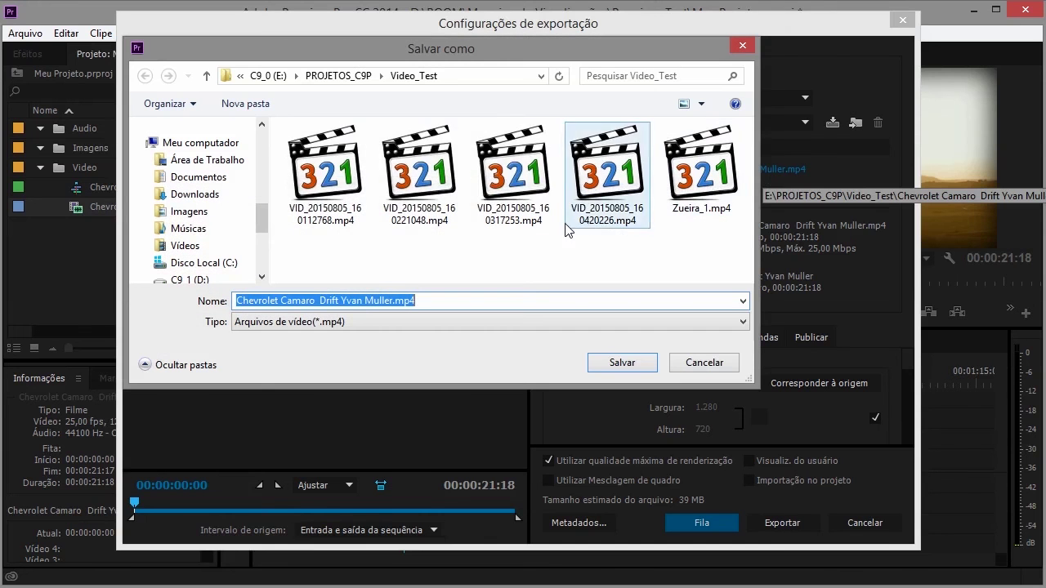
{"action": "left_click", "coordinate": [743, 51]}
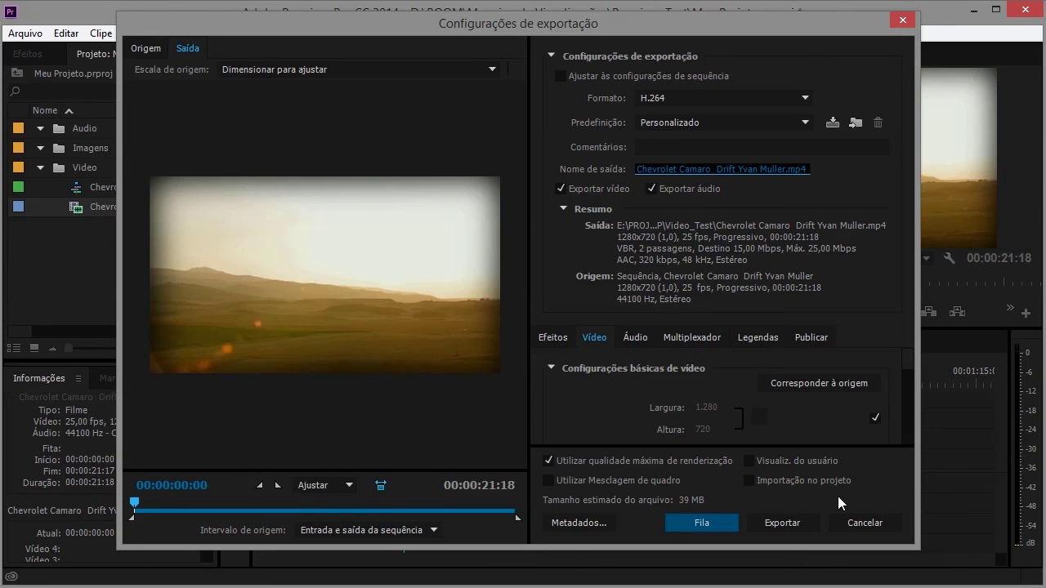
{"action": "left_click", "coordinate": [863, 524]}
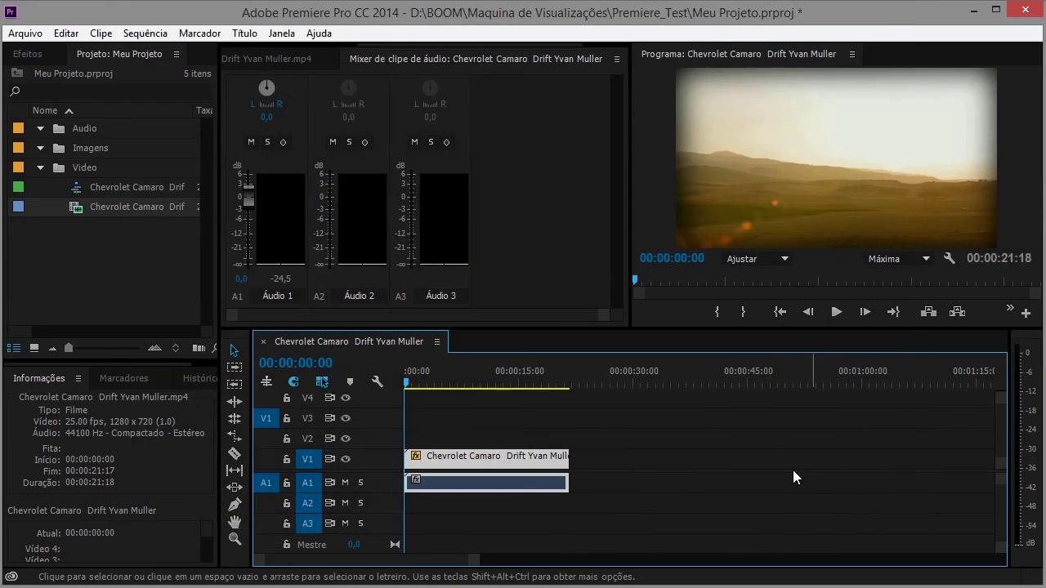
Step: Select the drift clip with its linked audio on V1 and open Arquivo > Exportar
{"action": "left_click", "coordinate": [99, 246]}
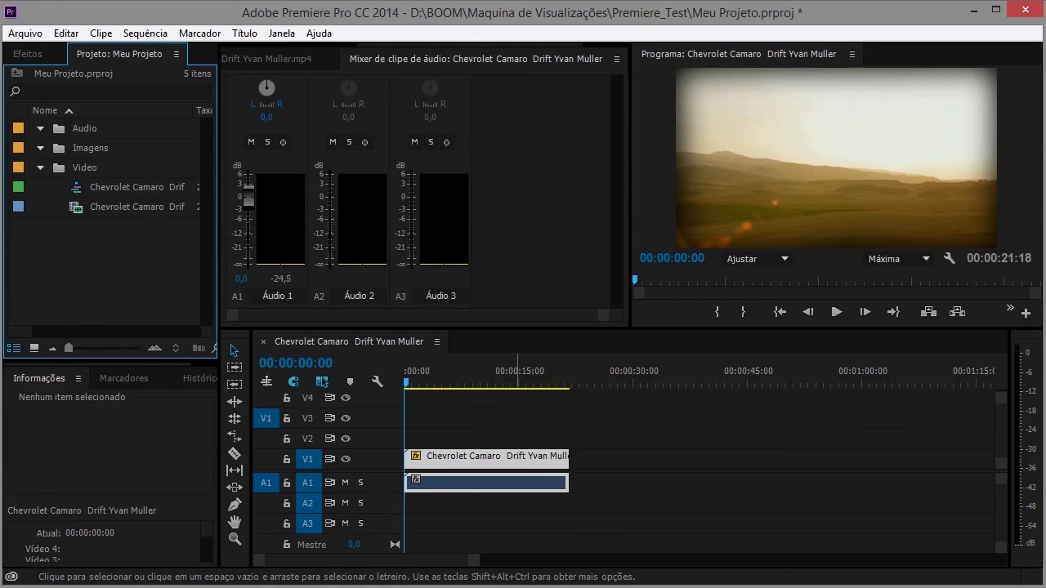
{"action": "left_click", "coordinate": [438, 546]}
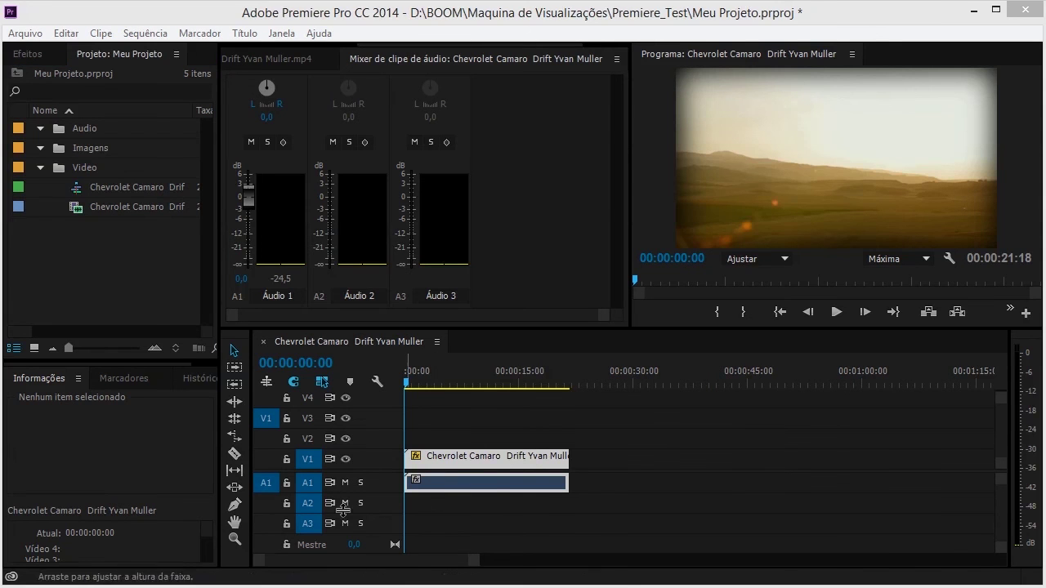
{"action": "left_click", "coordinate": [552, 457]}
{"action": "left_click", "coordinate": [508, 460]}
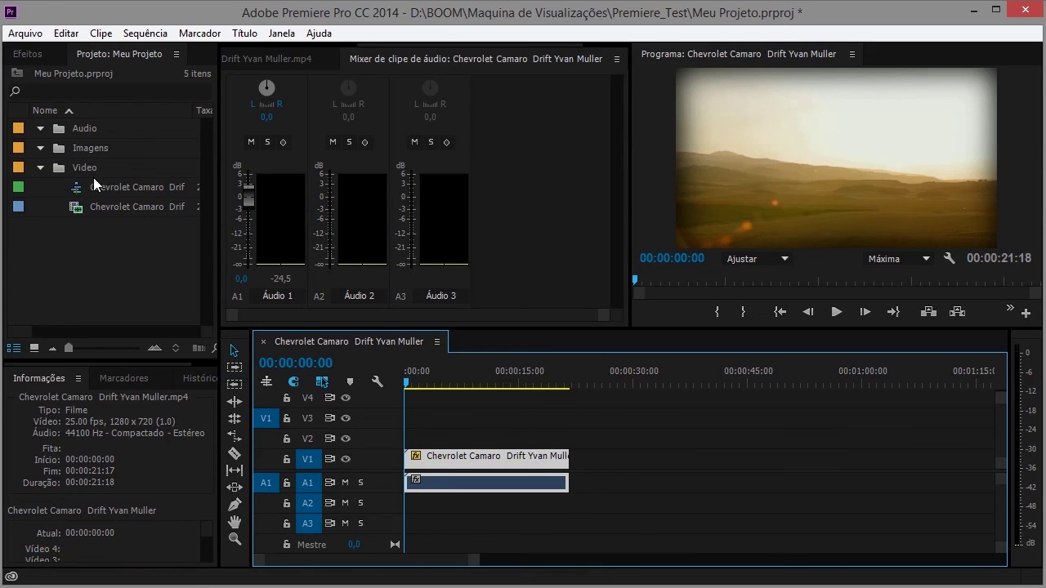
{"action": "left_click", "coordinate": [35, 53]}
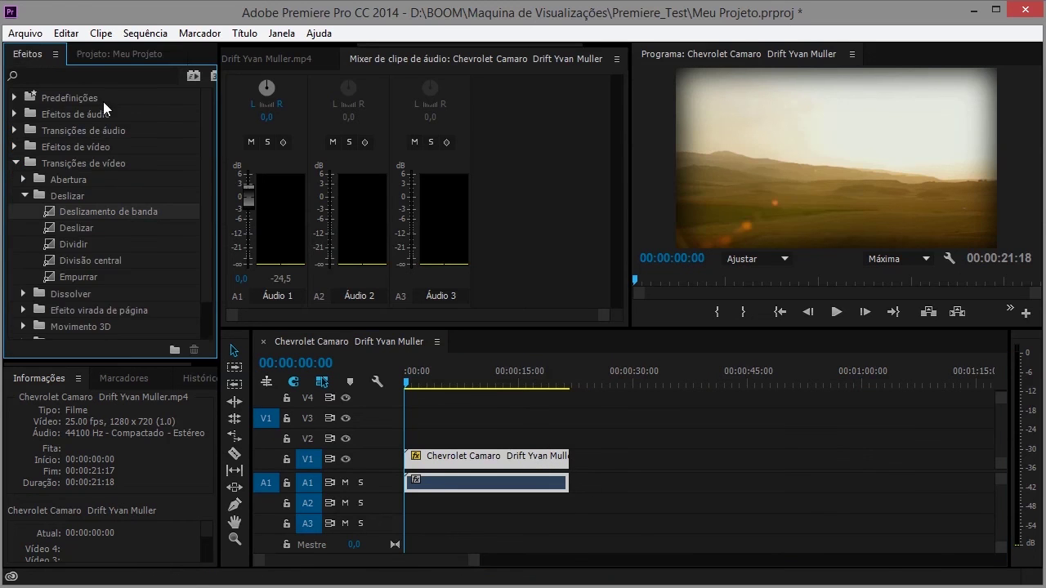
{"action": "left_click", "coordinate": [96, 54]}
{"action": "left_click", "coordinate": [24, 33]}
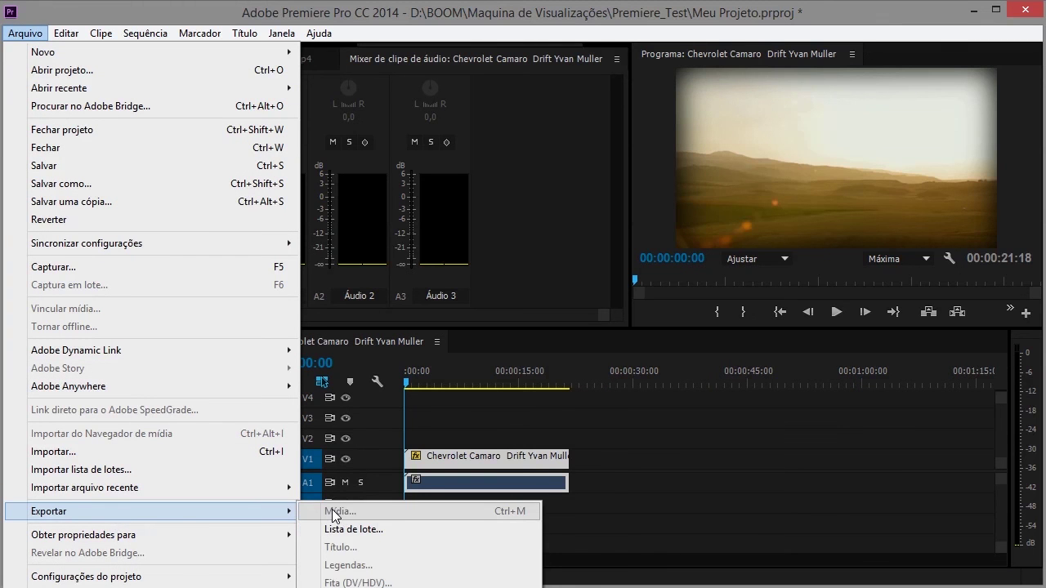
Step: Close the open dialog, then bring up Exportar > Mídia settings and cancel without exporting
{"action": "left_click", "coordinate": [523, 415]}
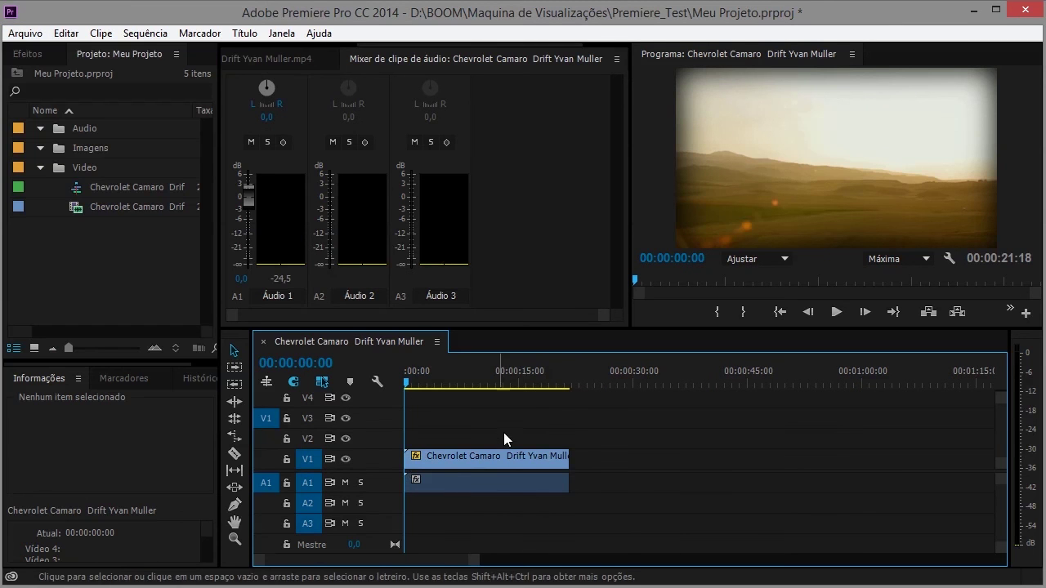
{"action": "left_click", "coordinate": [25, 33]}
{"action": "mouse_move", "coordinate": [49, 511]}
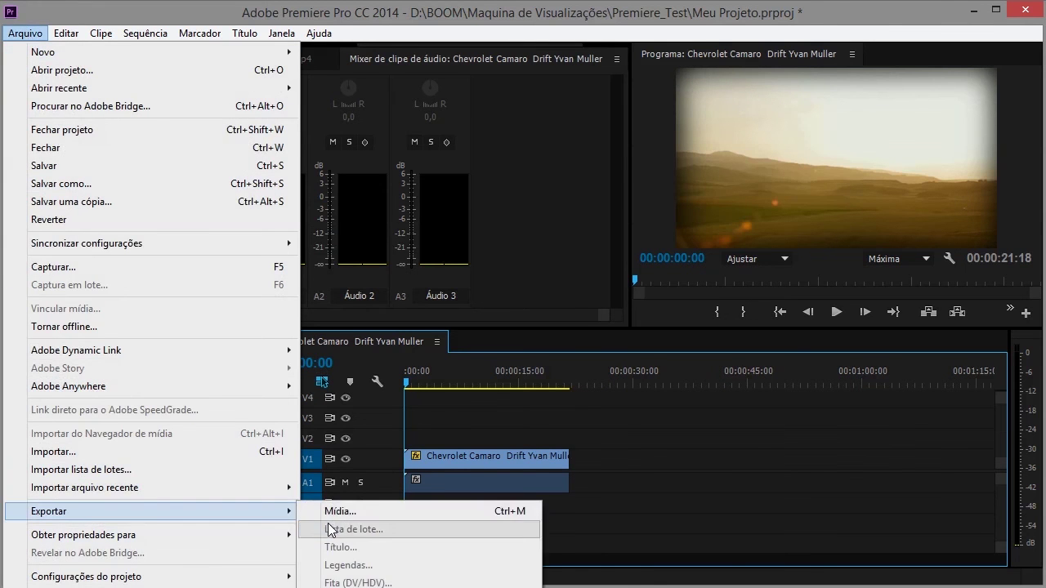
{"action": "left_click", "coordinate": [335, 510]}
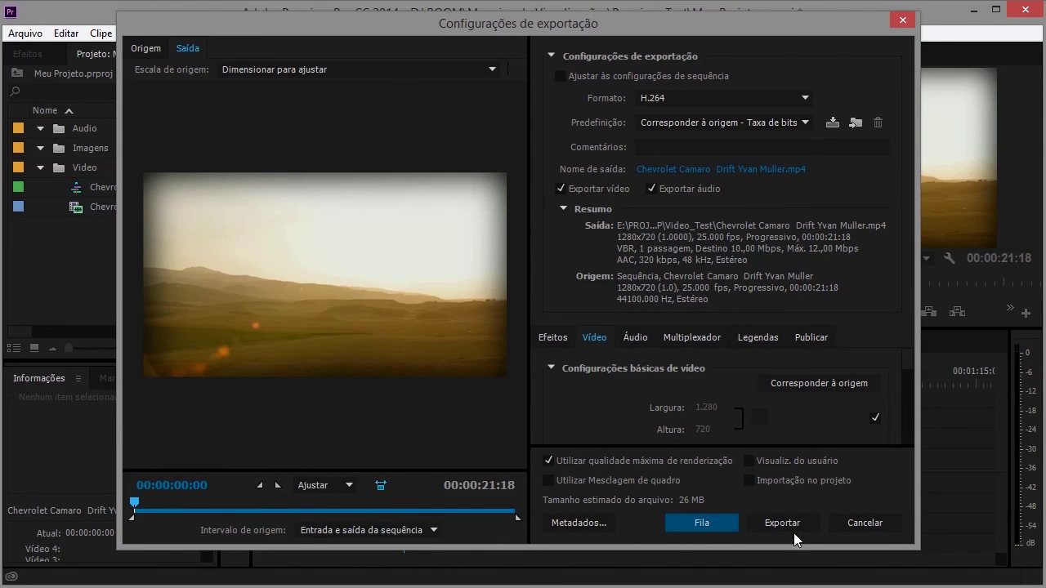
{"action": "left_click", "coordinate": [875, 528]}
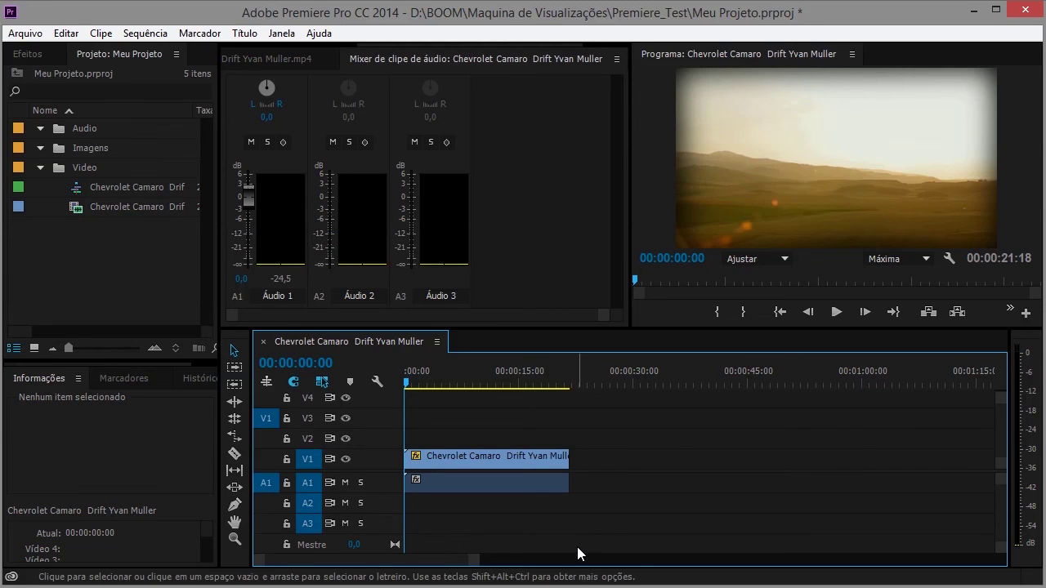
{"action": "left_click", "coordinate": [505, 259]}
{"action": "left_click", "coordinate": [643, 466]}
{"action": "left_click", "coordinate": [154, 490]}
{"action": "left_click", "coordinate": [666, 484]}
{"action": "left_click", "coordinate": [128, 287]}
{"action": "left_click", "coordinate": [145, 412]}
{"action": "left_click", "coordinate": [746, 495]}
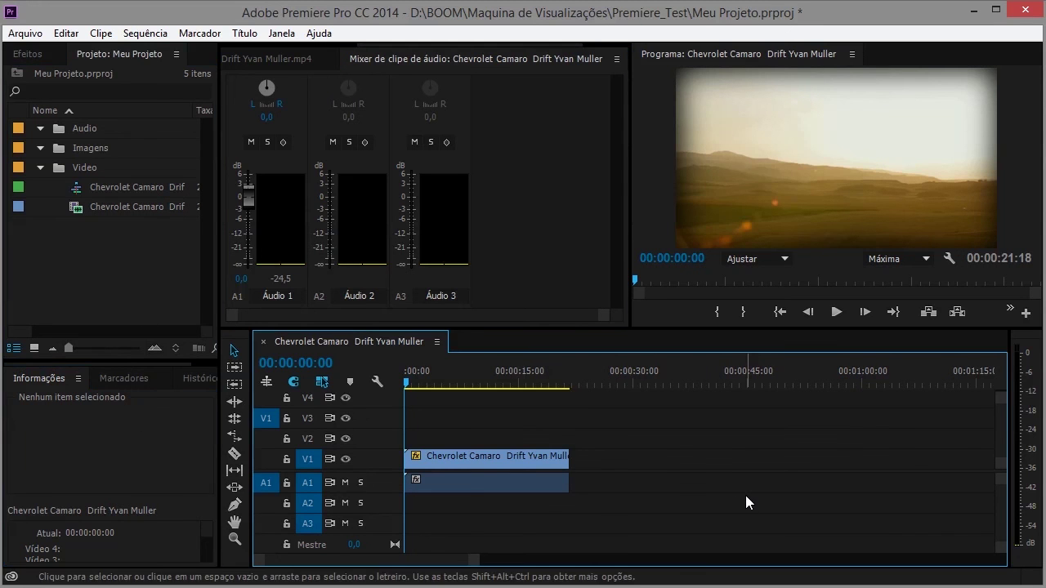